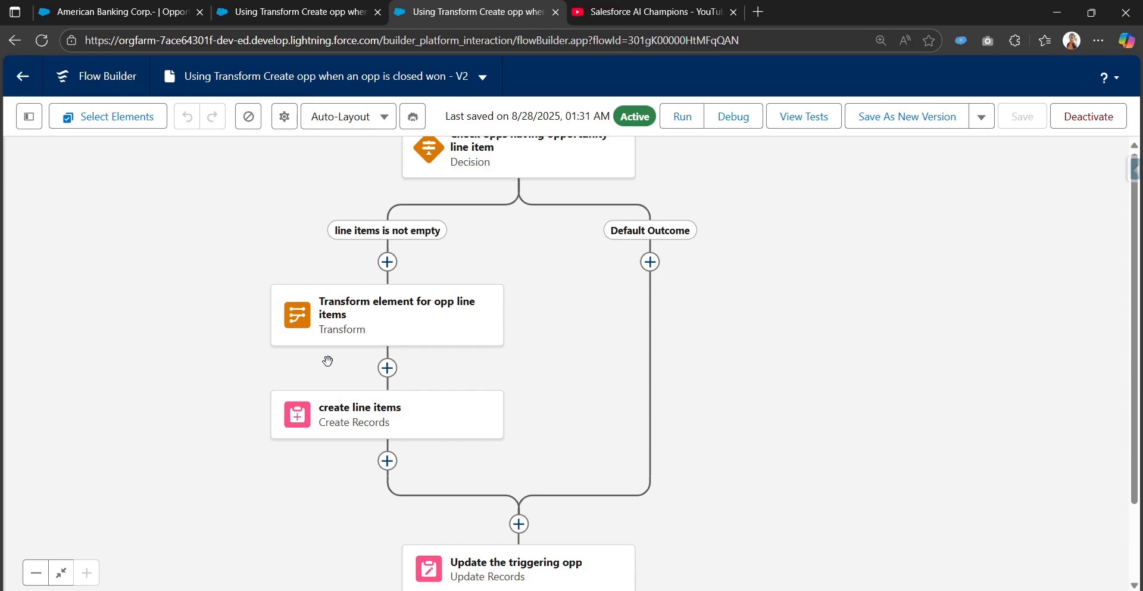
Search the addable elements for Transform on the "line items is not empty" path and dismiss the list without adding anything.
left_click(387, 268)
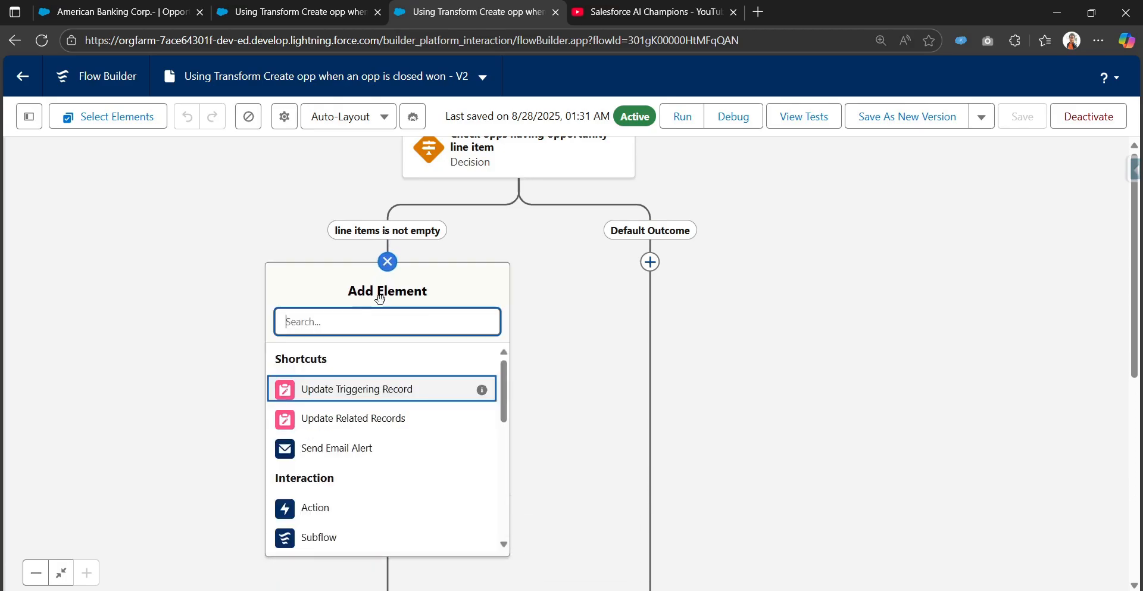
type("tra")
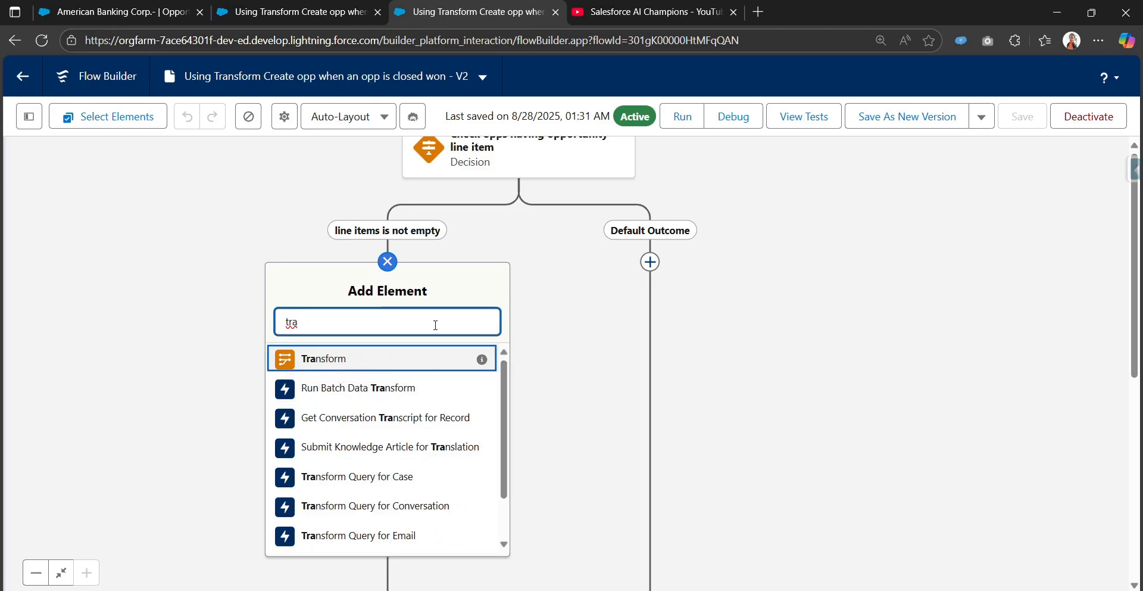
key("BackSpace")
key("BackSpace")
key("BackSpace")
left_click(520, 284)
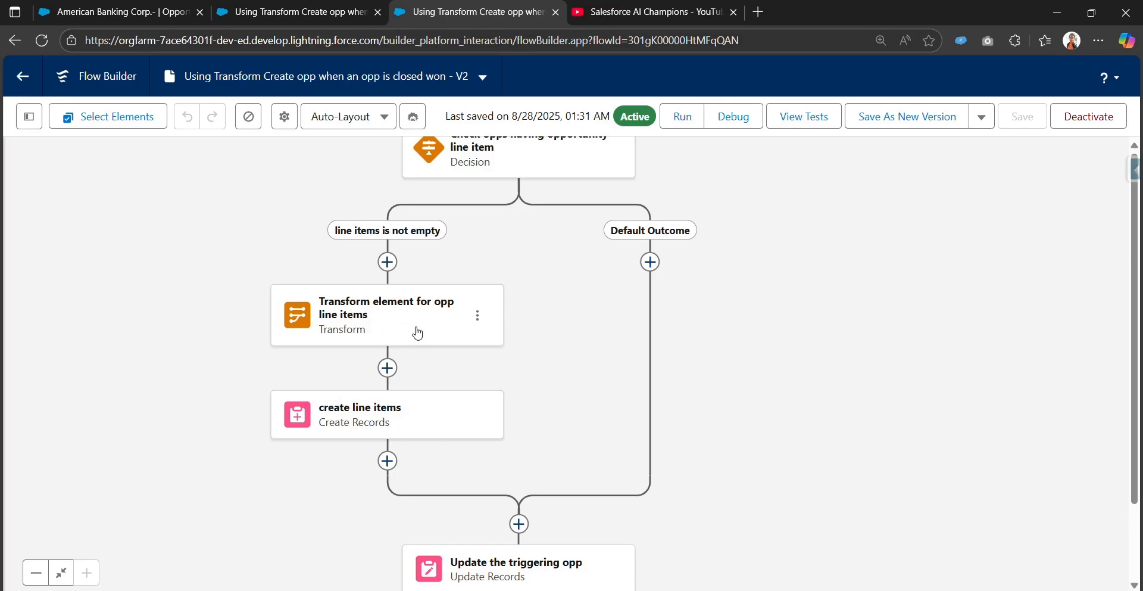
Compare the loop and assignment elements of the V1 flow with the Transform element of the V2 flow.
left_click(298, 6)
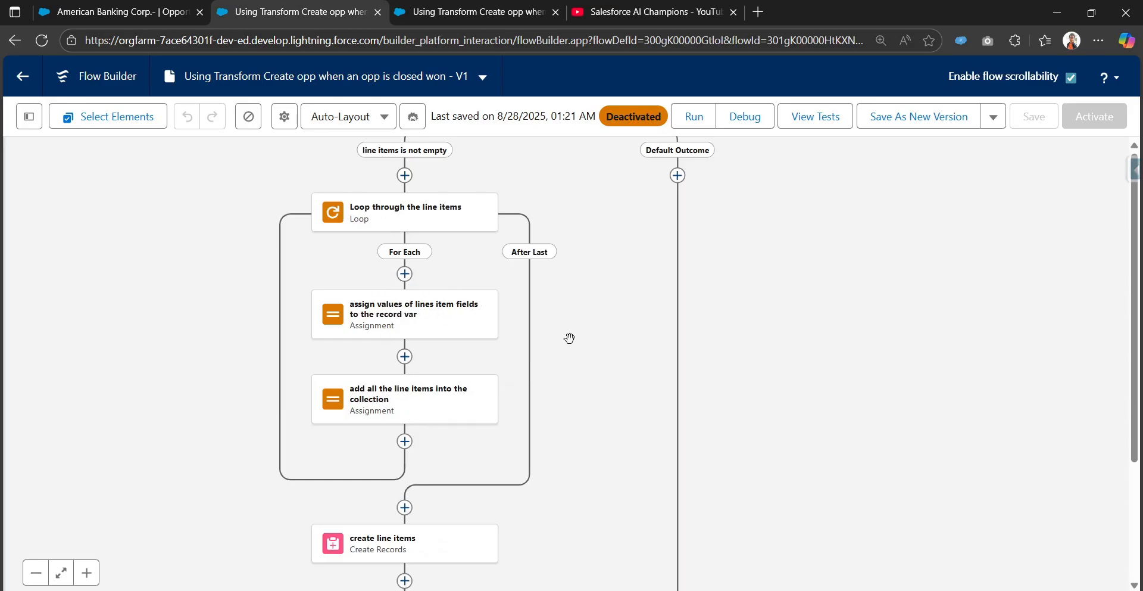
left_click_drag(569, 338, 572, 381)
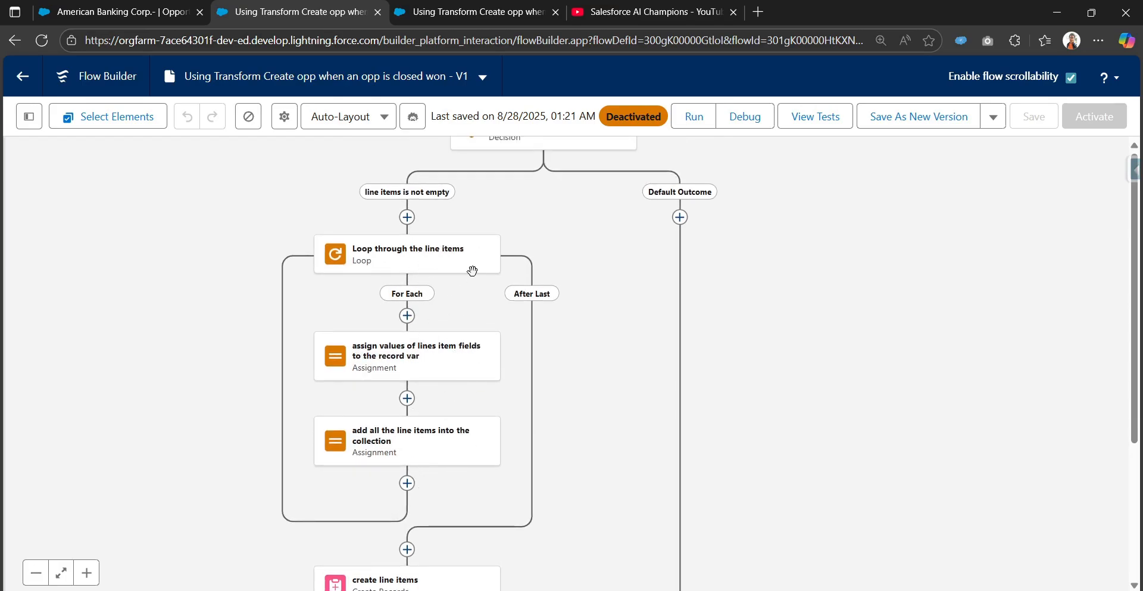
left_click(448, 16)
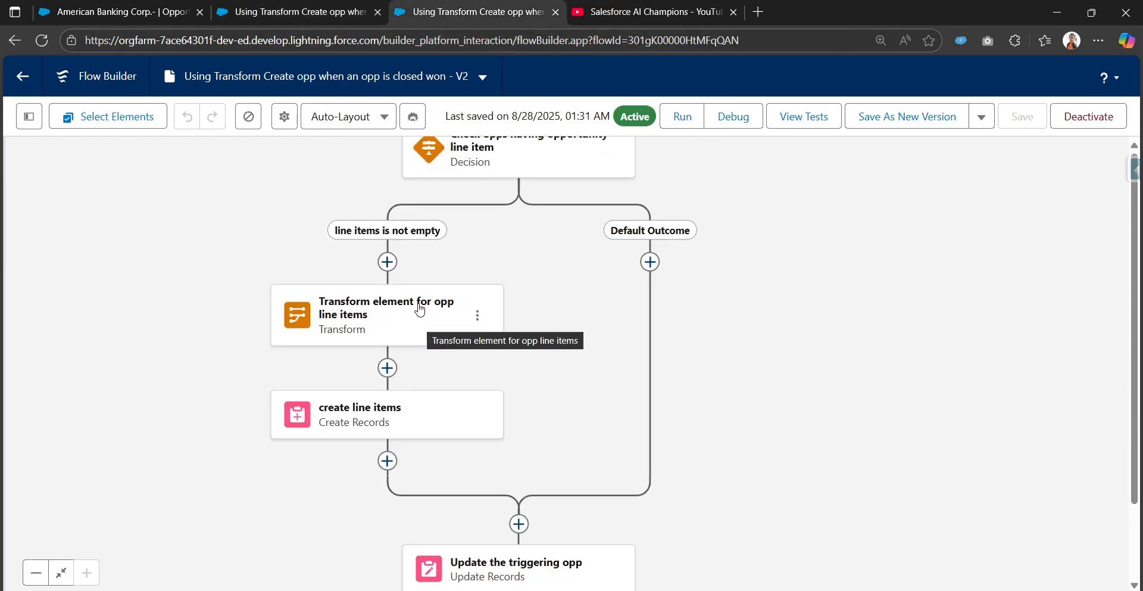
left_click(333, 12)
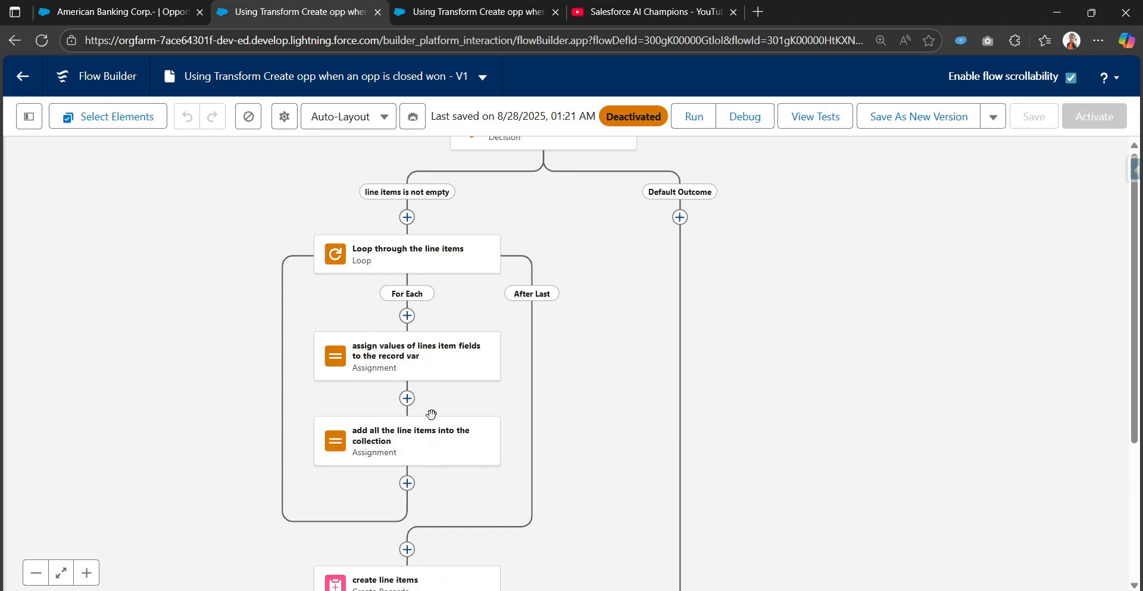
left_click(497, 13)
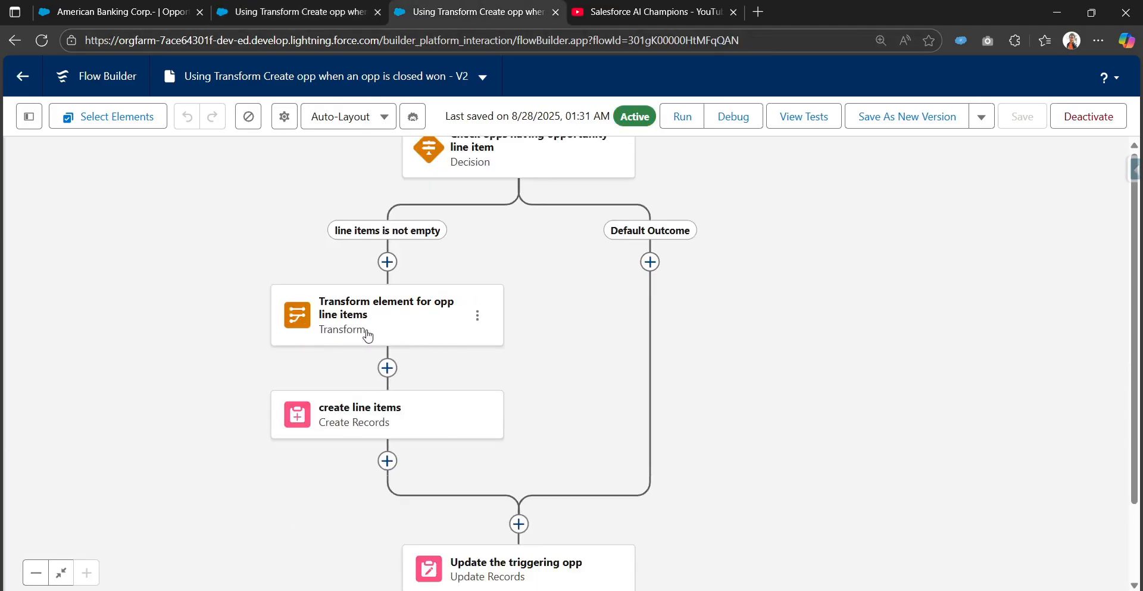
left_click(323, 9)
left_click_drag(587, 283, 581, 242)
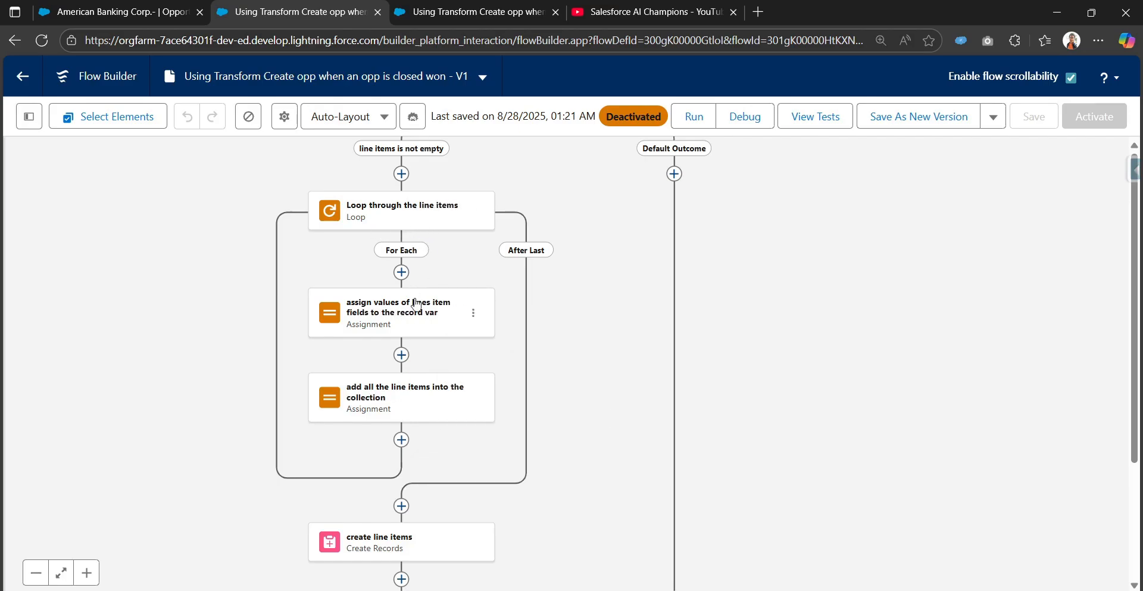
left_click(499, 8)
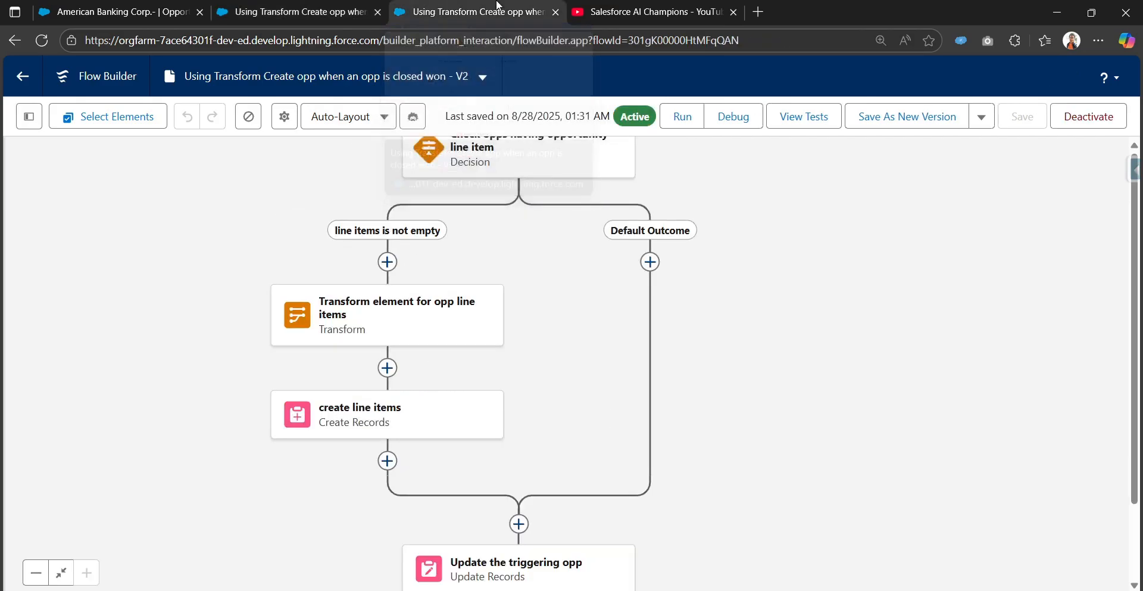
Close the V2 flow and return to the start of the V1 flow.
left_click(555, 12)
left_click(295, 12)
left_click_drag(633, 275, 650, 351)
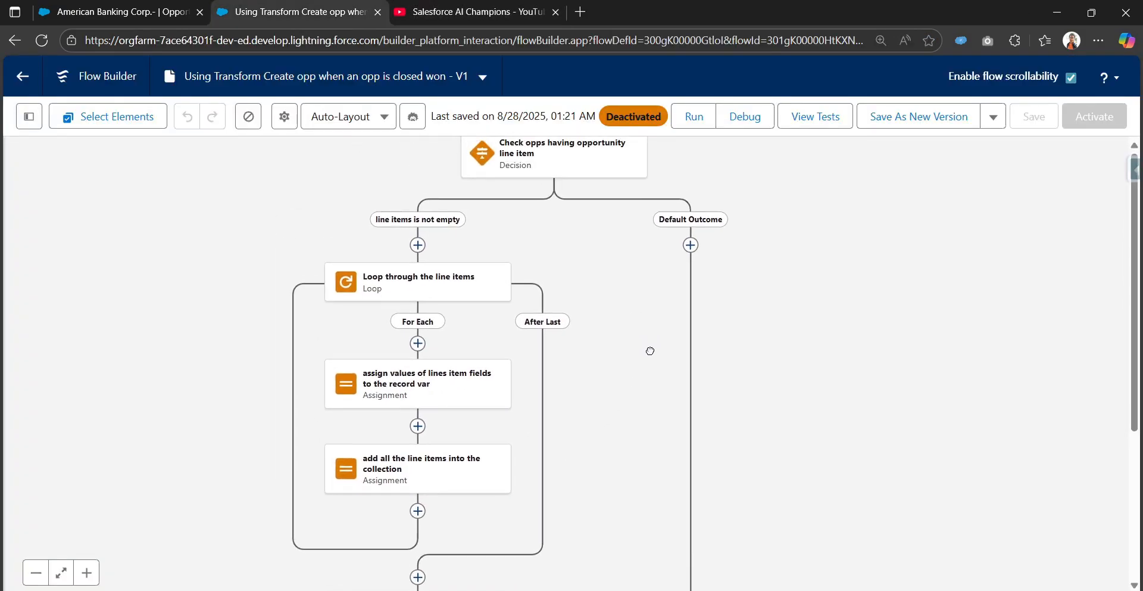
scroll(651, 351, "up", 6)
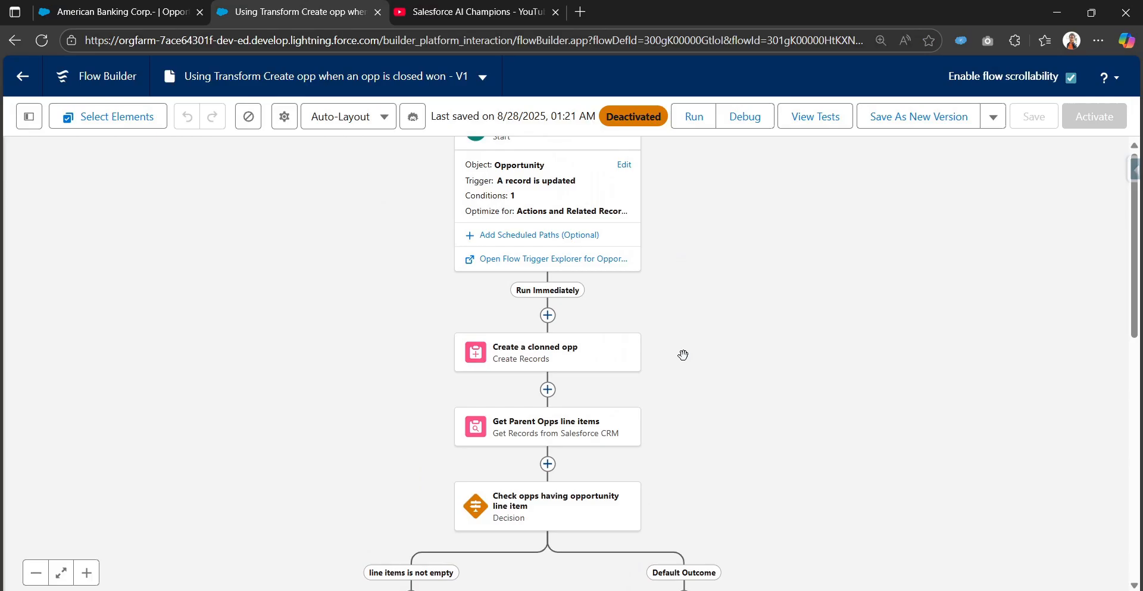
scroll(683, 355, "up", 1)
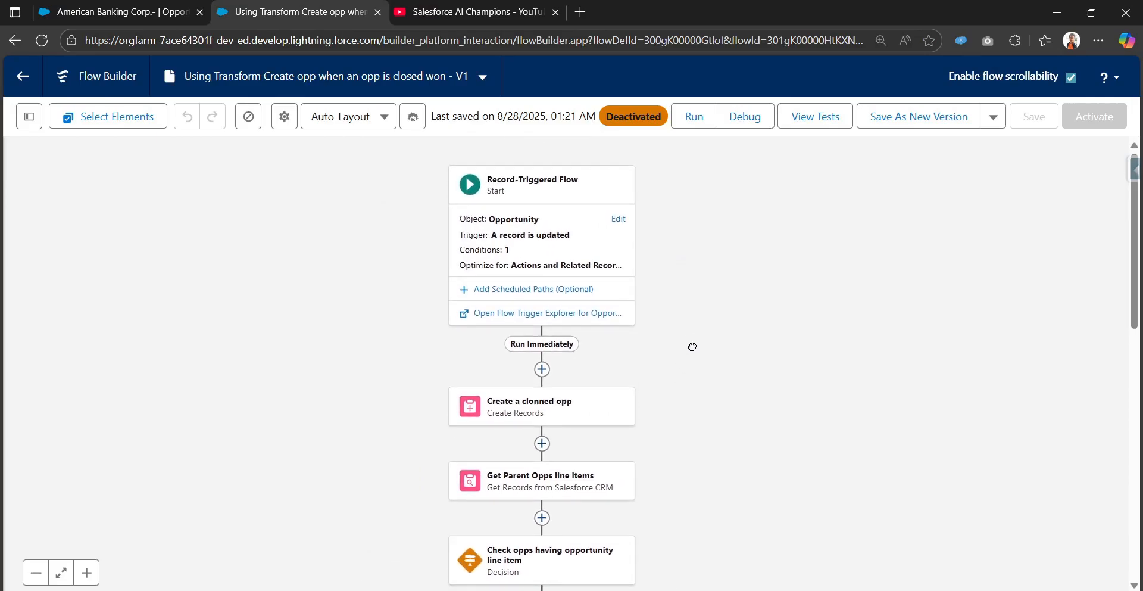
Open the Record-Triggered Flow start settings and examine its trigger, entry conditions and run options.
left_click(622, 219)
scroll(611, 441, "down", 3)
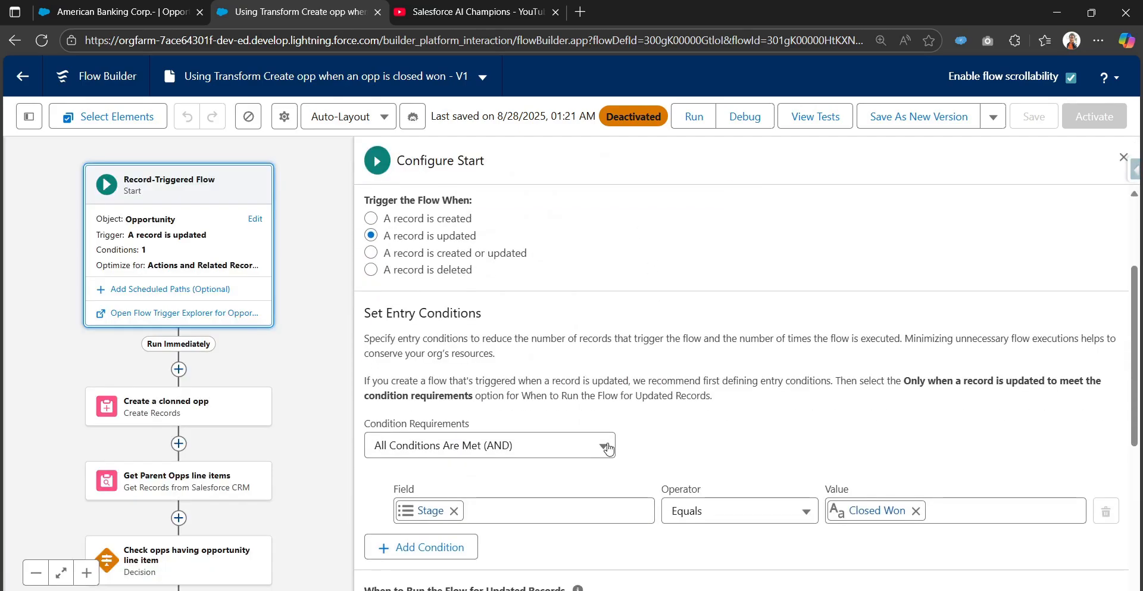
left_click(87, 572)
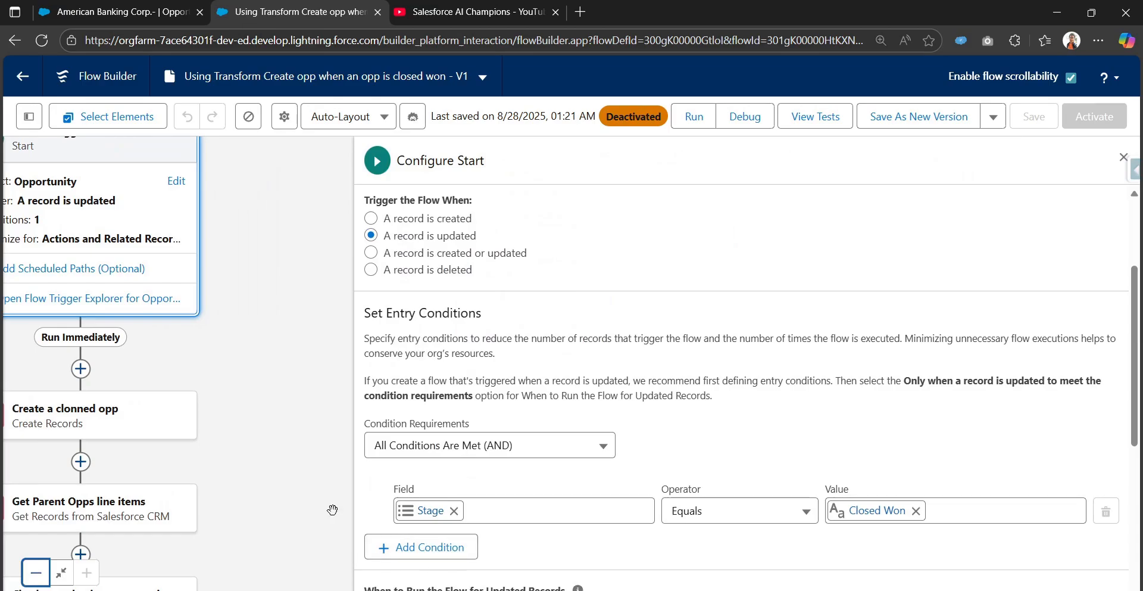
left_click_drag(332, 510, 424, 493)
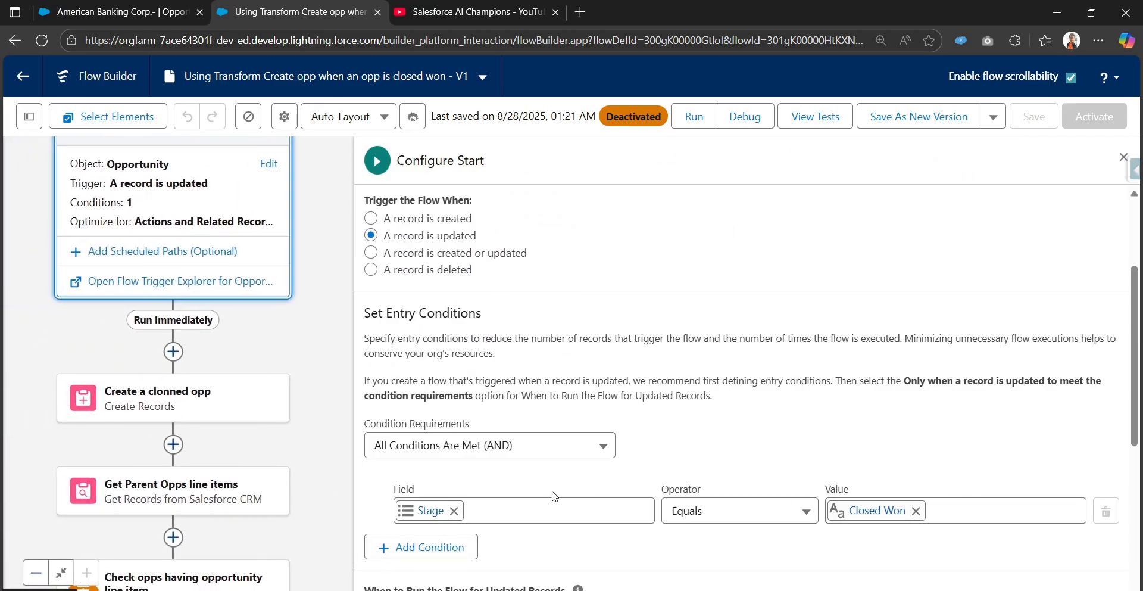
scroll(554, 495, "down", 4)
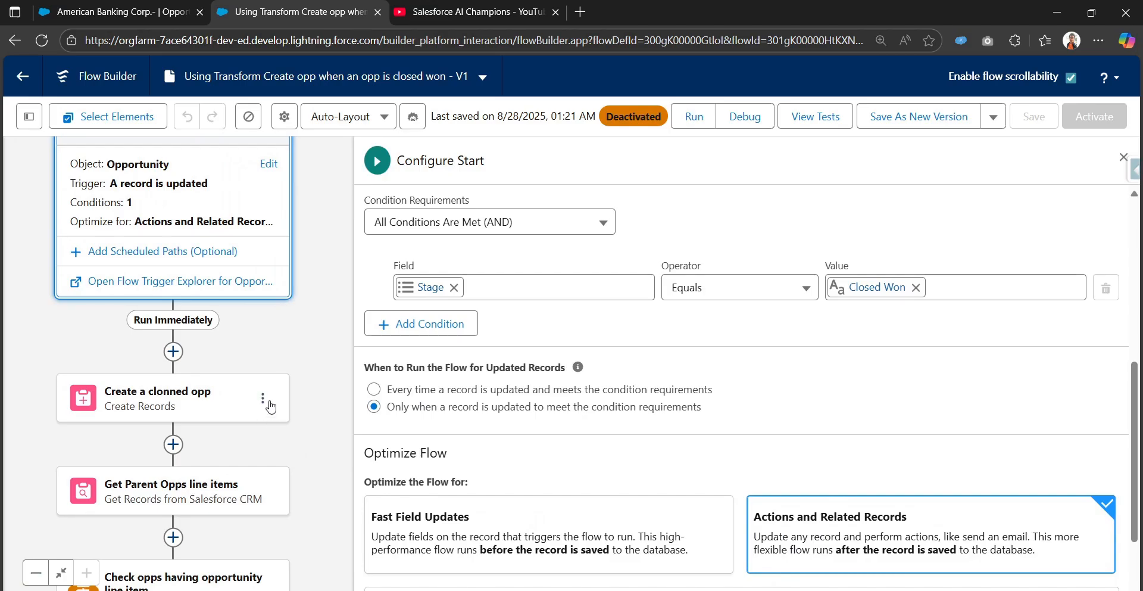
left_click_drag(293, 465, 316, 213)
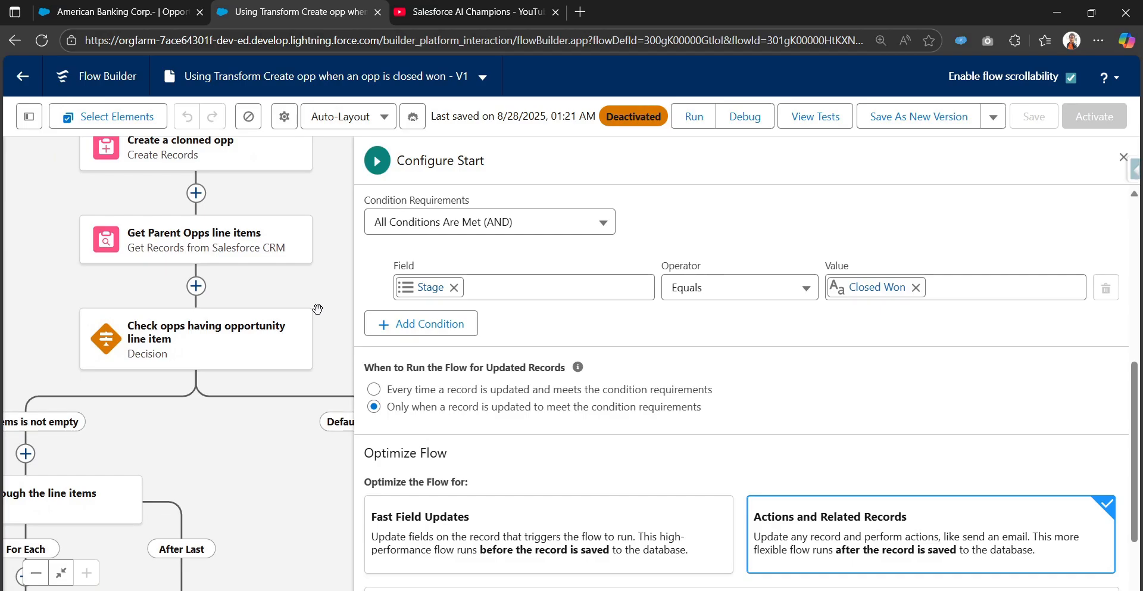
Switch to the American Banking Corp.- opportunity and examine its products, stage and Related Opportunity field.
left_click(72, 13)
scroll(736, 422, "down", 2)
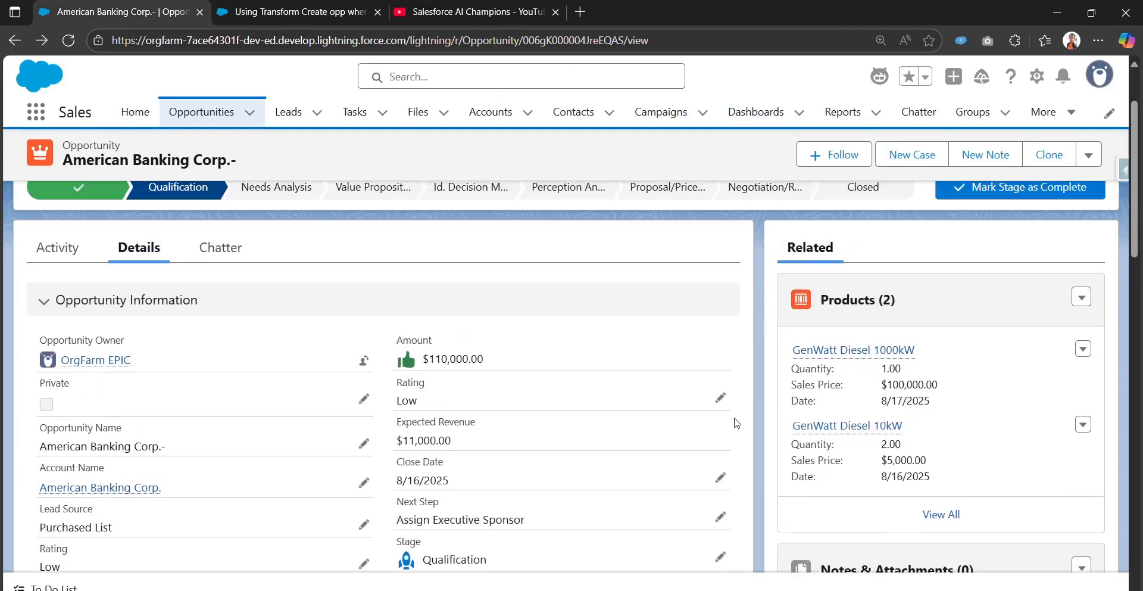
scroll(750, 411, "up", 1)
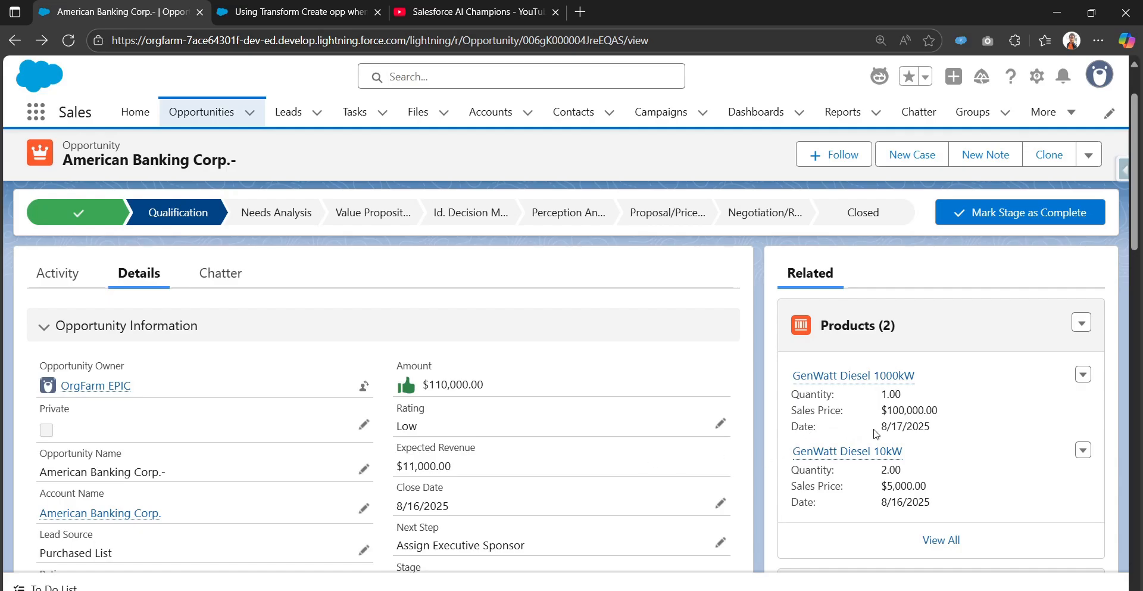
mouse_move(869, 448)
scroll(755, 387, "down", 6)
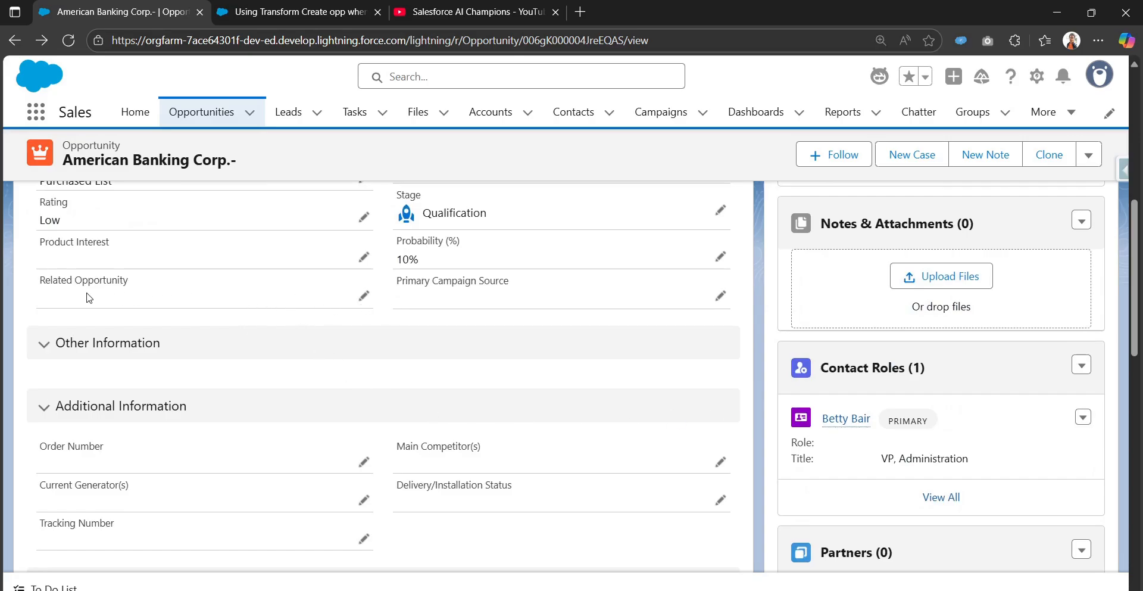
left_click_drag(36, 282, 130, 283)
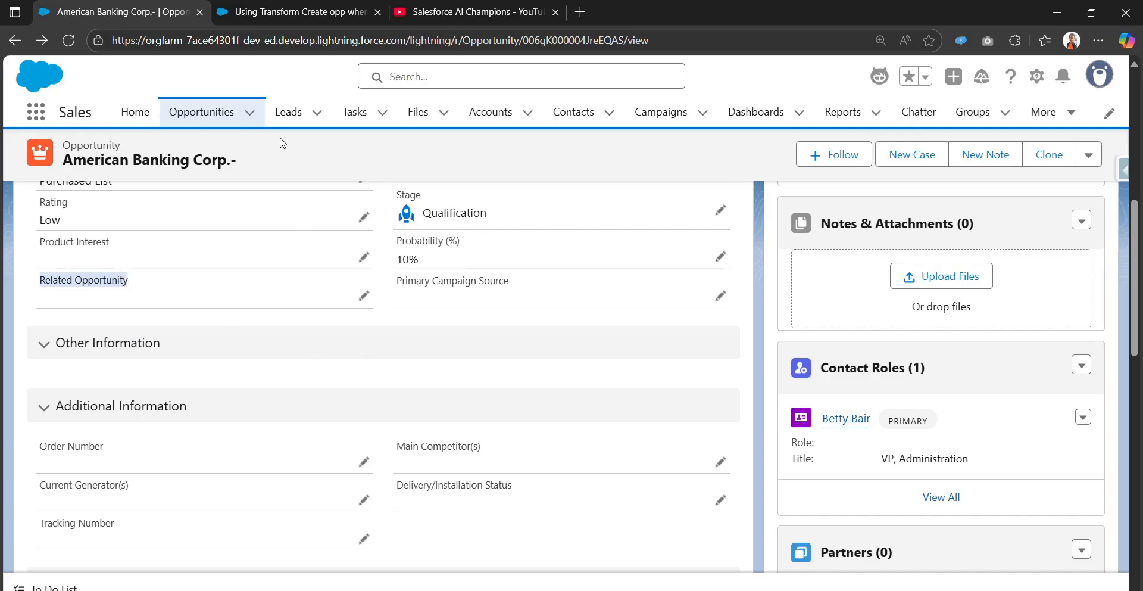
Return to the V1 flow, close the start configuration and examine the start element's summary.
left_click(291, 22)
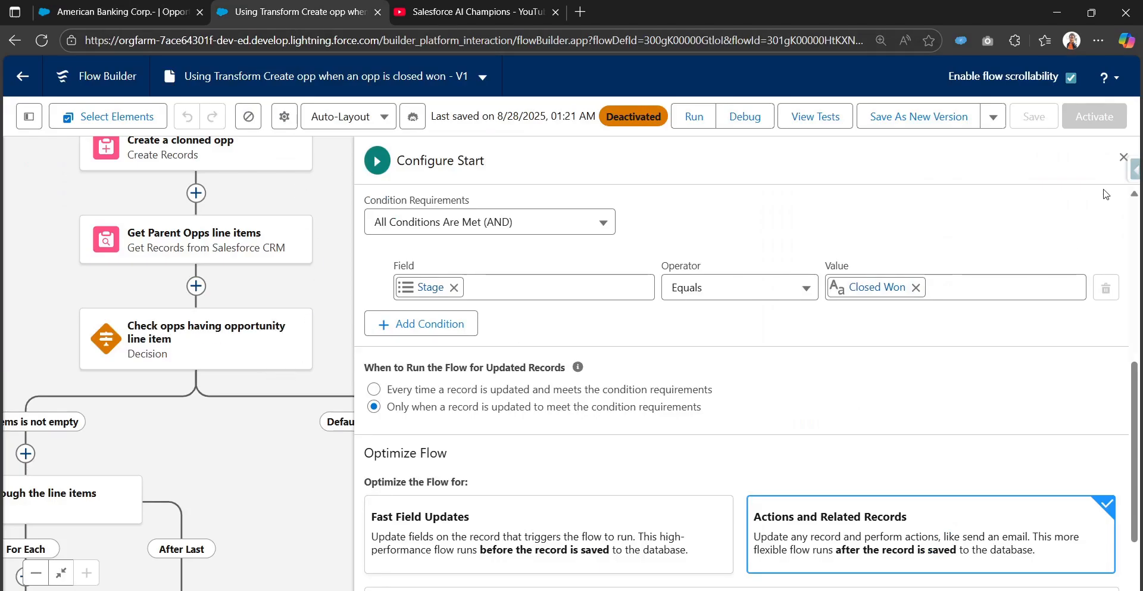
left_click(1123, 157)
scroll(774, 288, "down", 5)
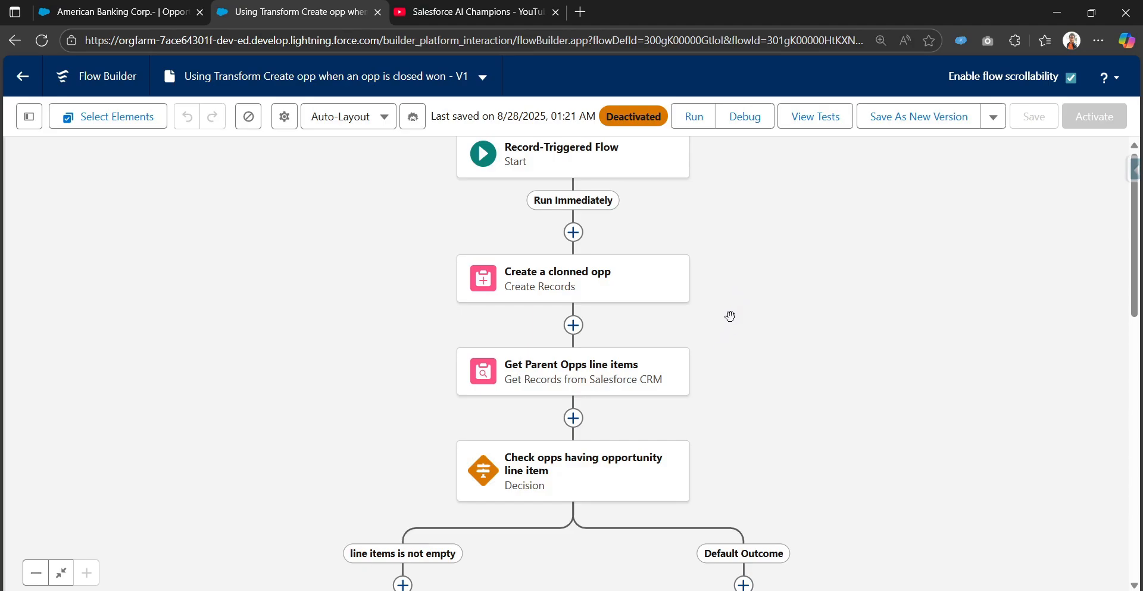
left_click_drag(755, 402, 760, 476)
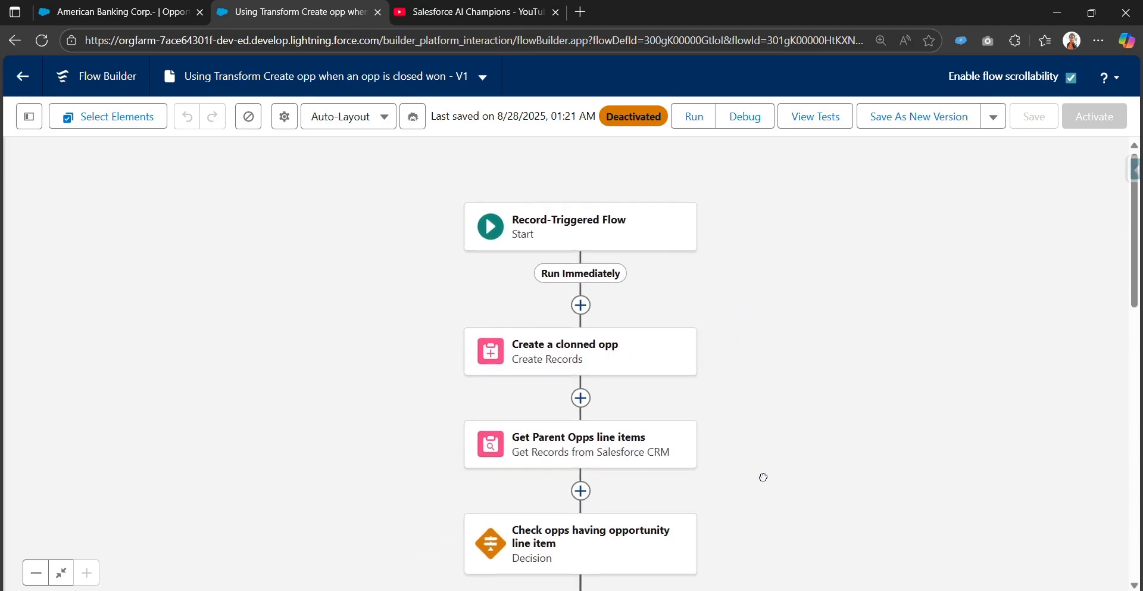
left_click(579, 245)
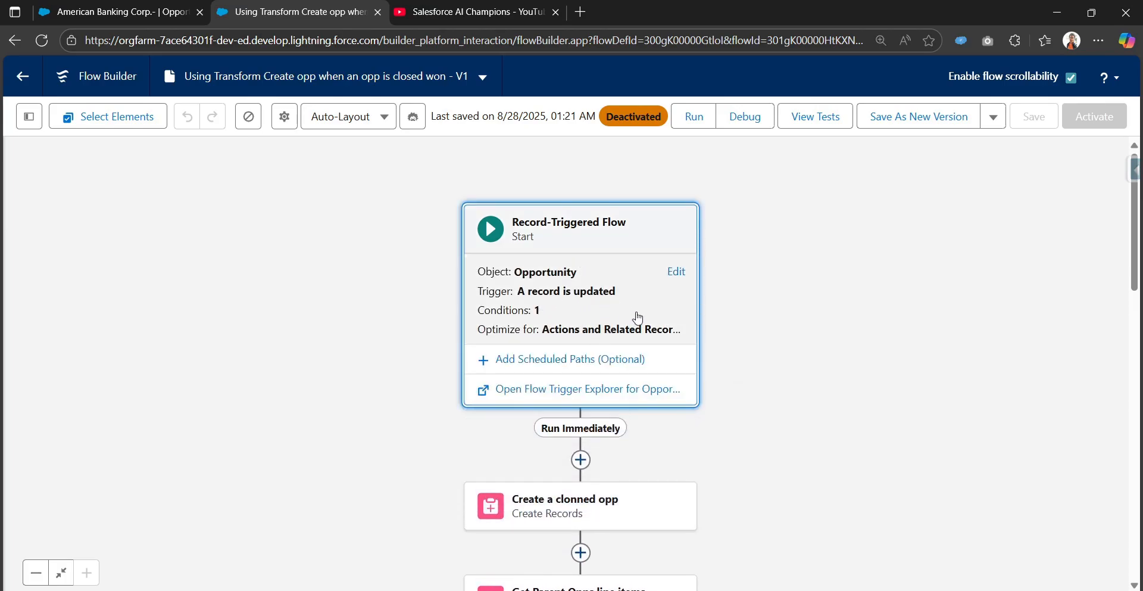
left_click(780, 472)
scroll(762, 357, "down", 5)
scroll(752, 334, "up", 1)
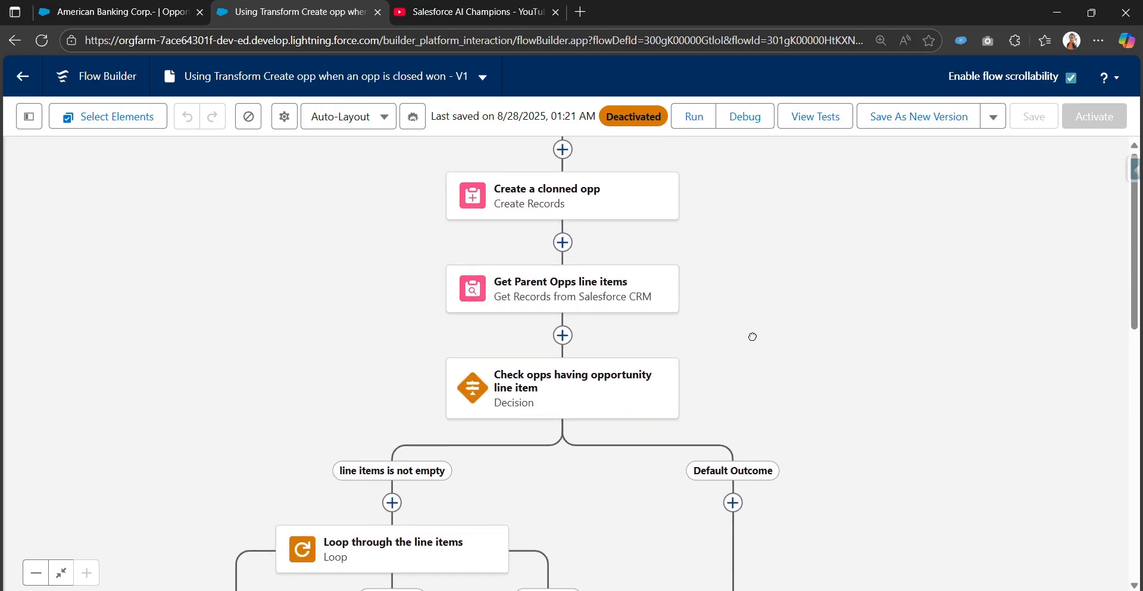
Open the "Create a clonned opp" element and examine the field values set for the new opportunity.
left_click(609, 218)
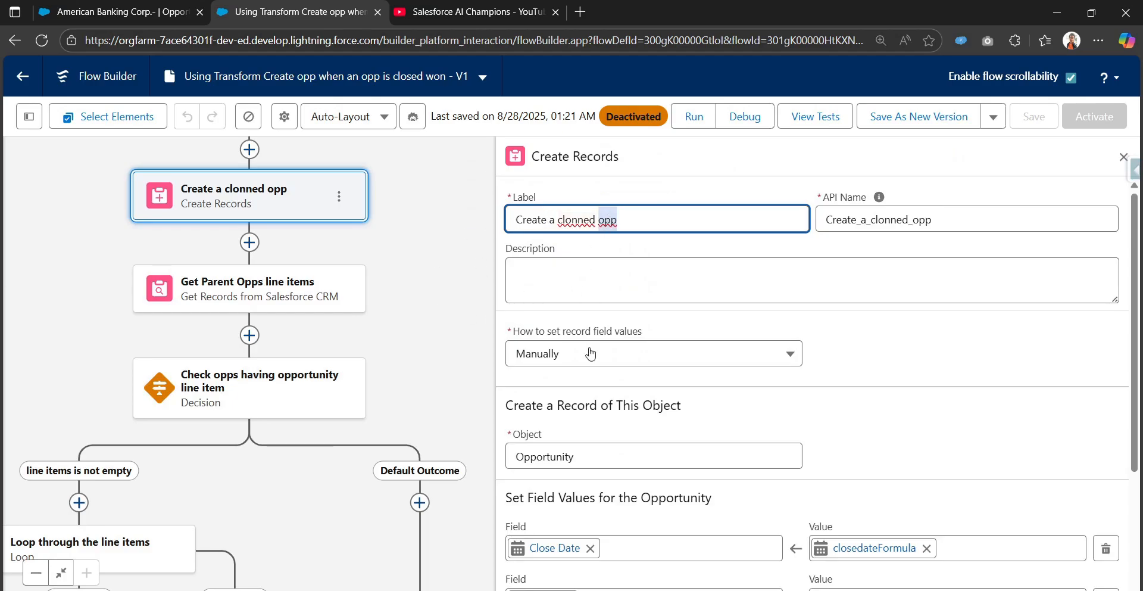
scroll(591, 354, "down", 3)
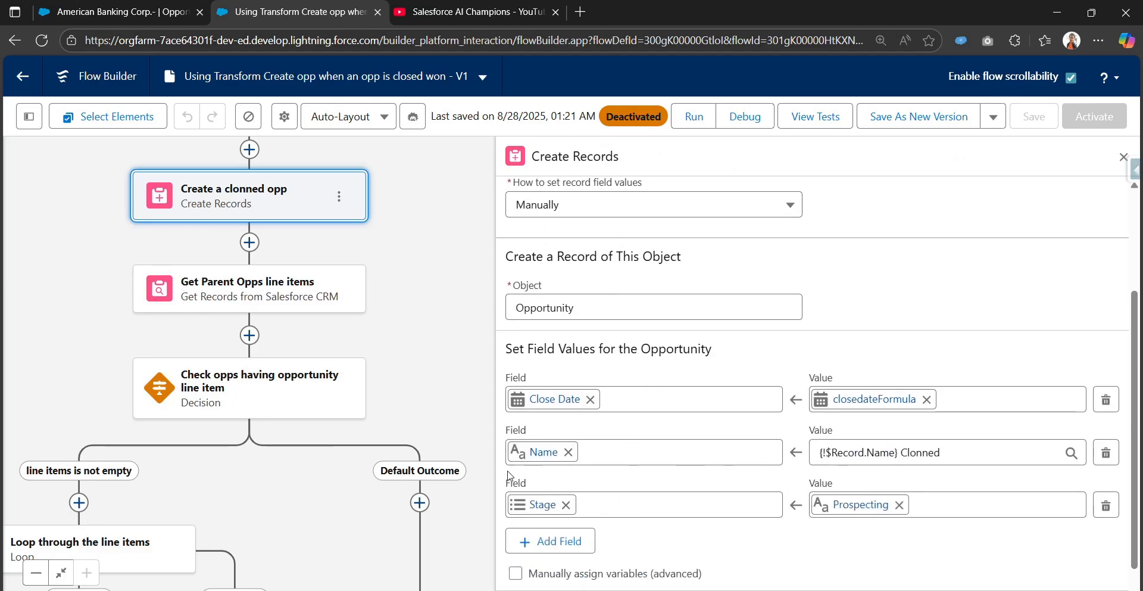
left_click_drag(427, 395, 509, 275)
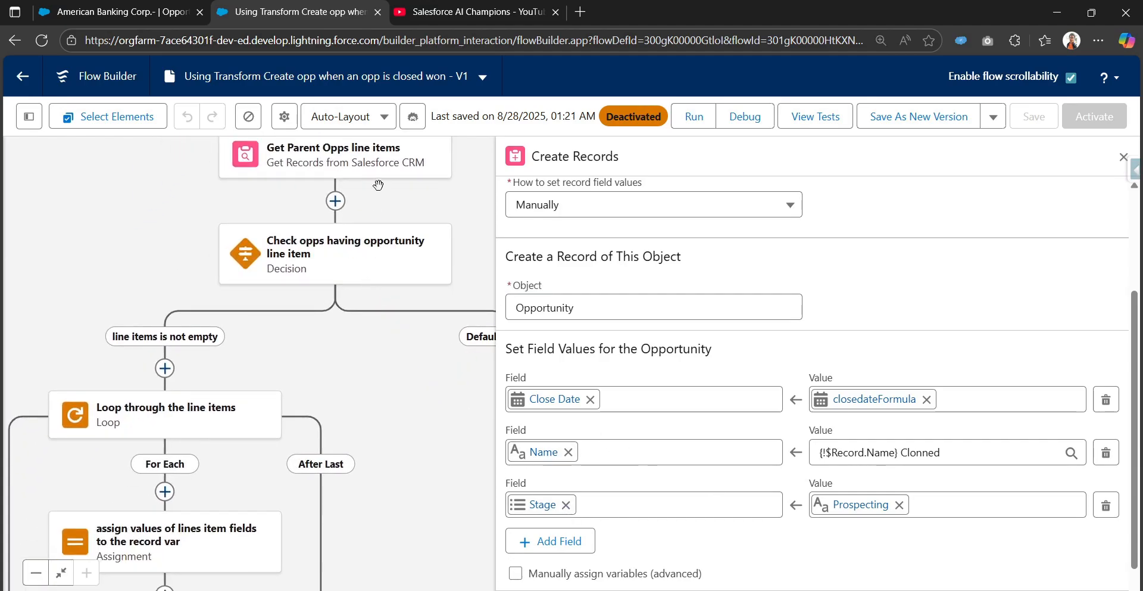
Open the "Get Parent Opps line items" element and examine its object and filter conditions.
scroll(381, 191, "up", 1)
left_click(382, 209)
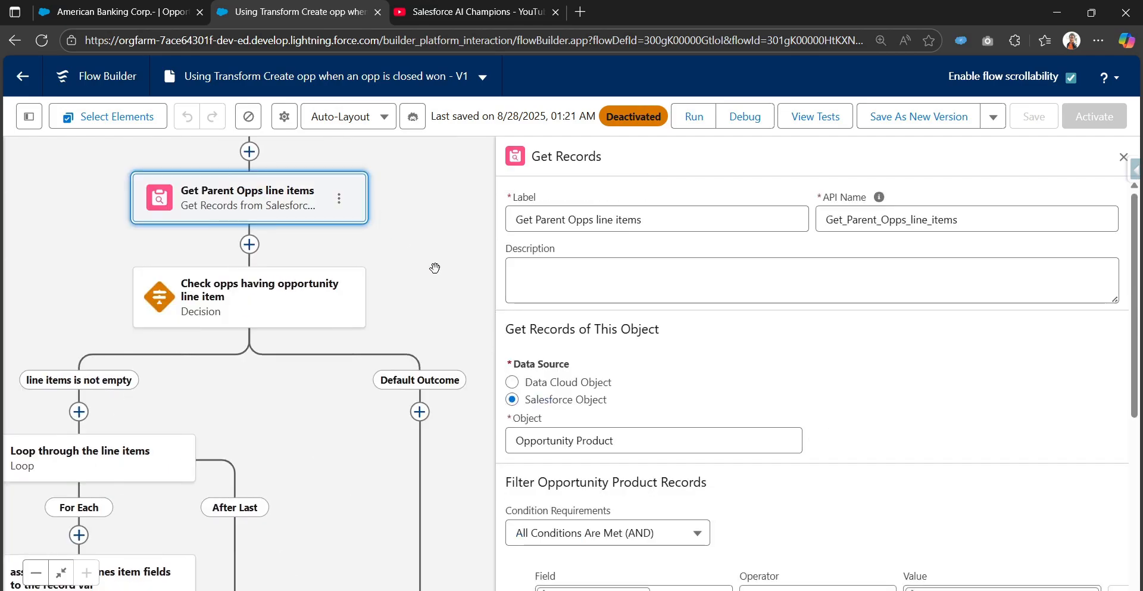
scroll(659, 376, "down", 3)
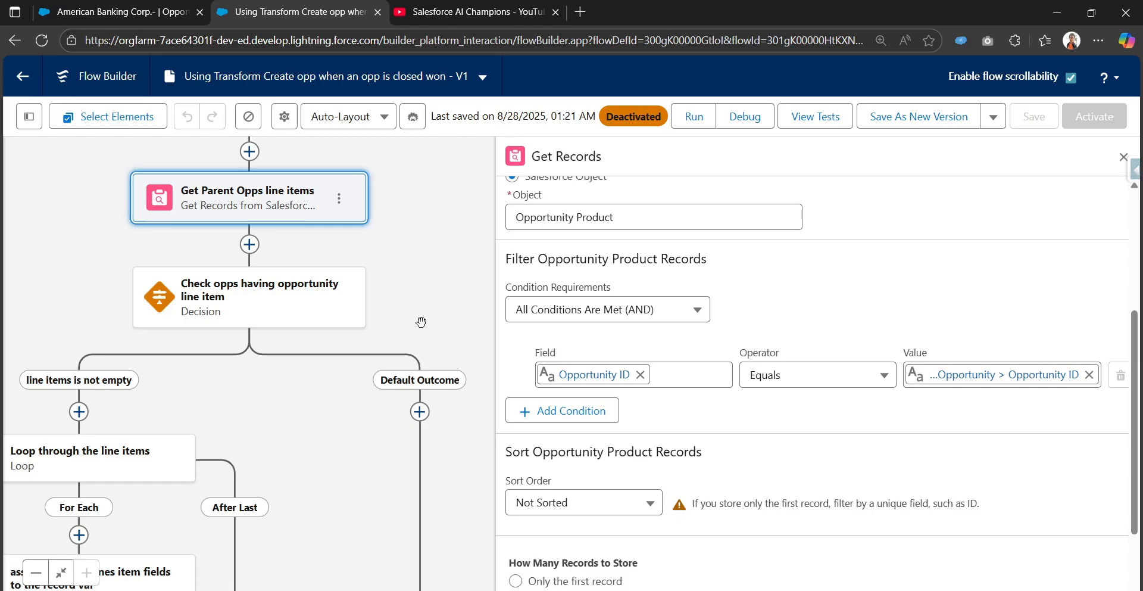
Open the "Check opps having opportunity line item" decision and examine its "line items is not empty" outcome.
left_click(256, 297)
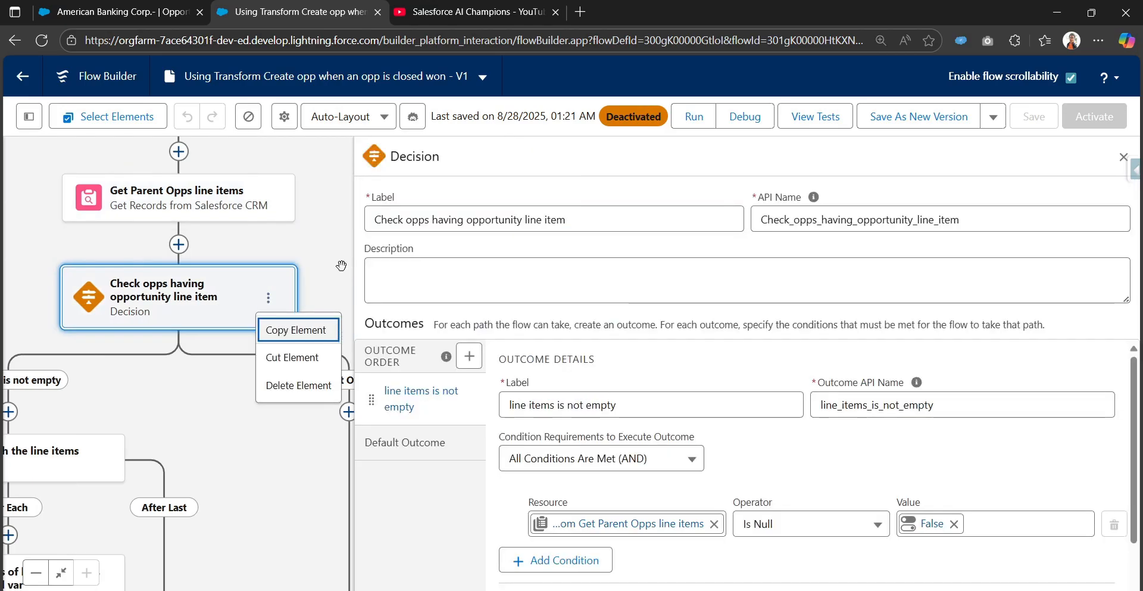
left_click(341, 265)
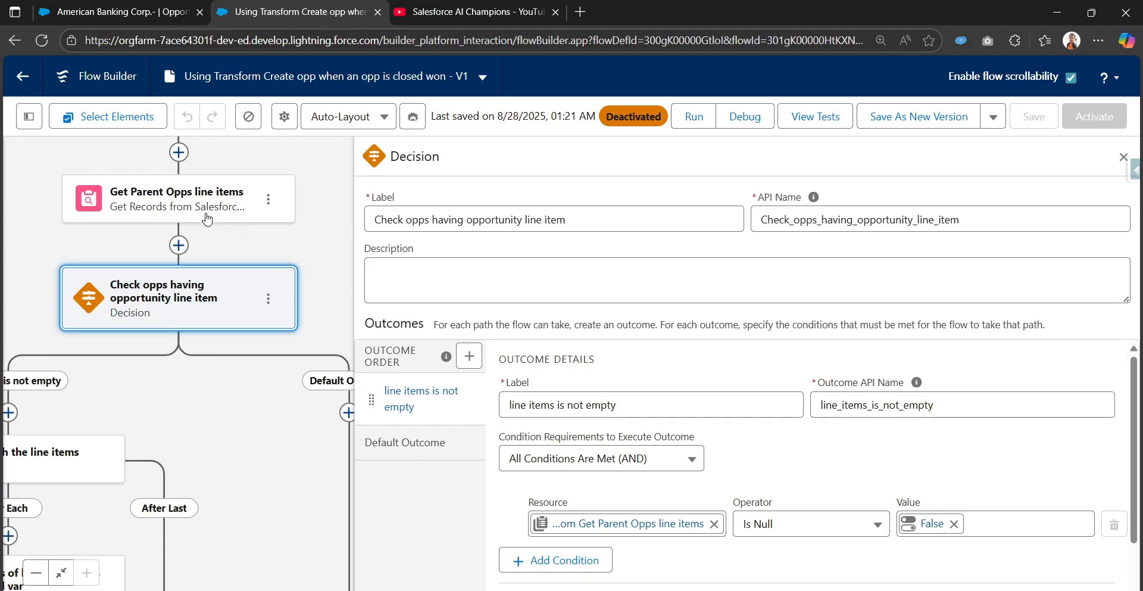
left_click_drag(317, 319, 387, 253)
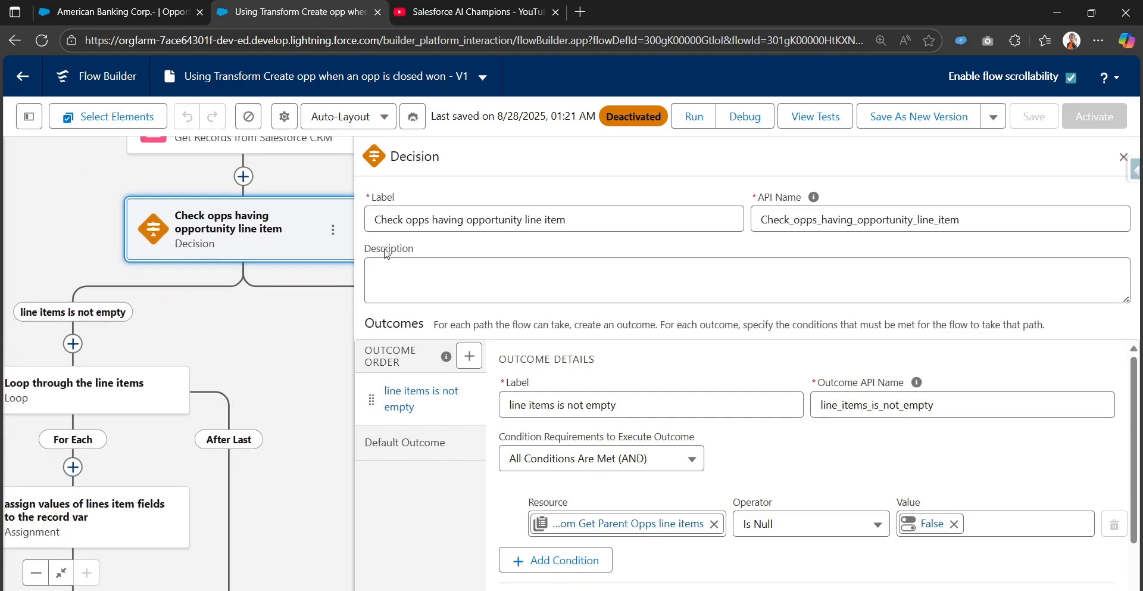
Open the loop's two assignments and examine how line item fields are mapped to the record variable and added to the collection.
scroll(616, 458, "down", 1)
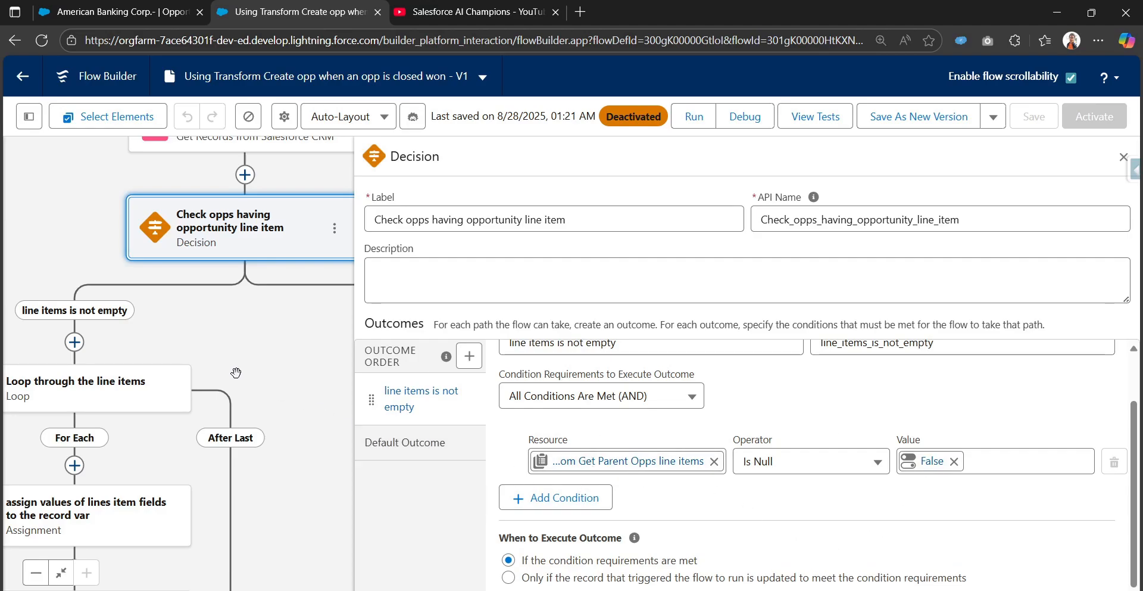
left_click_drag(206, 368, 349, 259)
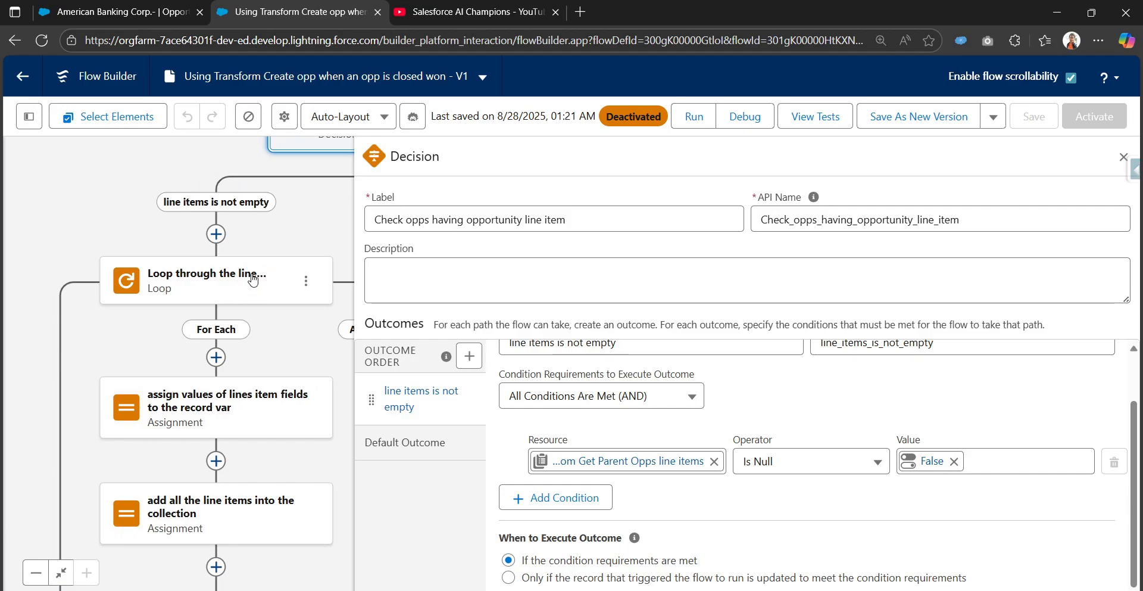
left_click_drag(286, 361, 278, 272)
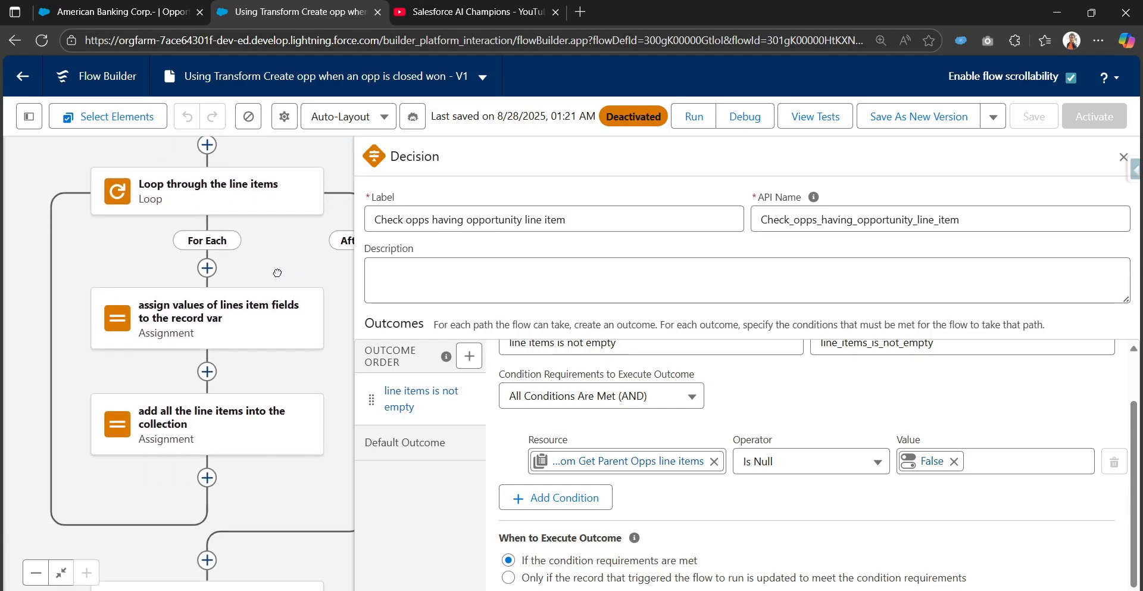
left_click(288, 343)
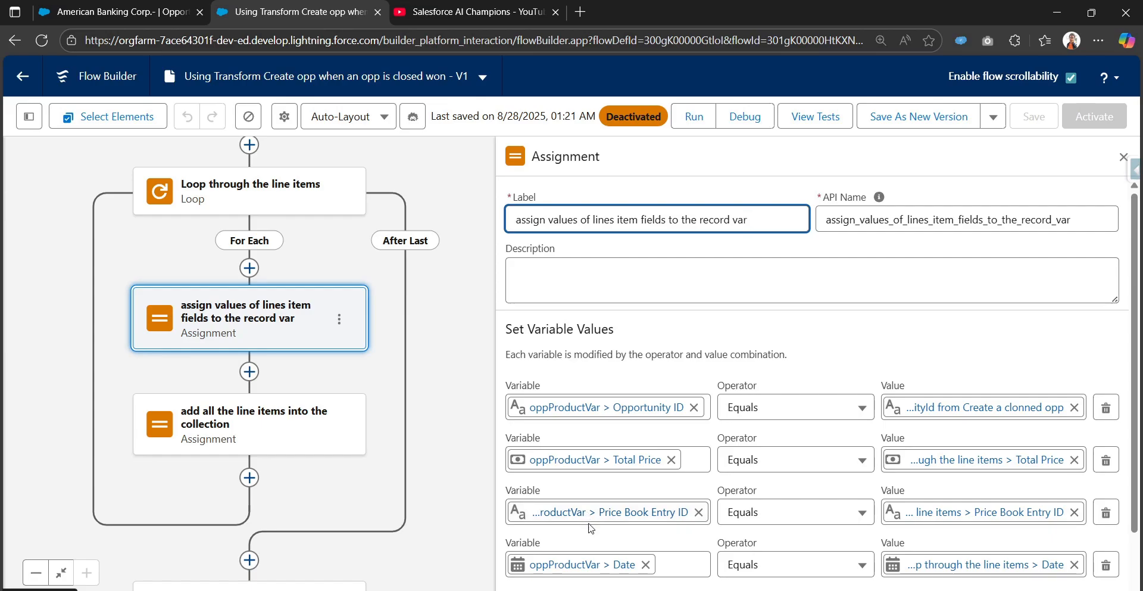
left_click_drag(365, 483, 357, 353)
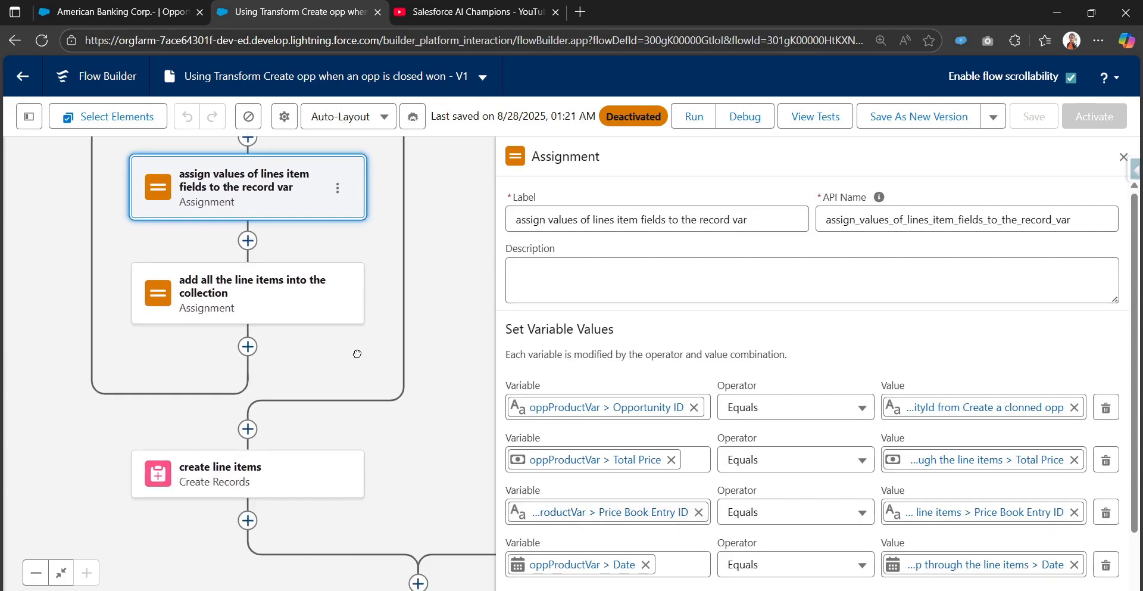
left_click(290, 299)
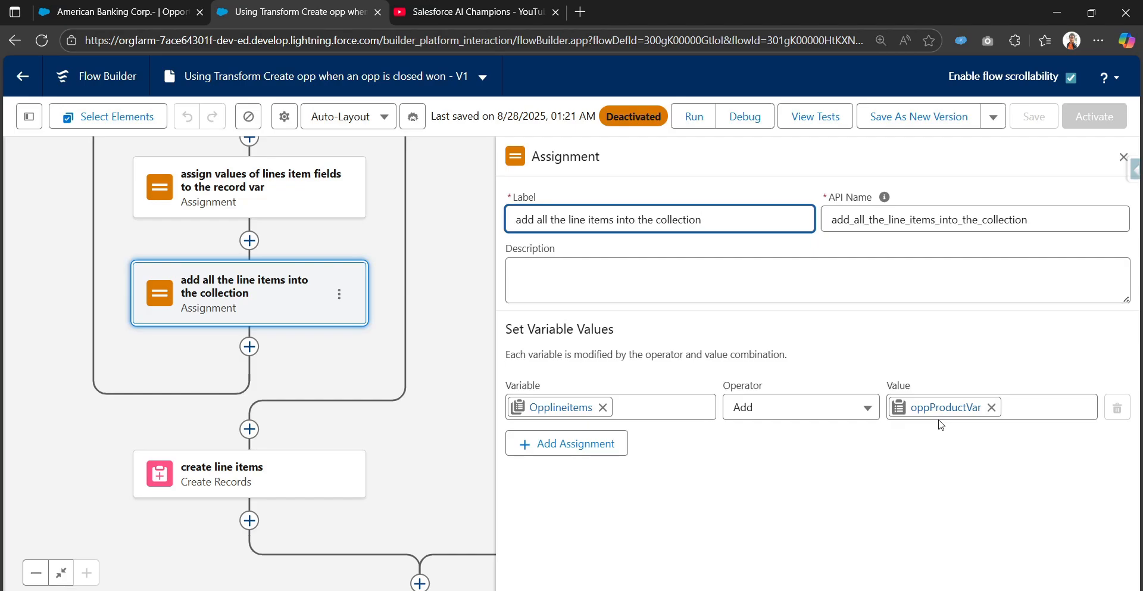
Open the "create line items" element and examine its record collection in relation to the loop above it.
left_click_drag(409, 471, 421, 337)
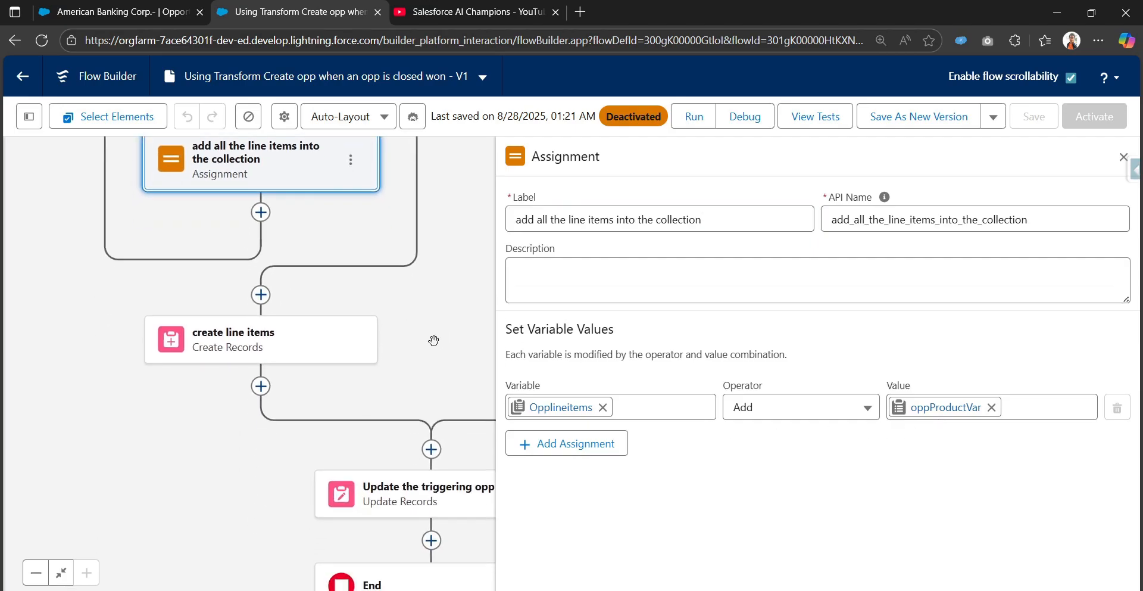
left_click(274, 344)
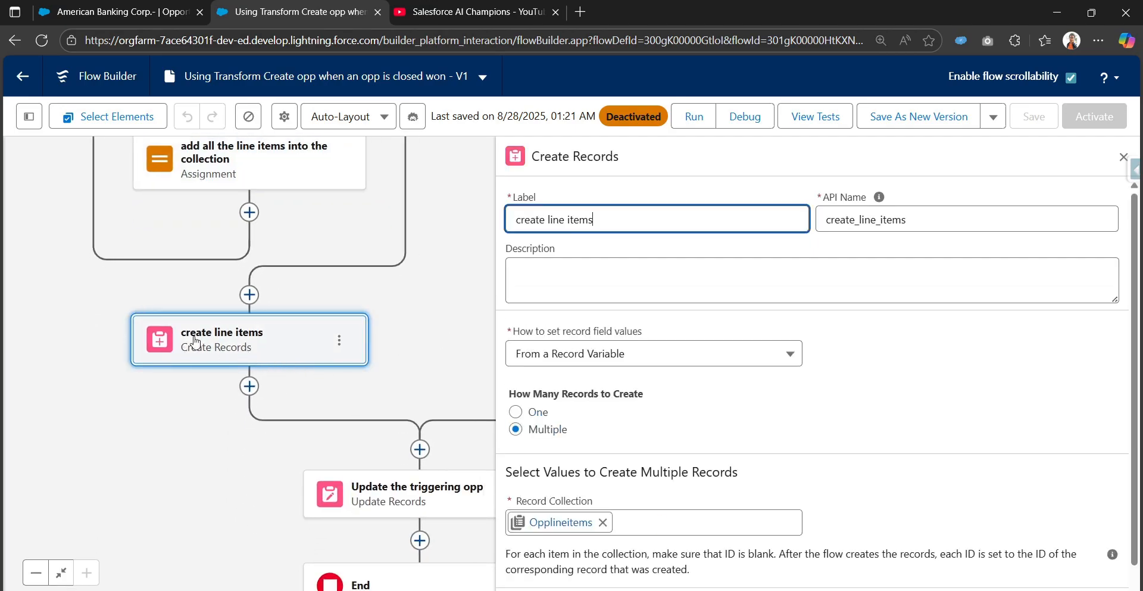
scroll(619, 456, "down", 1)
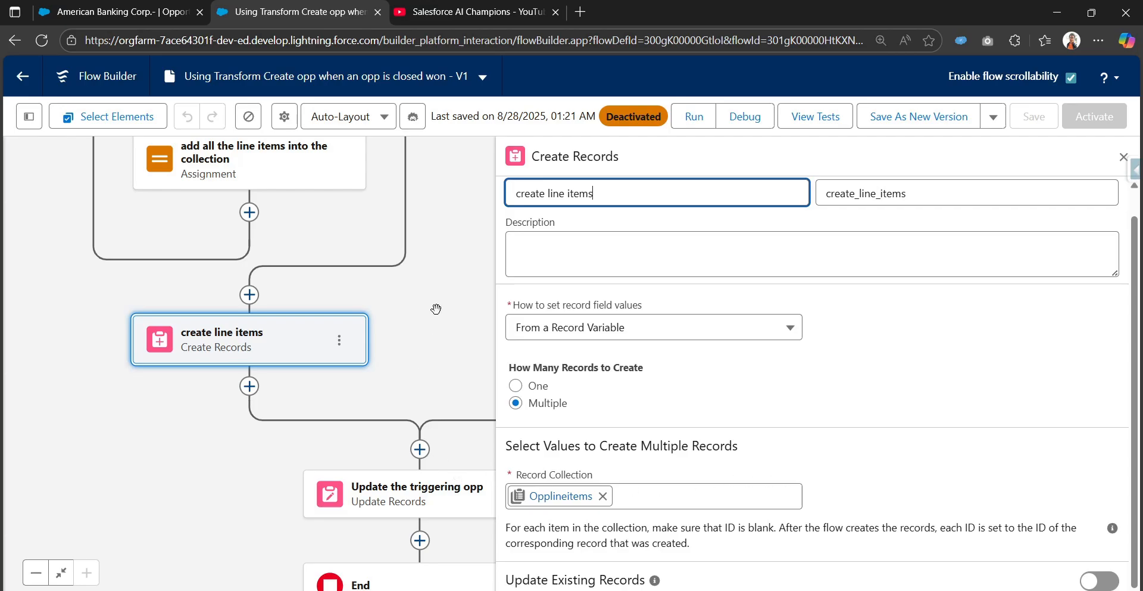
left_click_drag(429, 307, 434, 464)
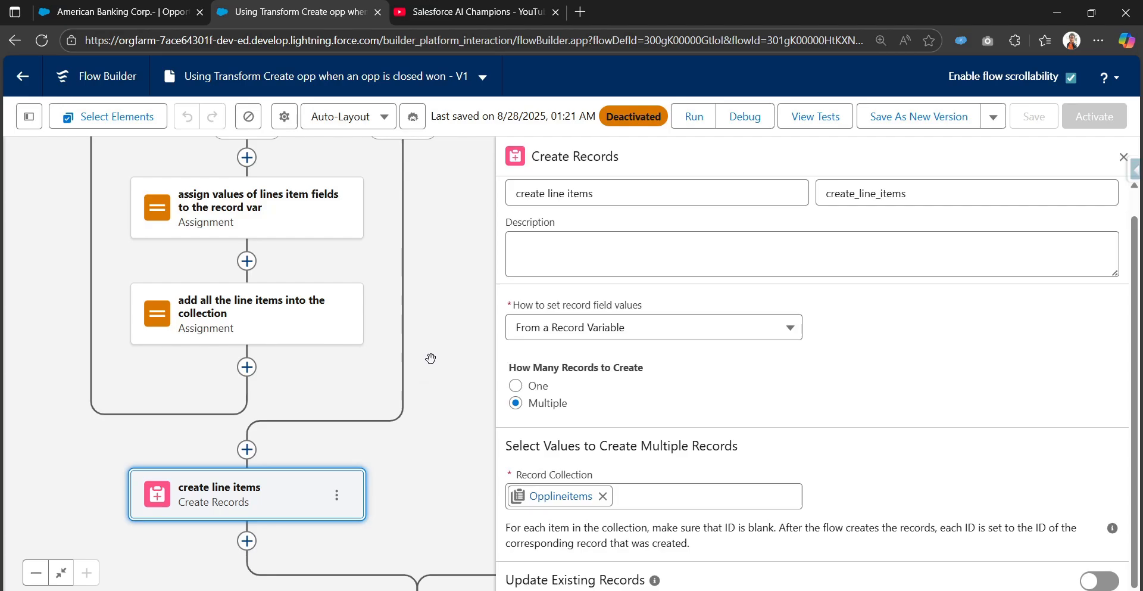
left_click_drag(430, 246, 463, 425)
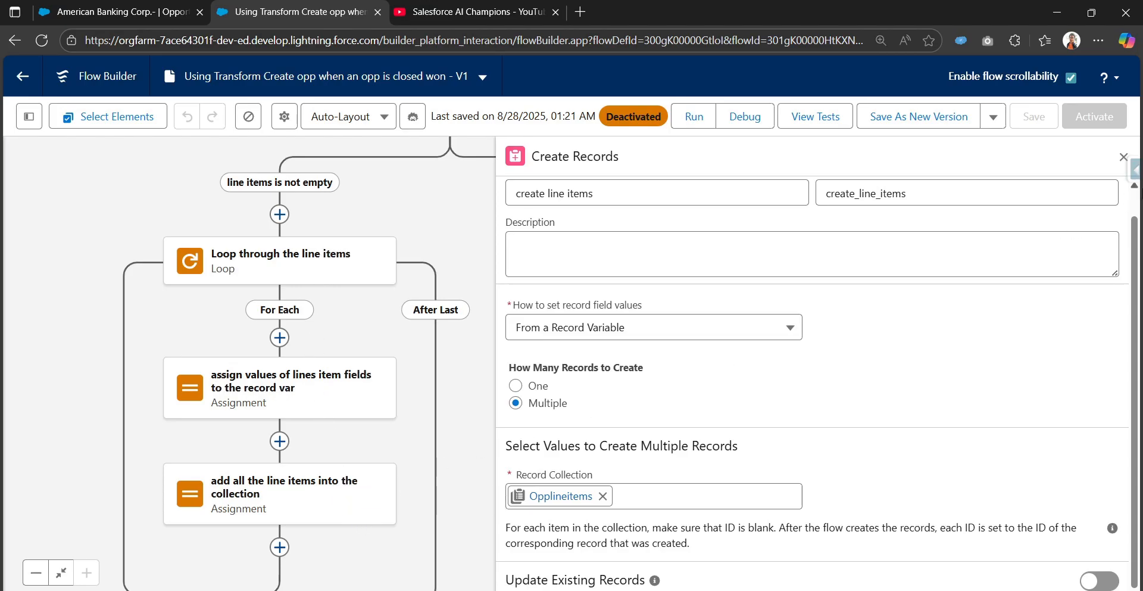
Close the element's settings and save the V1 flow as a new version under the same label.
left_click(1123, 161)
left_click_drag(503, 258, 706, 447)
left_click_drag(746, 282, 737, 382)
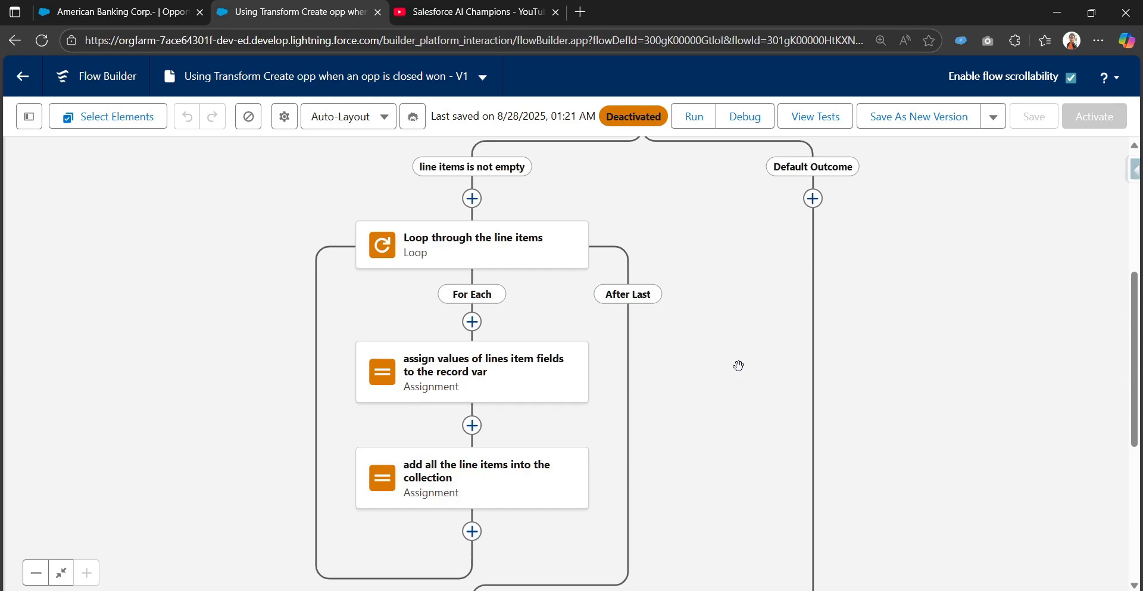
left_click(933, 123)
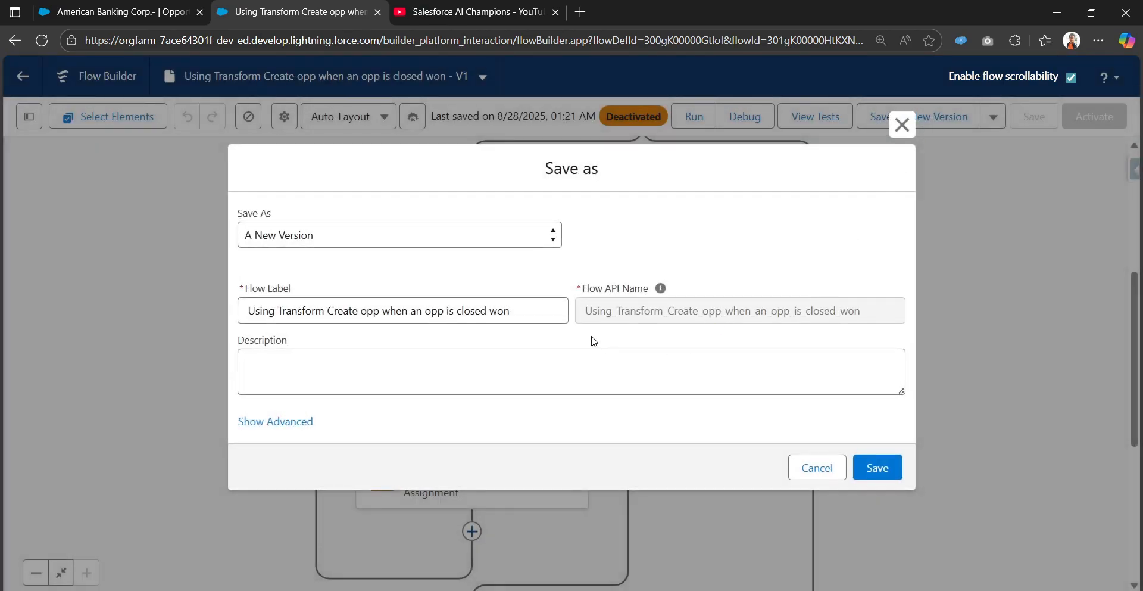
left_click(881, 468)
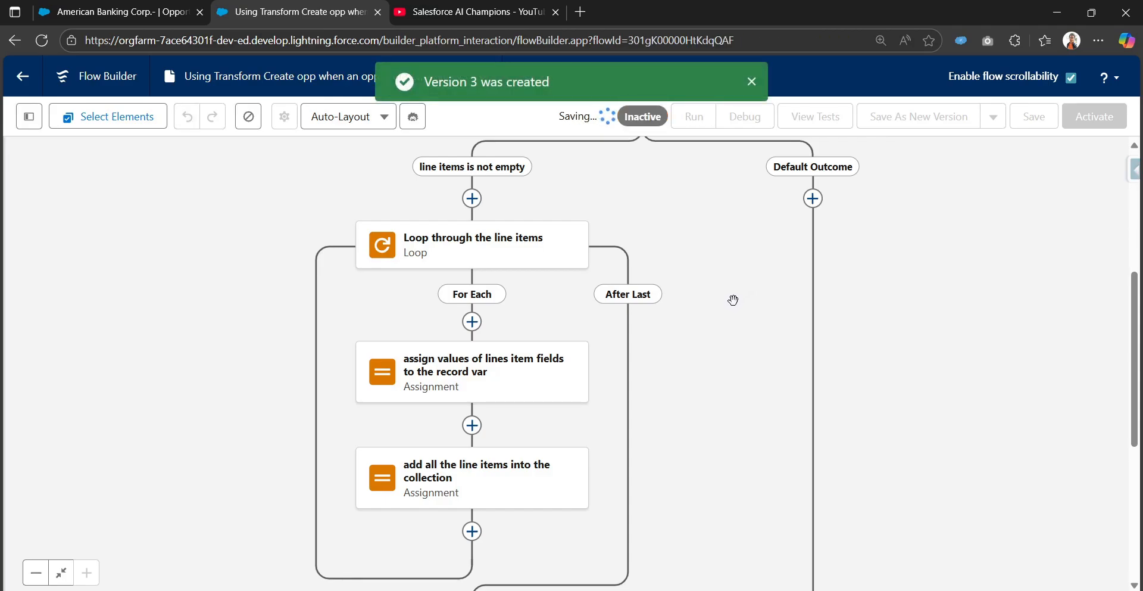
Try to delete the "Loop through the line items" element from the new version.
scroll(637, 431, "down", 2)
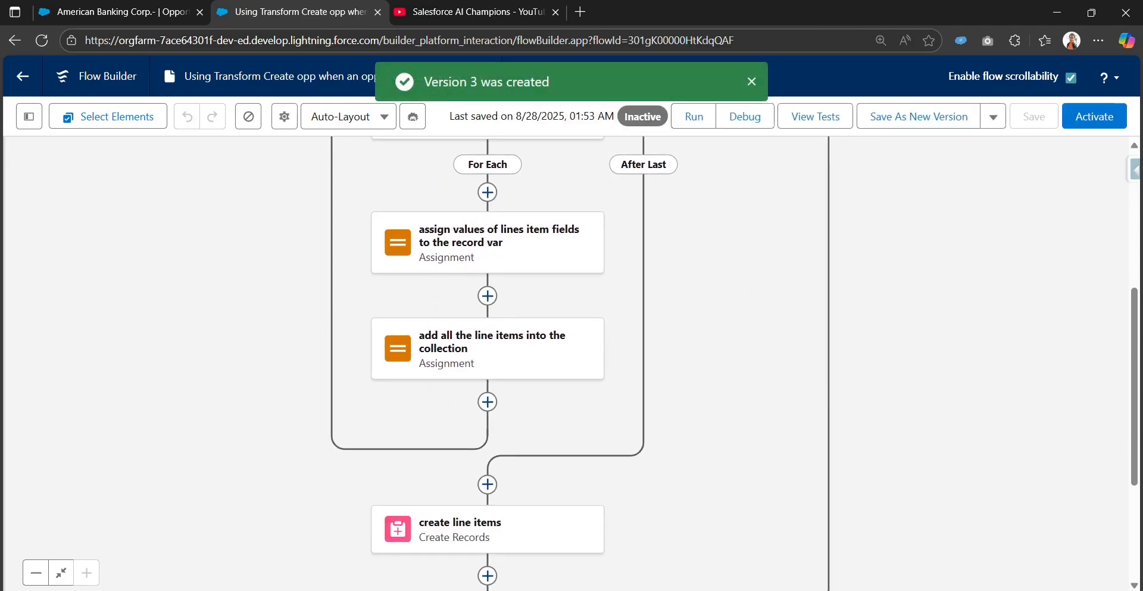
left_click(36, 572)
left_click(86, 572)
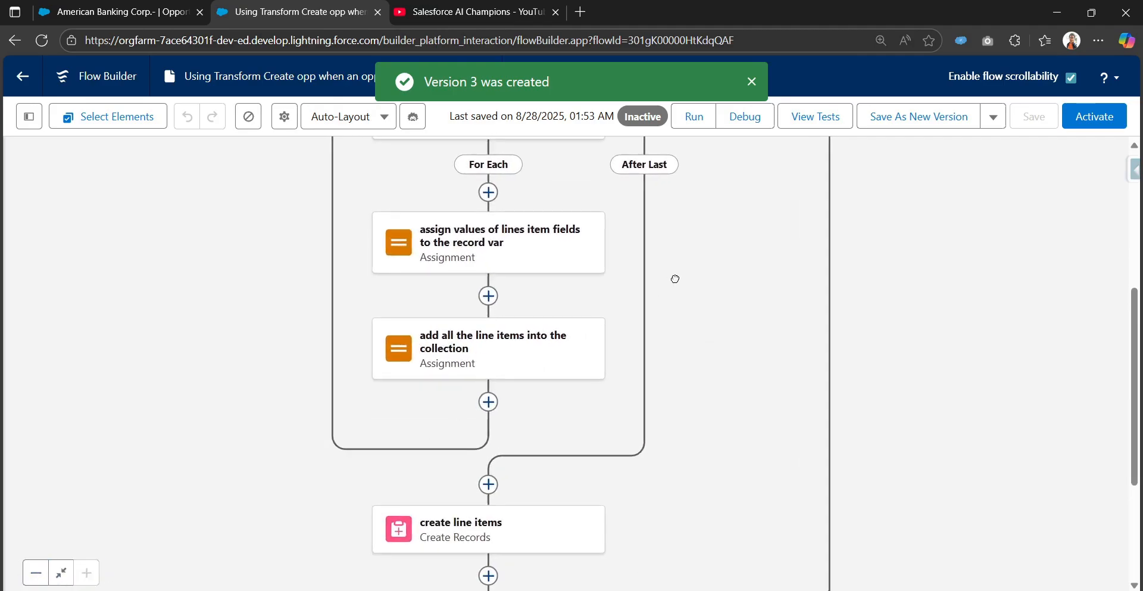
left_click_drag(675, 279, 692, 425)
mouse_move(503, 243)
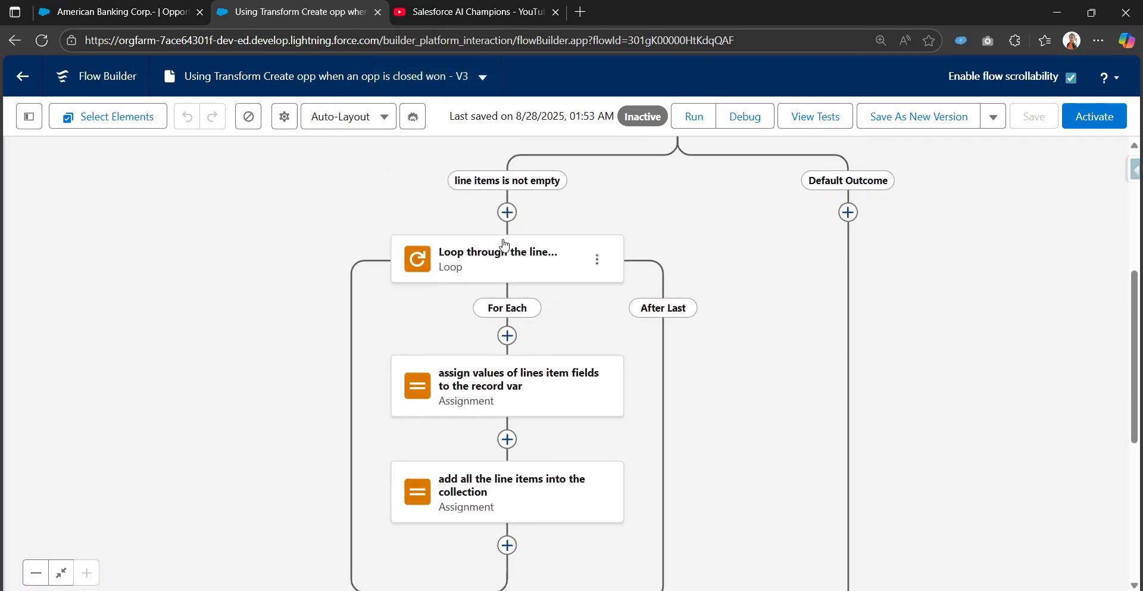
left_click(598, 259)
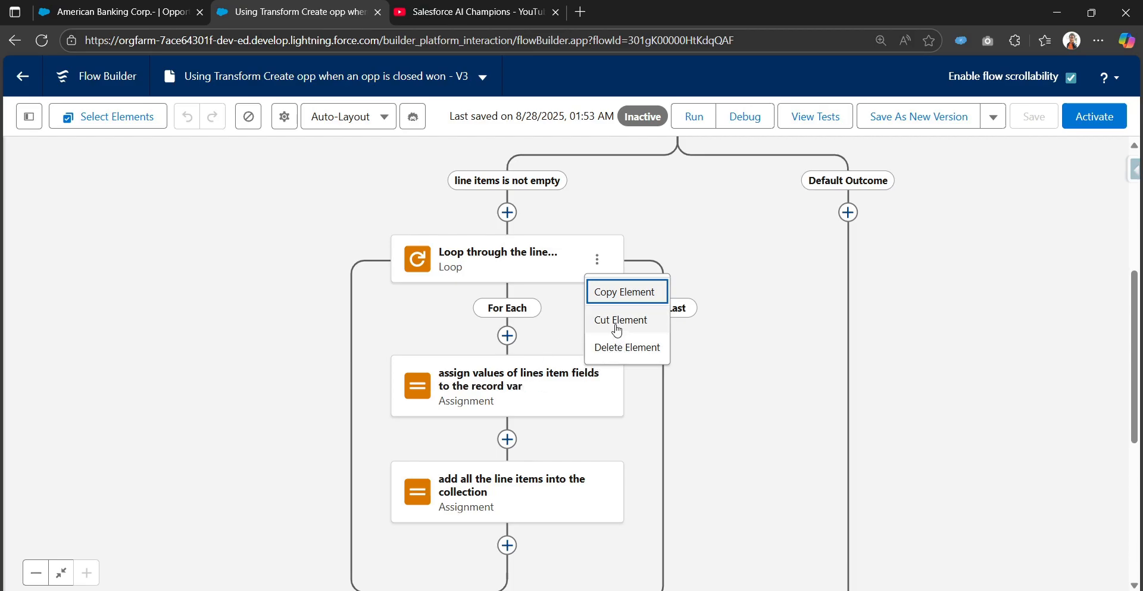
left_click(610, 348)
left_click(792, 387)
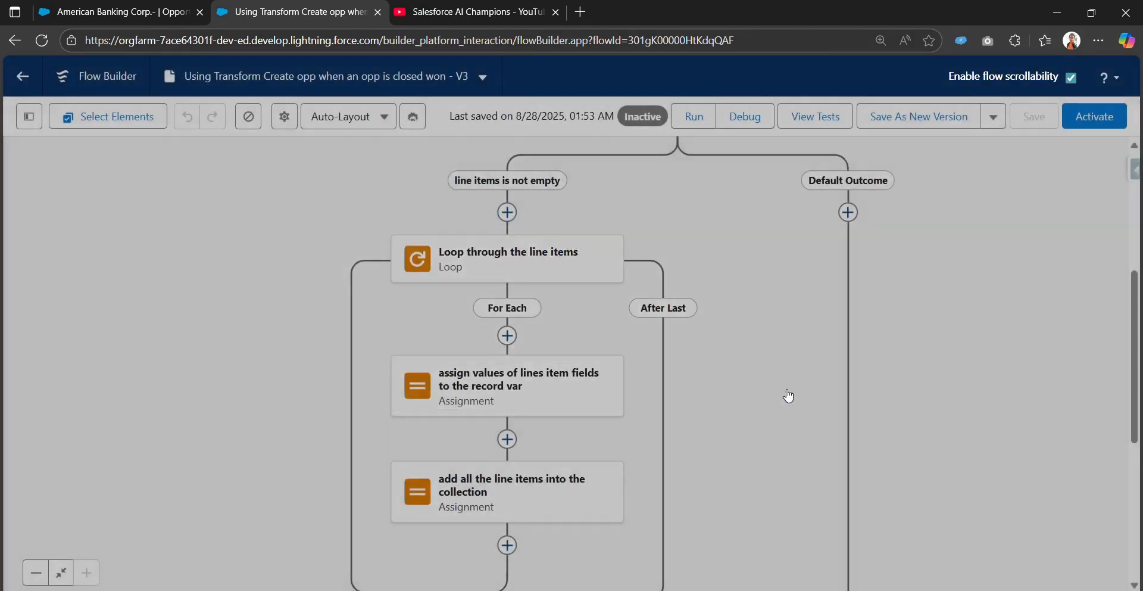
Remove the Opplineitems record collection from the "create line items" element.
scroll(704, 327, "down", 2)
scroll(602, 489, "down", 3)
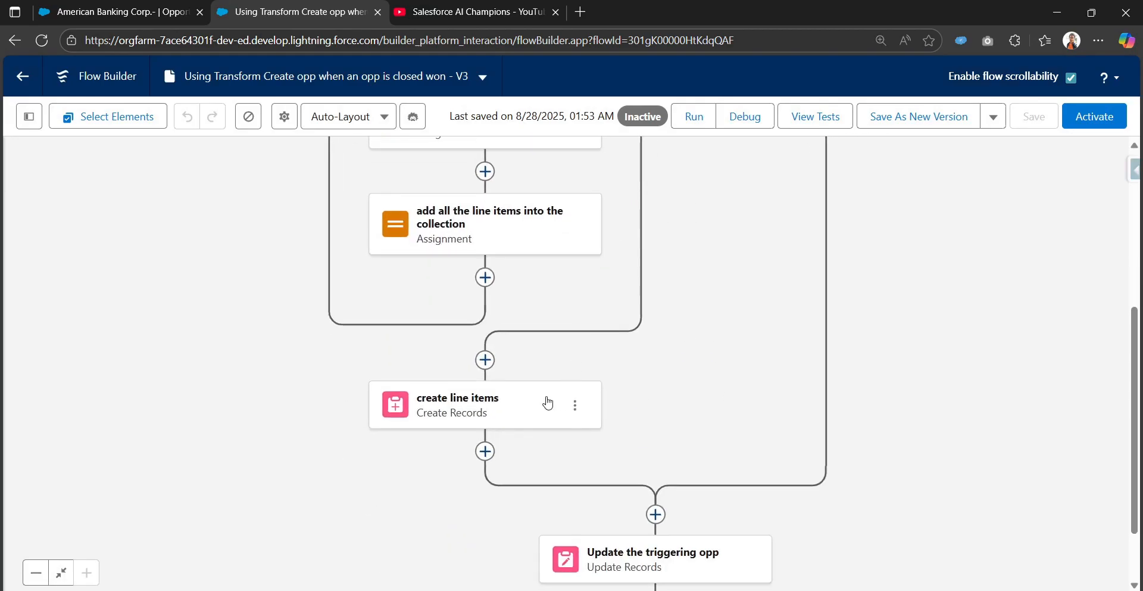
left_click(523, 395)
scroll(600, 485, "down", 1)
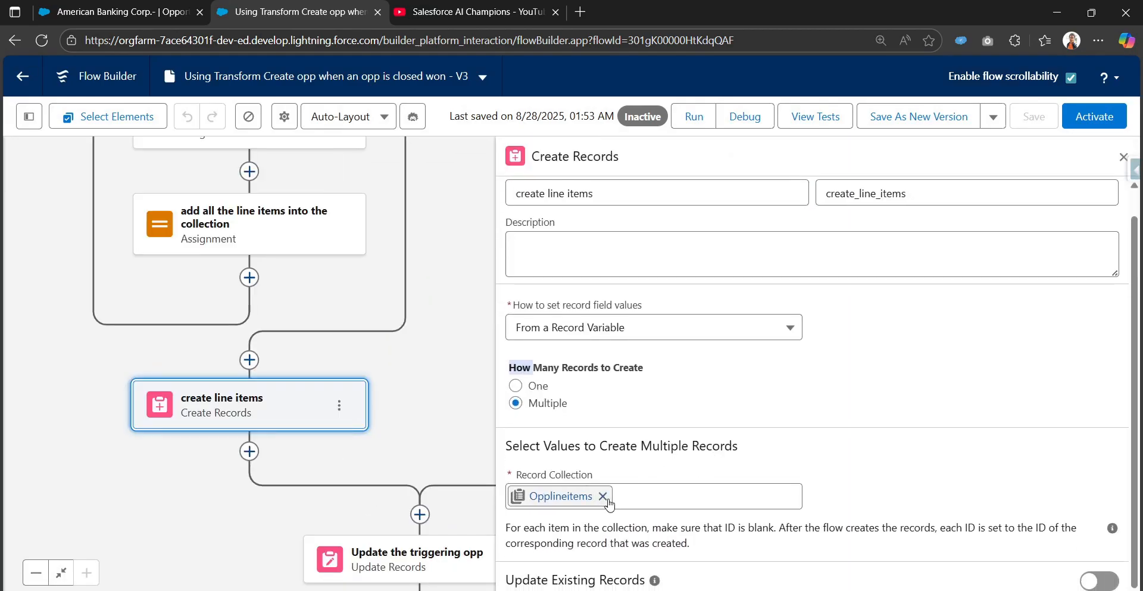
left_click(603, 495)
scroll(706, 473, "up", 1)
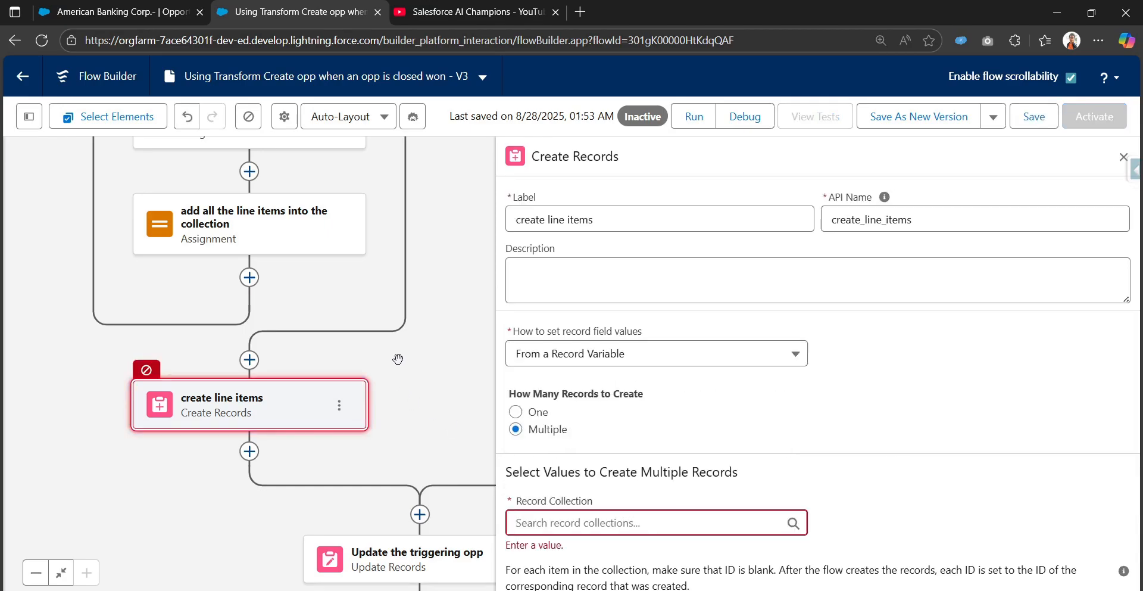
Delete both line item assignments and the "Loop through the line items" element.
left_click_drag(398, 359, 488, 433)
left_click(429, 298)
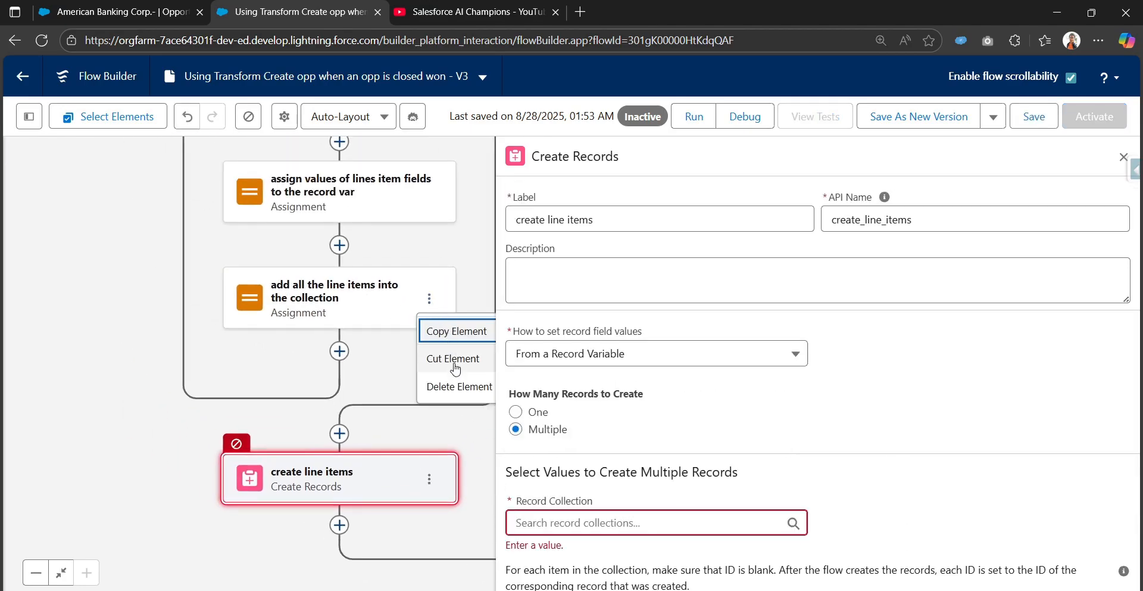
left_click(458, 386)
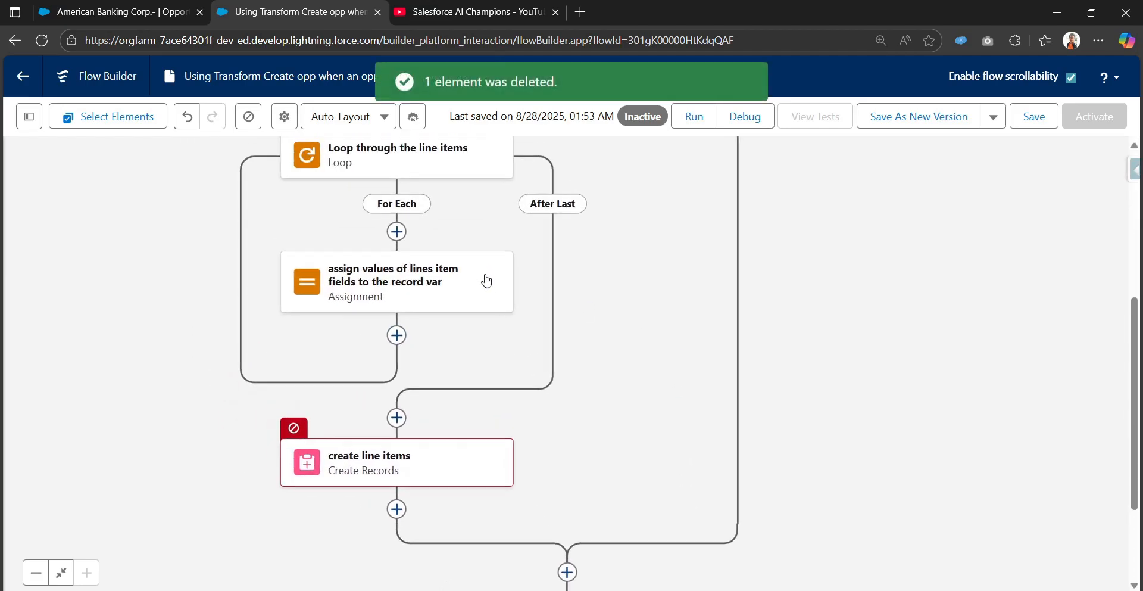
left_click(486, 280)
left_click(508, 367)
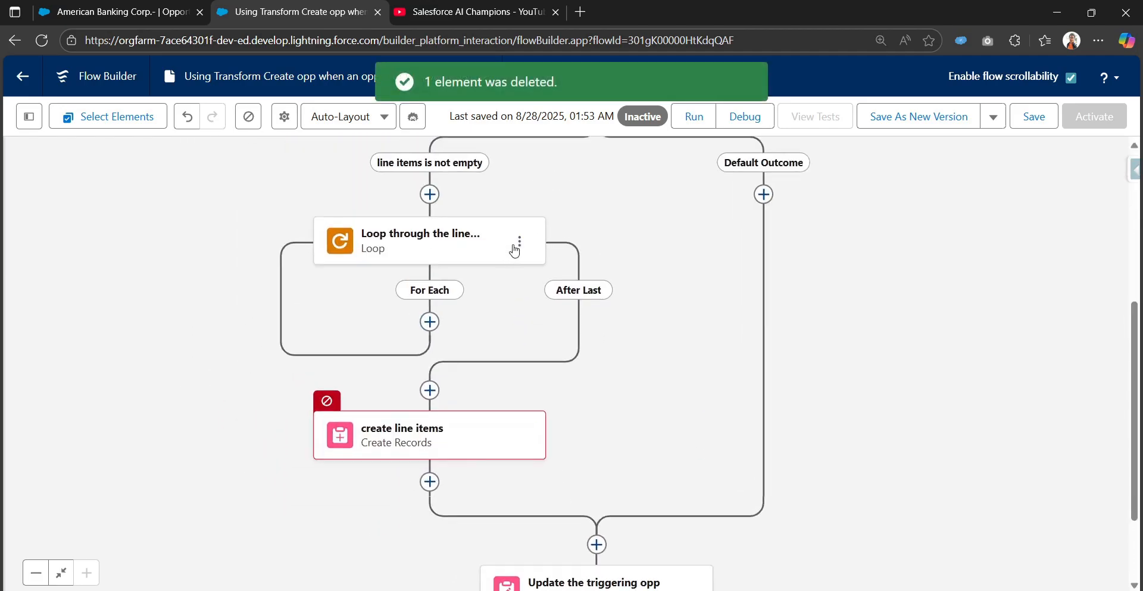
left_click(516, 245)
left_click(524, 324)
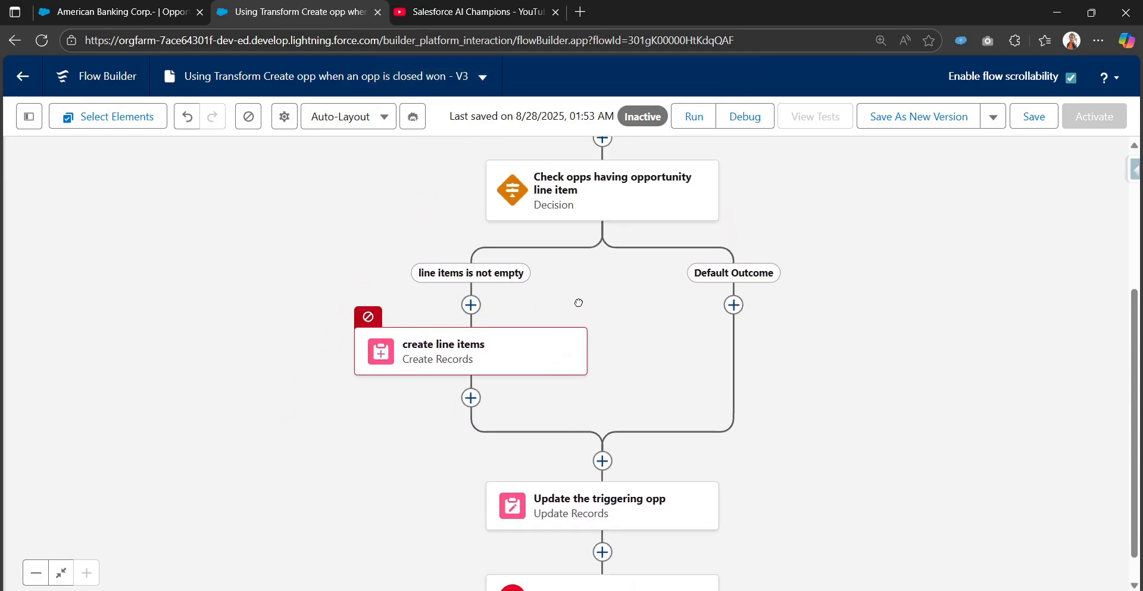
Open the "create line items" element and examine how its record field values are set and its Record Collection requirement.
left_click(507, 340)
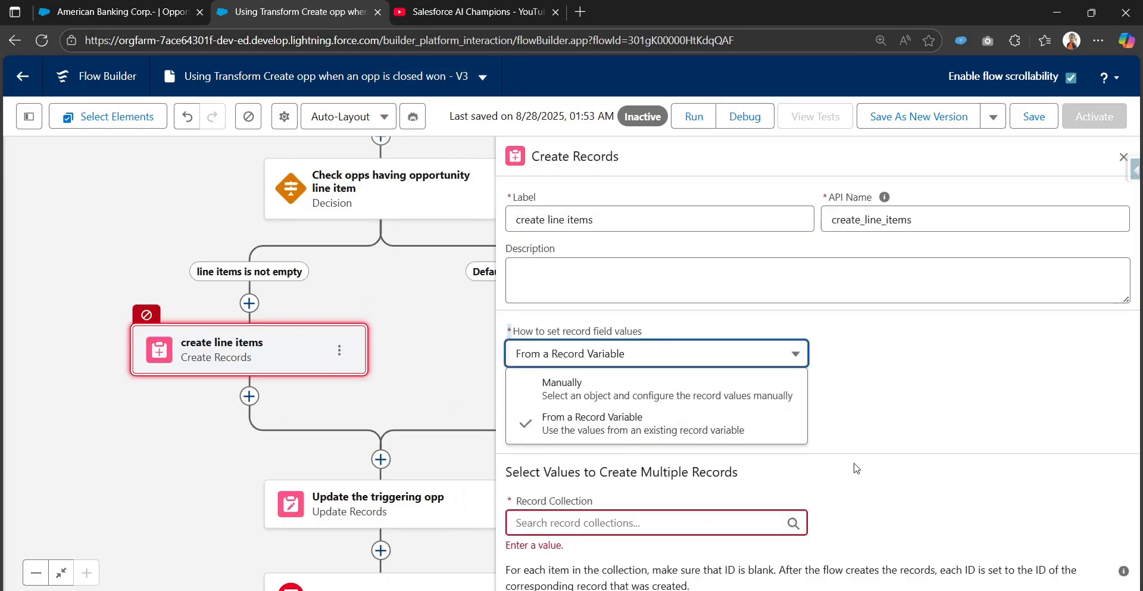
left_click(856, 468)
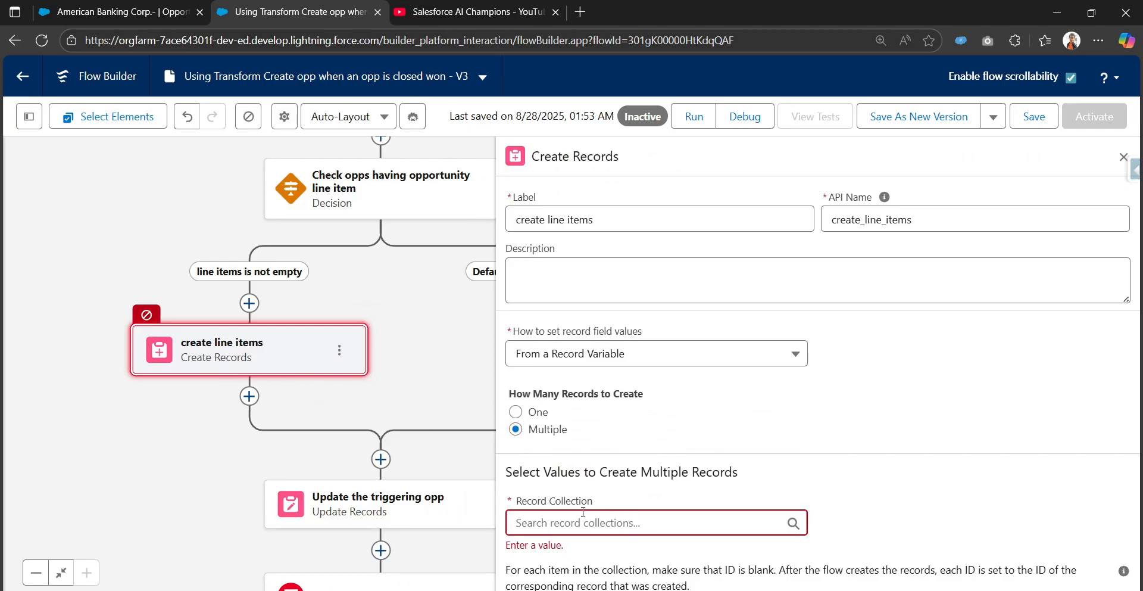
left_click_drag(518, 502, 583, 502)
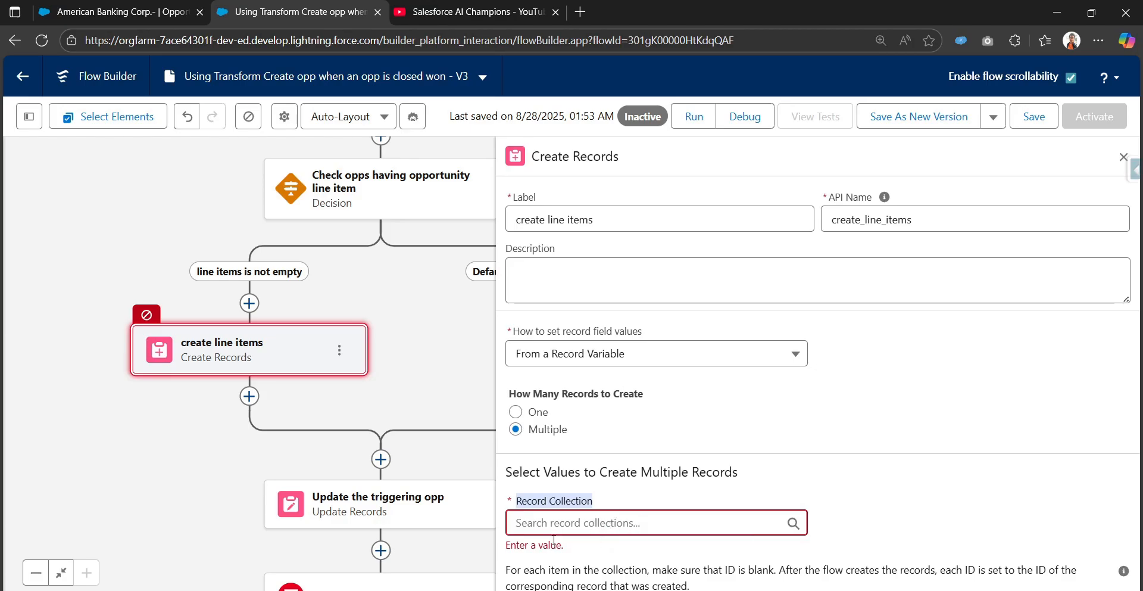
Add a Transform element labelled "Transform opp line items" before "create line items" on the "line items is not empty" path.
left_click(253, 303)
type("tra")
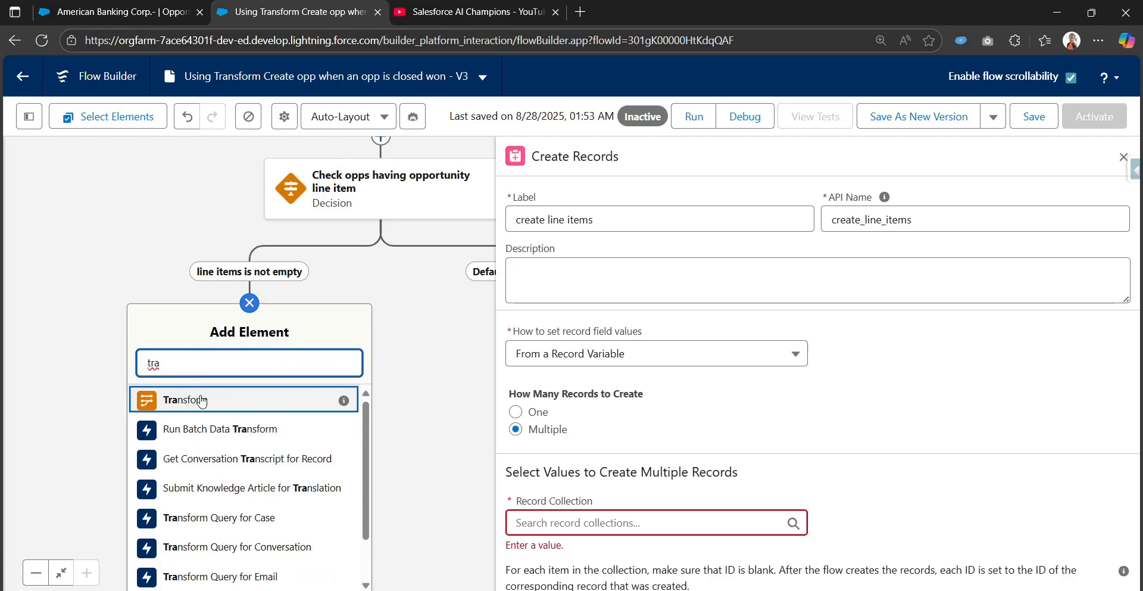
left_click(220, 408)
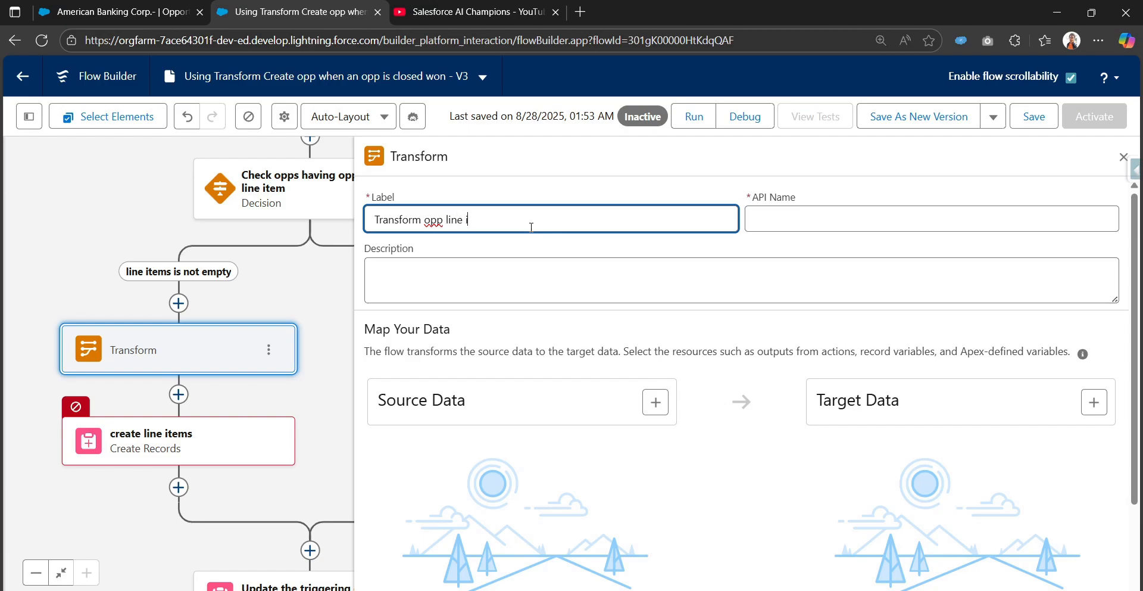
key("Tab")
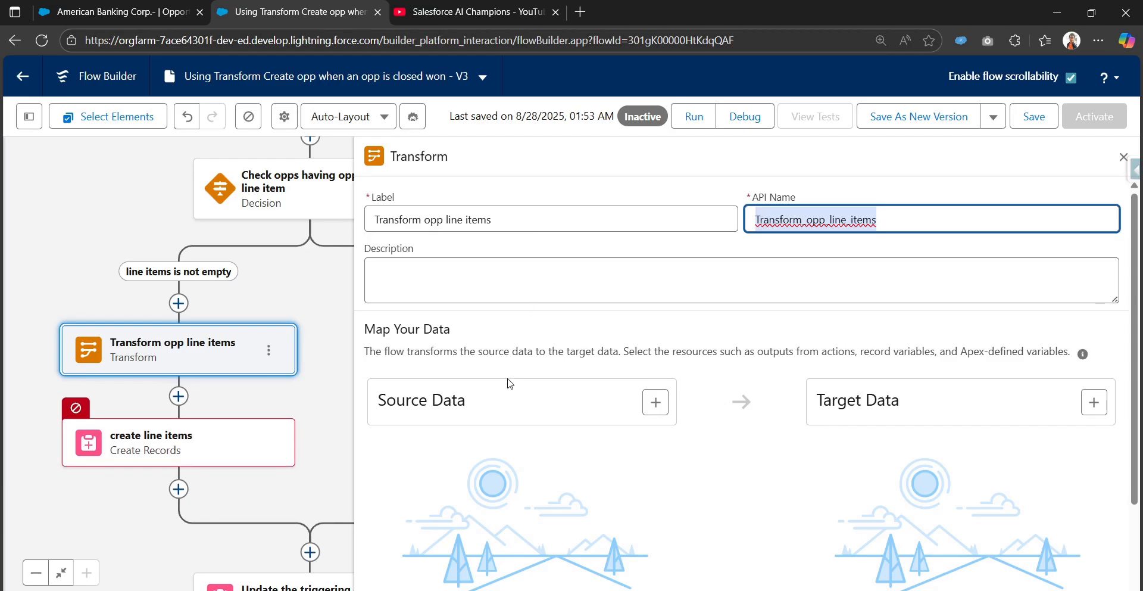
Examine the Transform element's Map Your Data section, including its description and the source and target data areas.
scroll(512, 387, "down", 3)
scroll(521, 443, "up", 2)
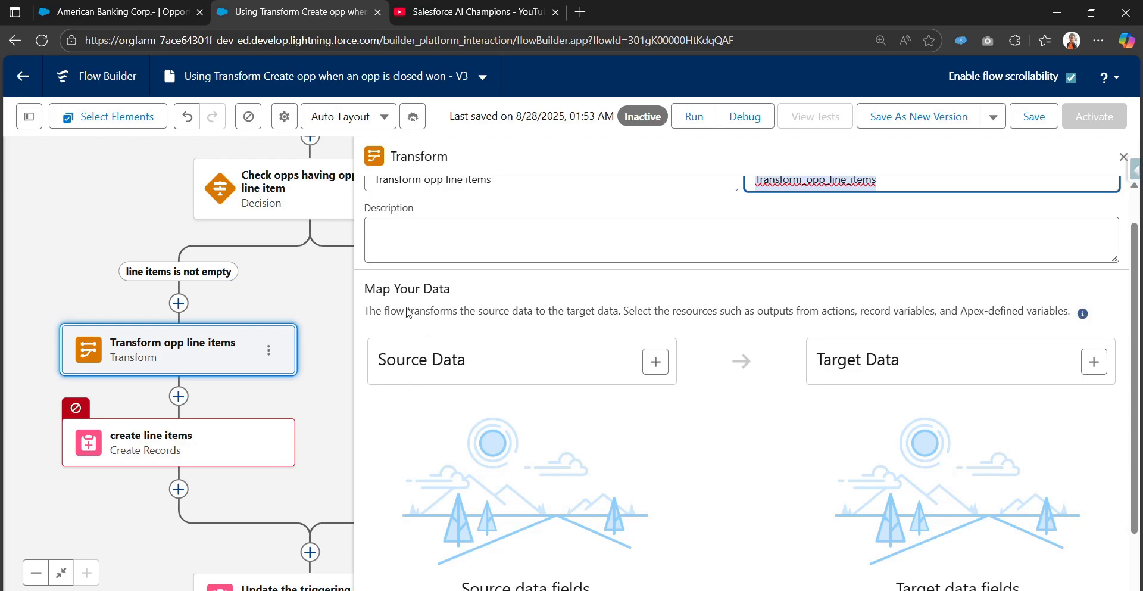
left_click_drag(365, 290, 454, 306)
left_click(442, 318)
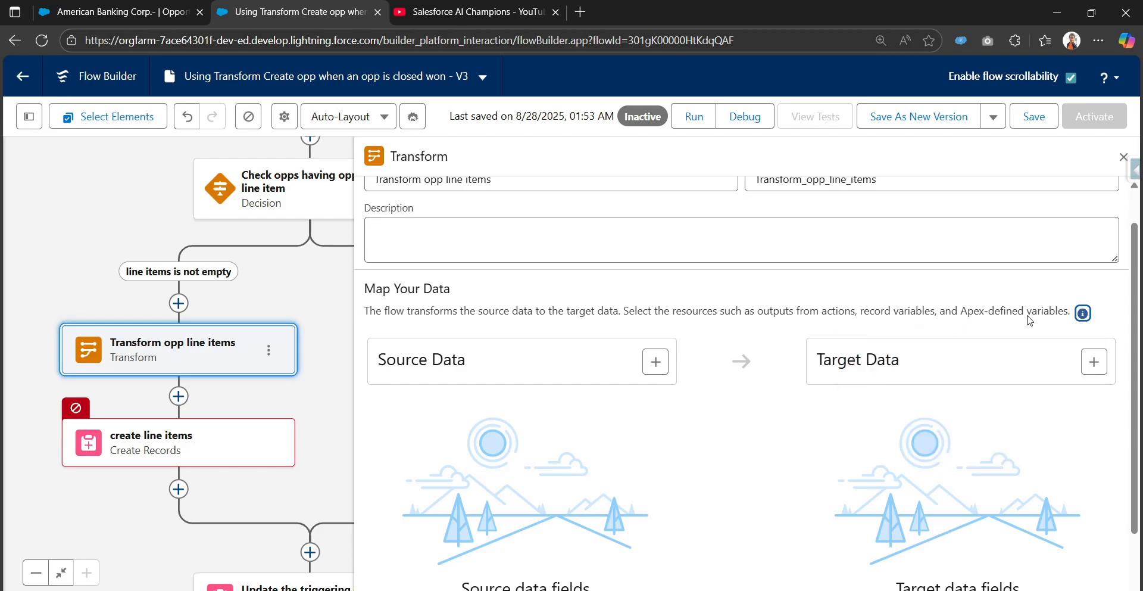
mouse_move(1082, 317)
scroll(674, 416, "down", 1)
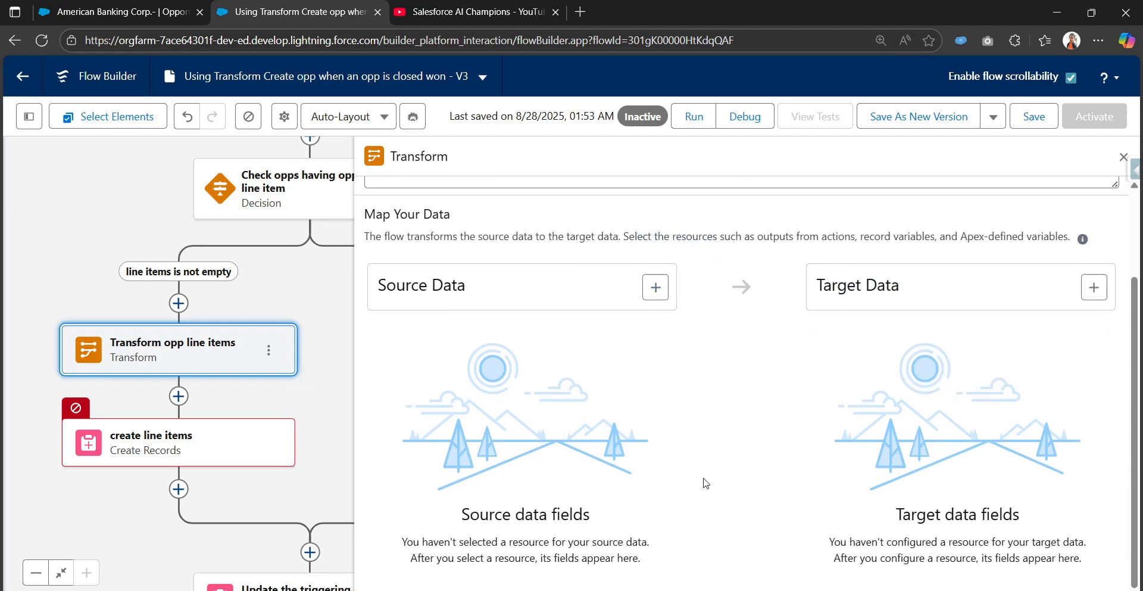
Add the Opportunity Product collection from the "Get Parent Opps line items" element as the Transform's source data.
left_click(656, 287)
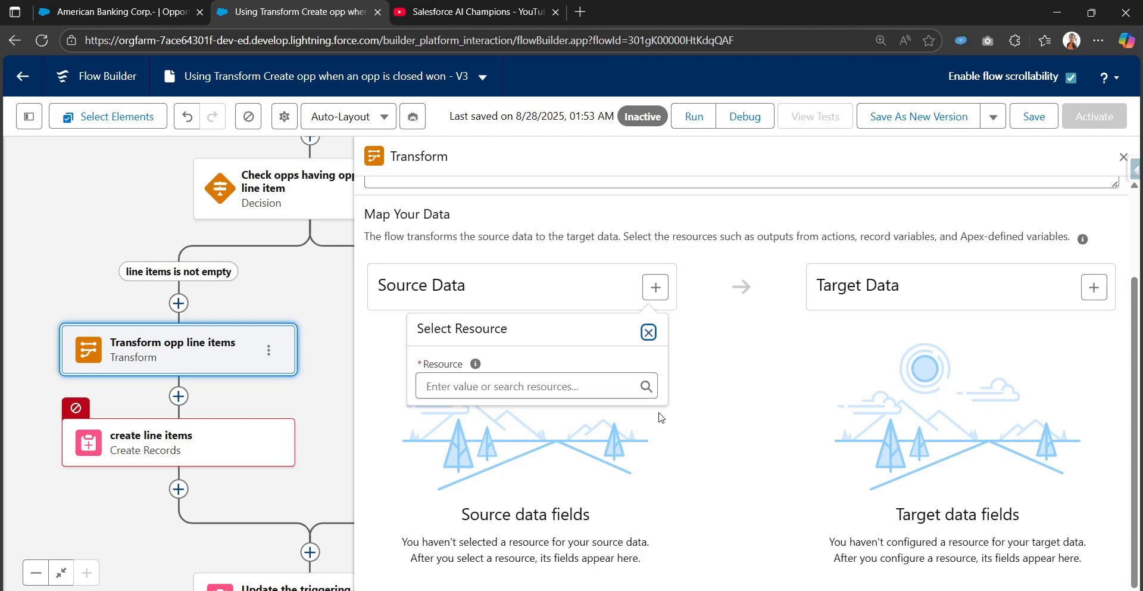
left_click_drag(309, 300, 283, 434)
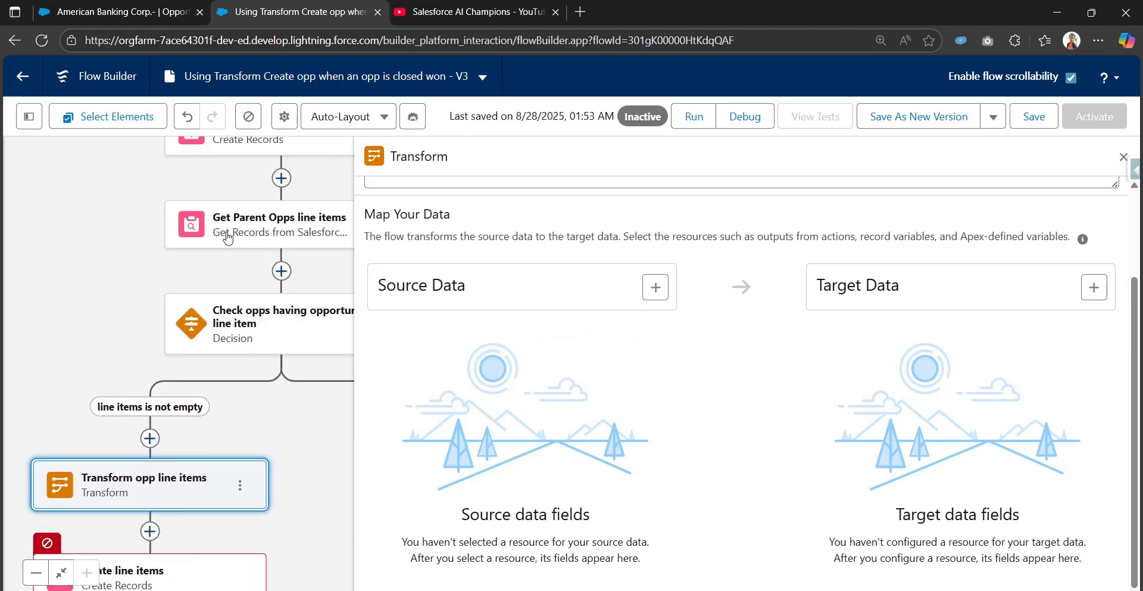
left_click_drag(227, 237, 181, 256)
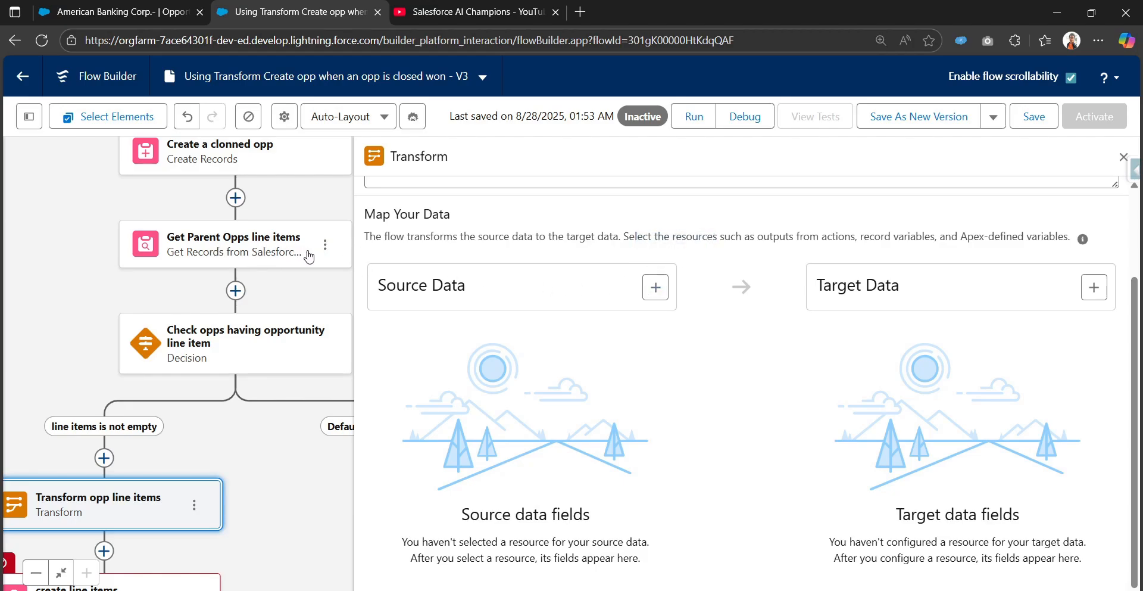
left_click(658, 290)
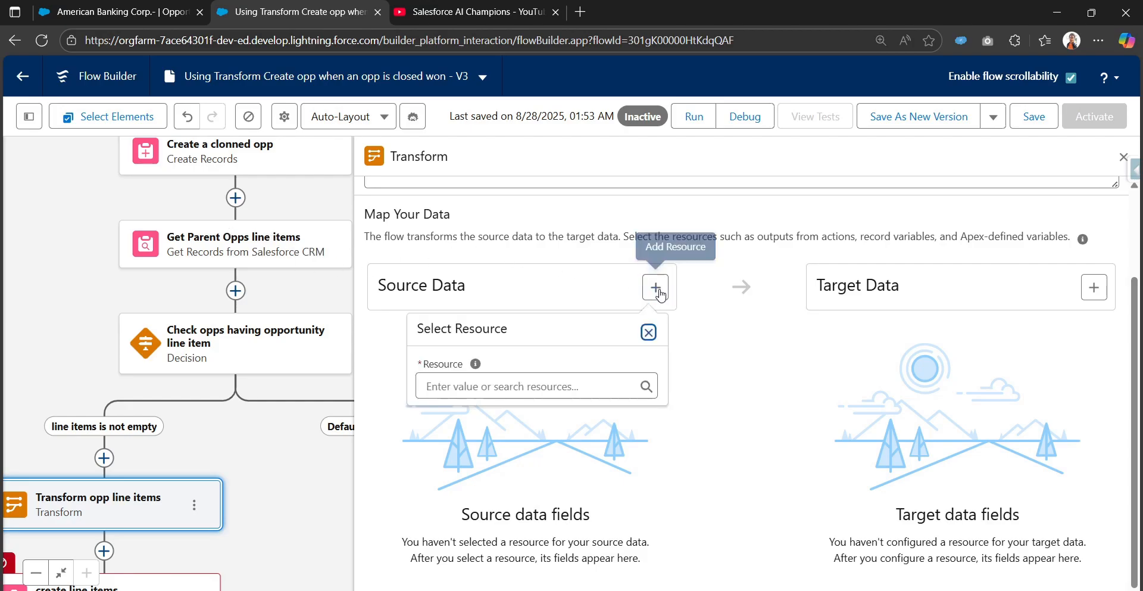
left_click(499, 384)
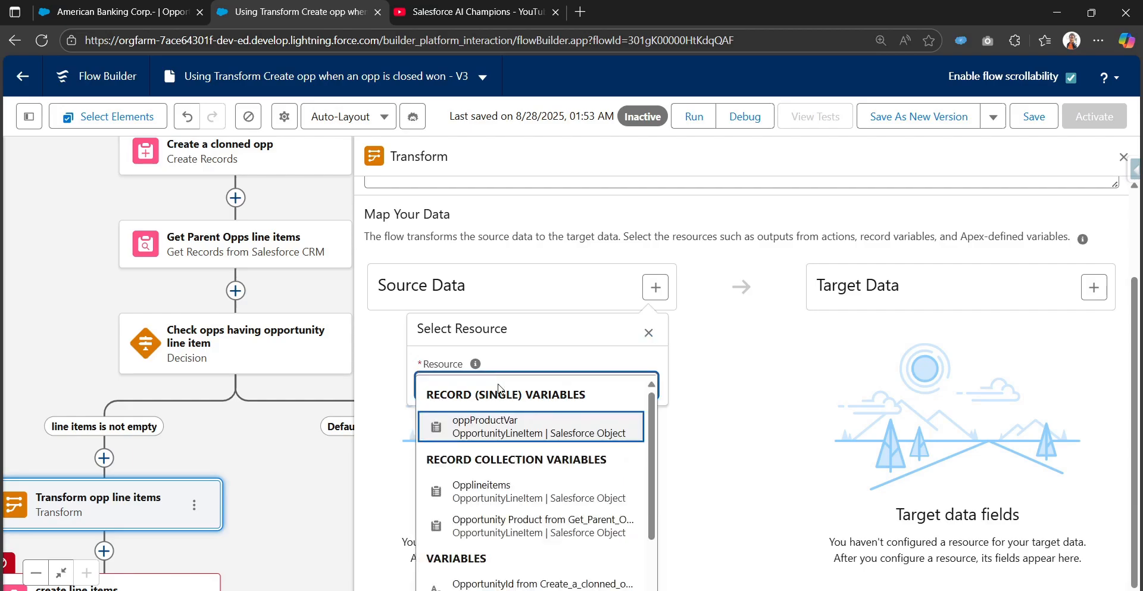
type("get")
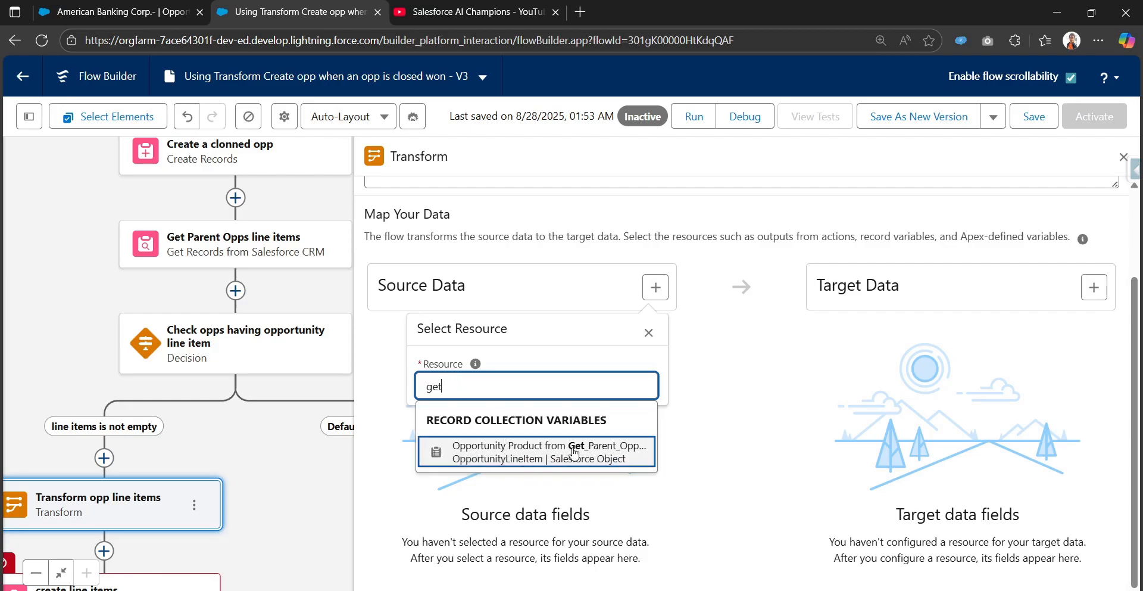
left_click(573, 454)
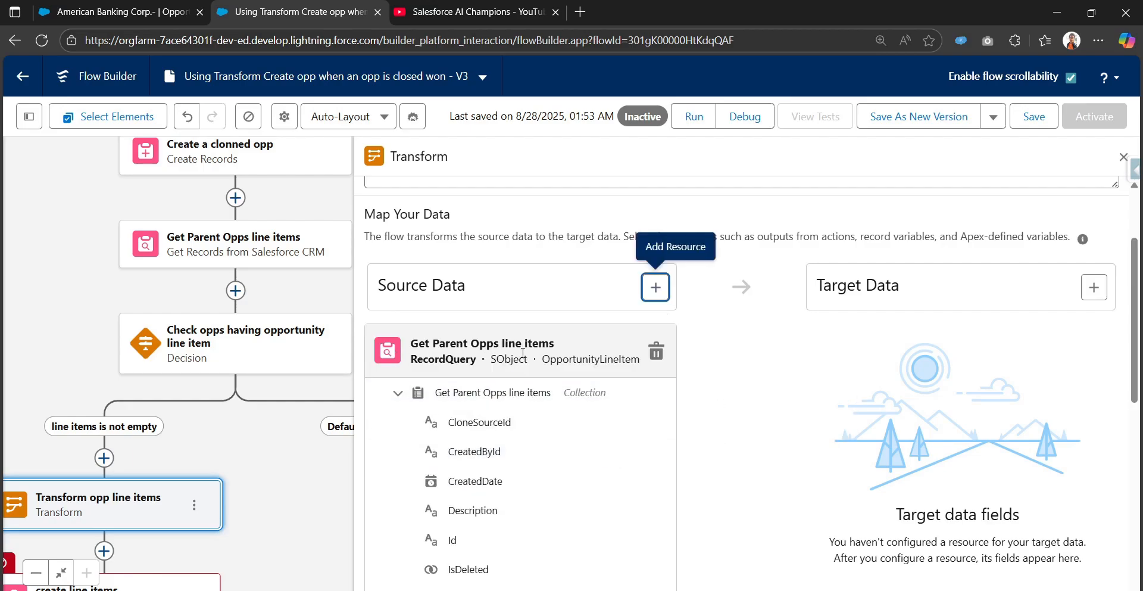
Review the fields available in the "Get Parent Opps line items" source collection.
scroll(456, 527, "down", 1)
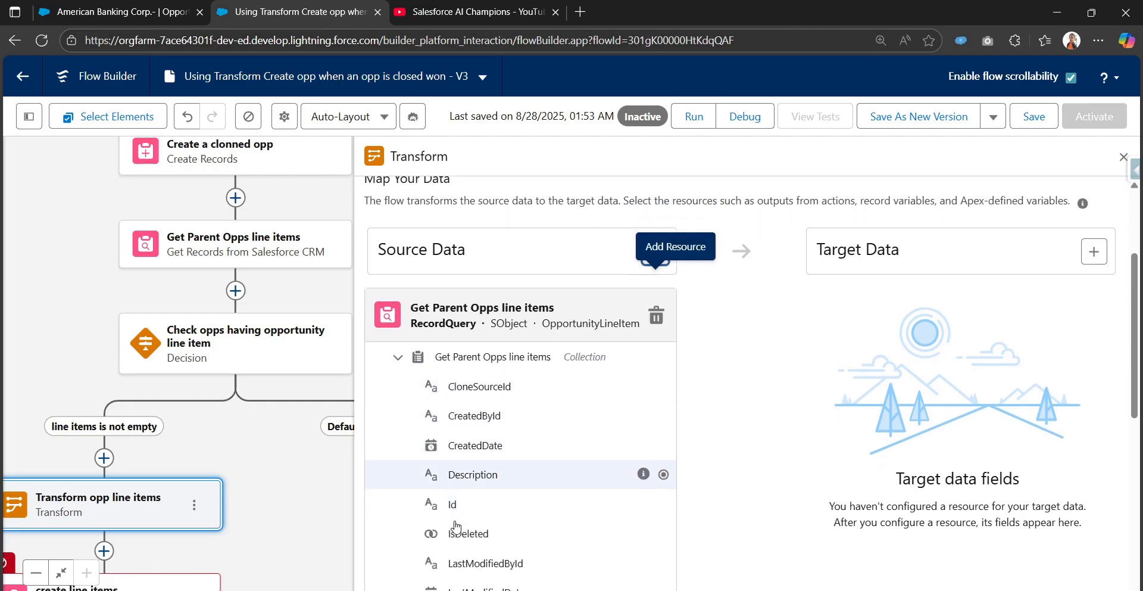
scroll(456, 527, "down", 1)
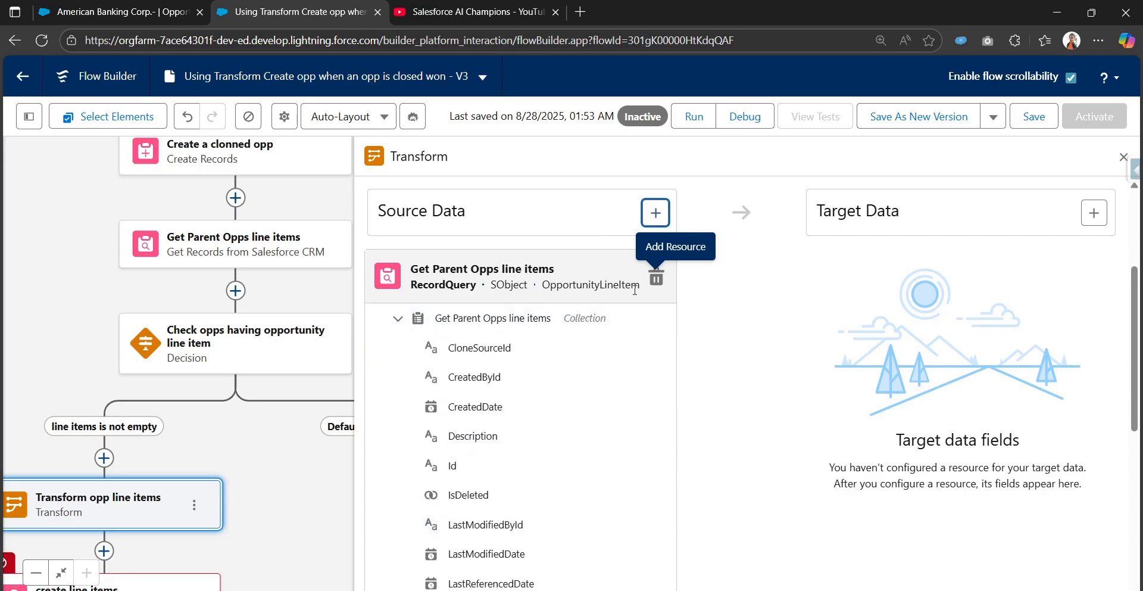
scroll(498, 449, "down", 6)
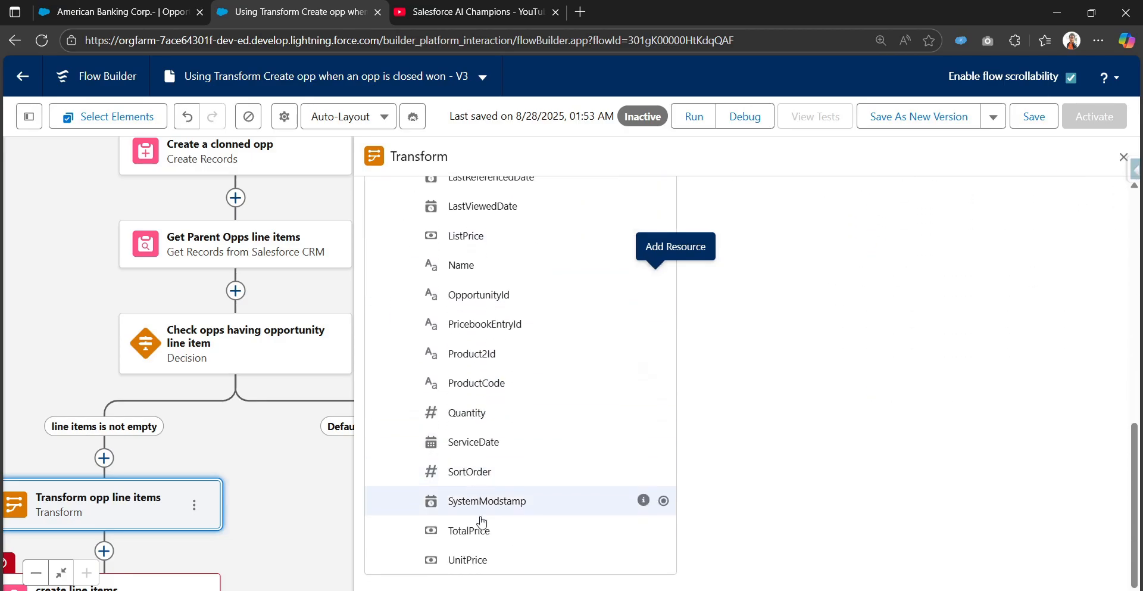
scroll(482, 522, "up", 6)
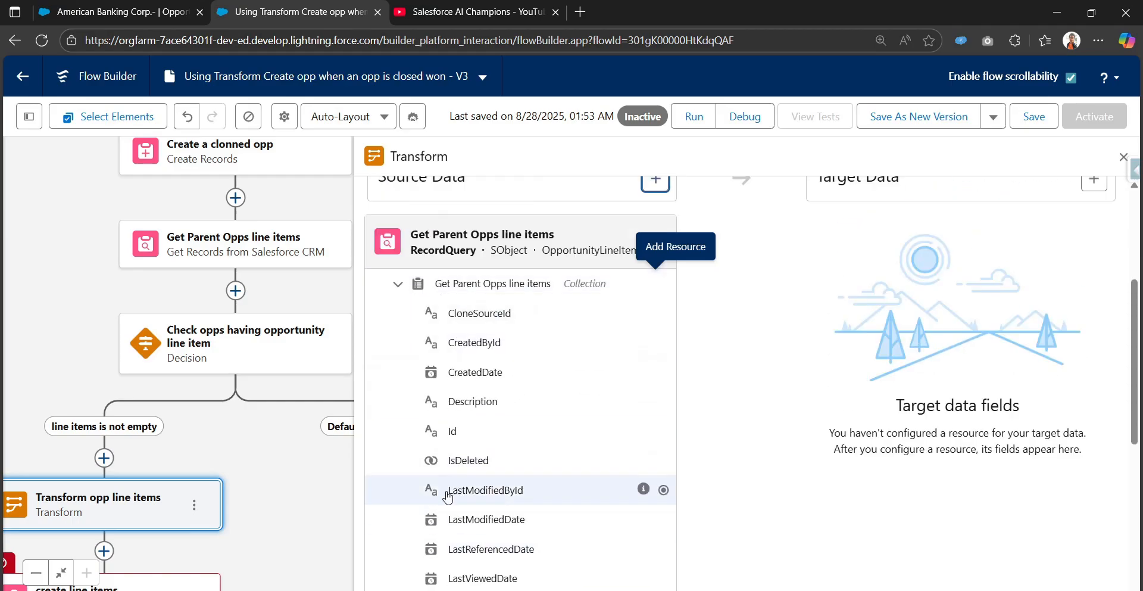
left_click(398, 284)
left_click(397, 391)
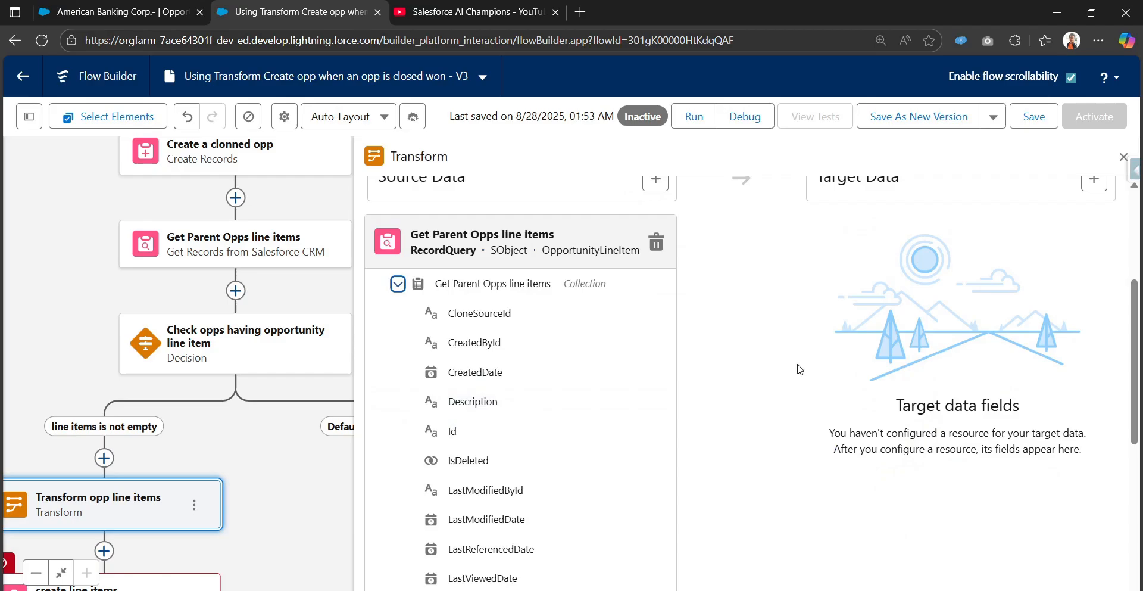
Create the Transform's target data as a Record resource for the Opportunity Product object, allowing multiple values as a collection.
scroll(799, 369, "up", 3)
left_click(1095, 327)
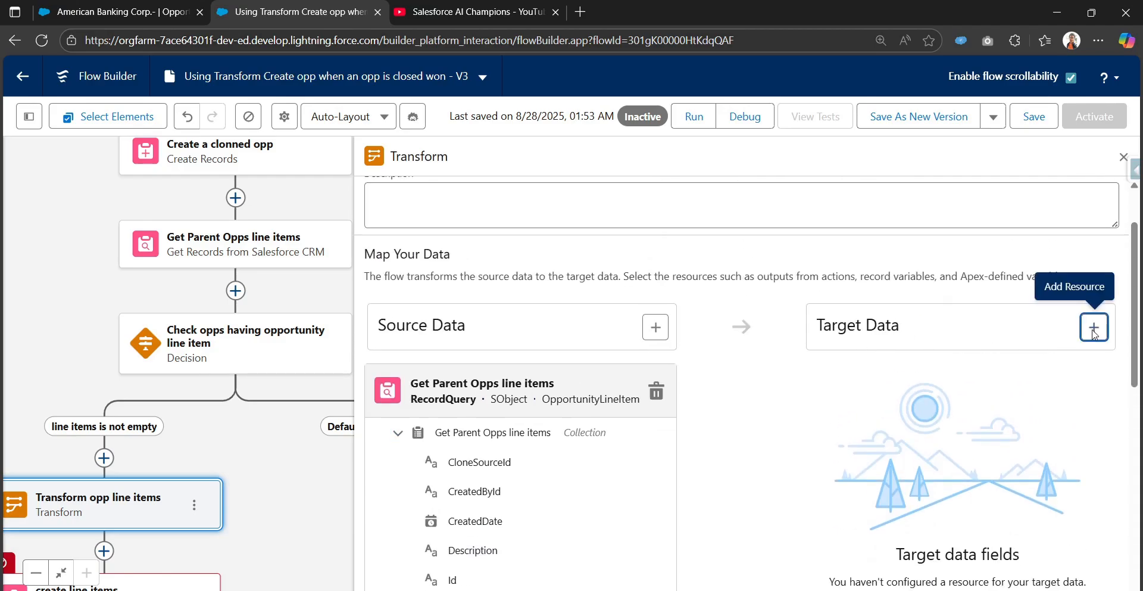
left_click(926, 426)
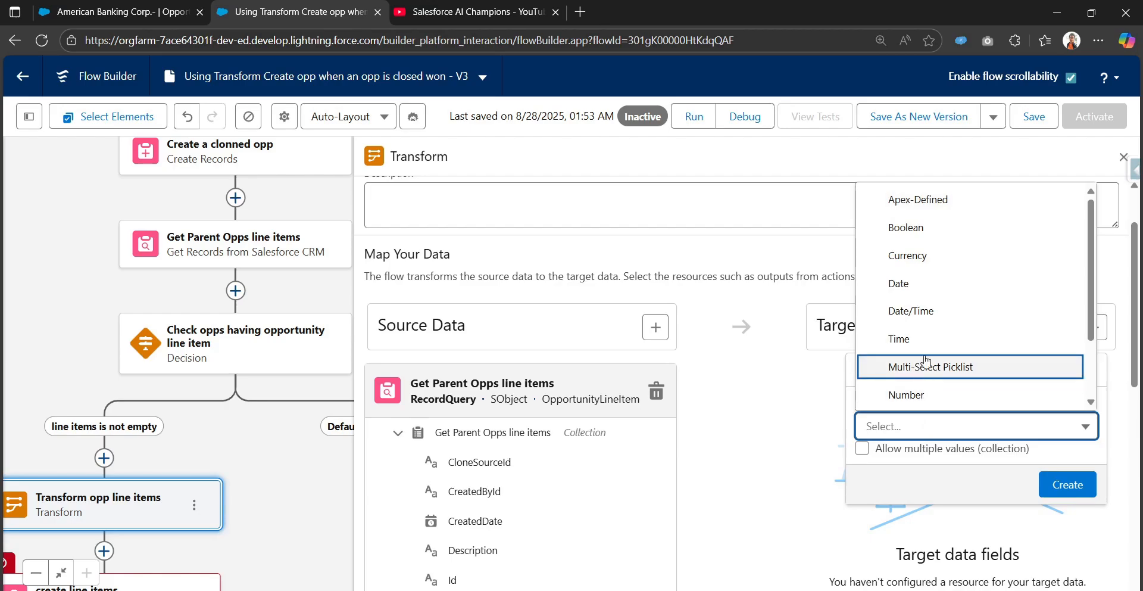
scroll(922, 369, "down", 3)
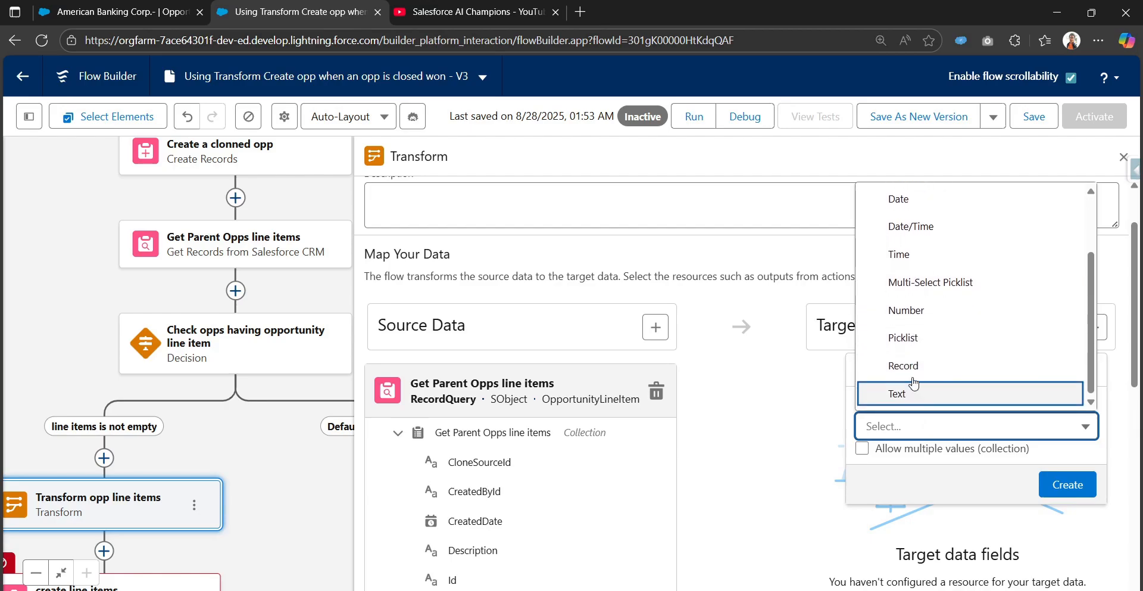
left_click(910, 367)
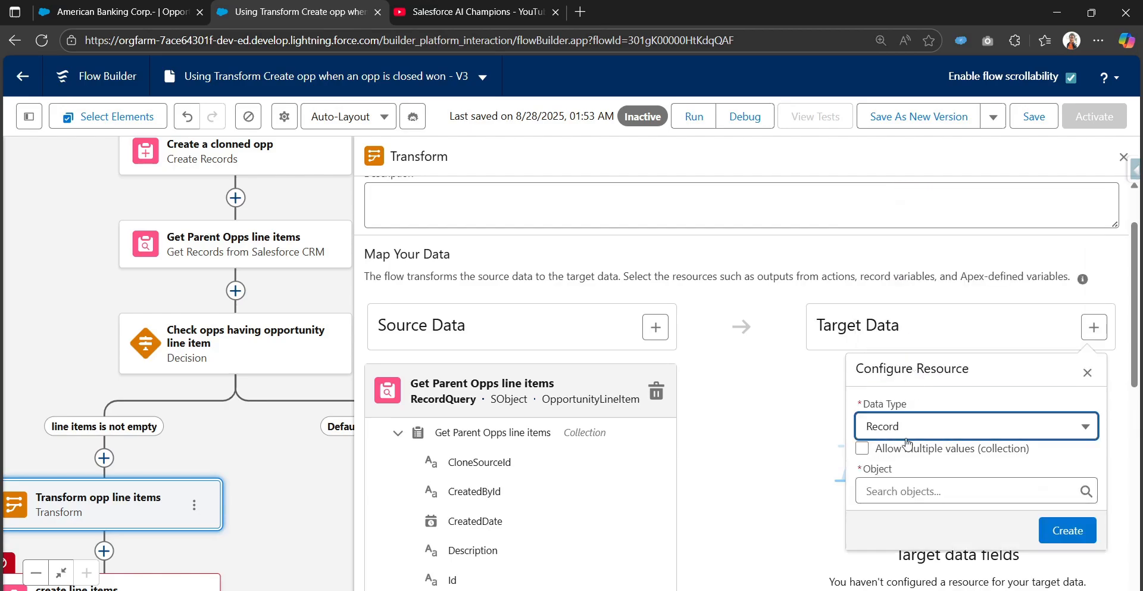
left_click(863, 448)
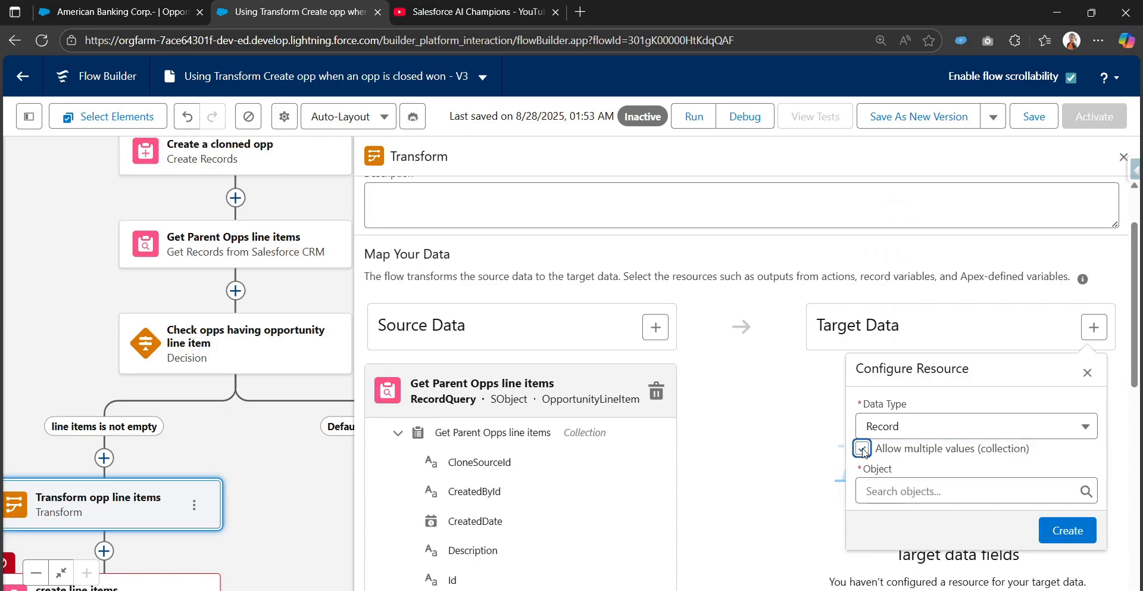
left_click(909, 487)
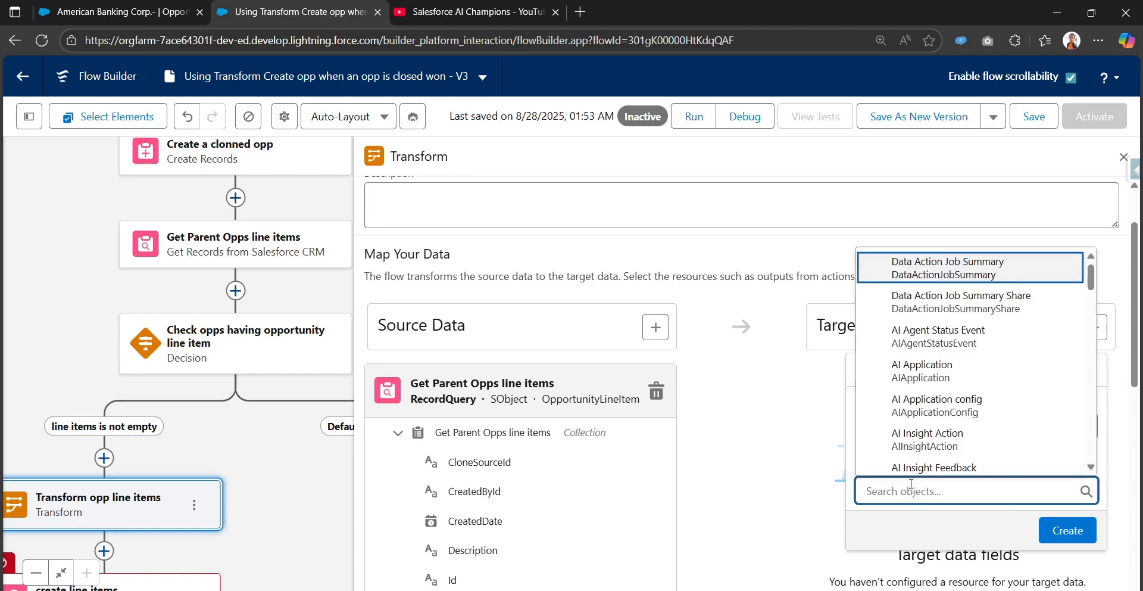
type("oppo")
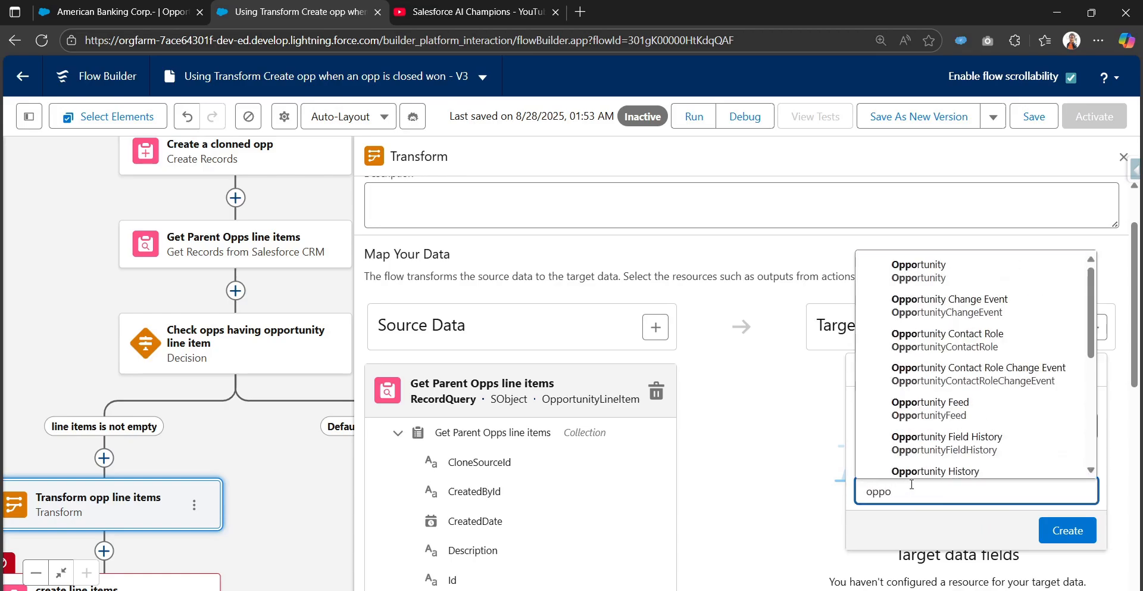
type("rtun")
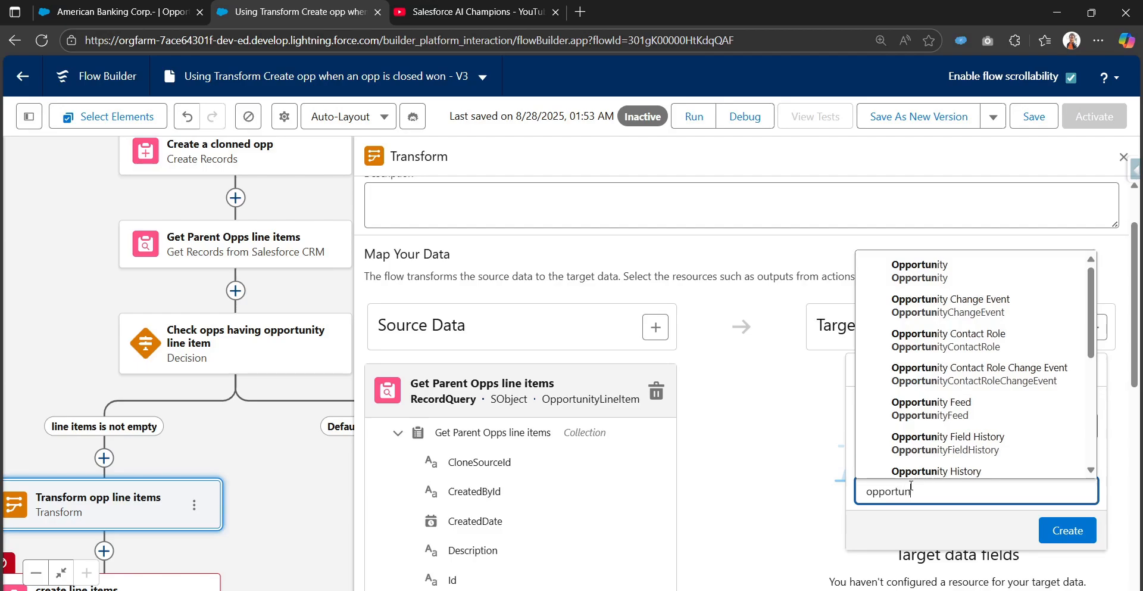
type("ity pr")
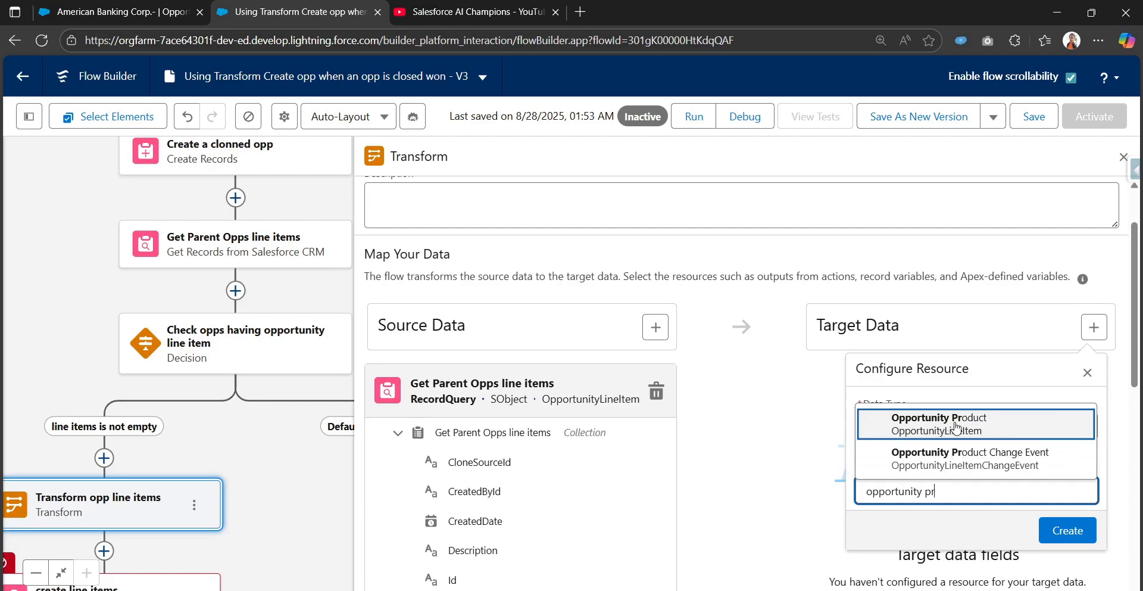
left_click(988, 433)
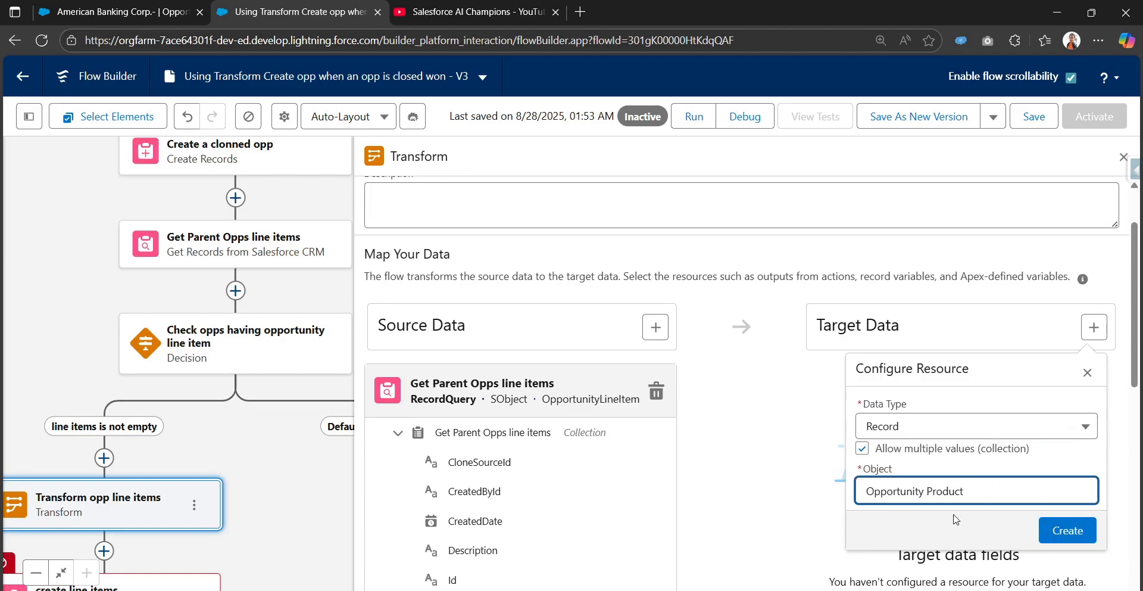
left_click(1066, 530)
Compare the source and target line item field lists to decide which fields need mapping.
scroll(892, 476, "down", 3)
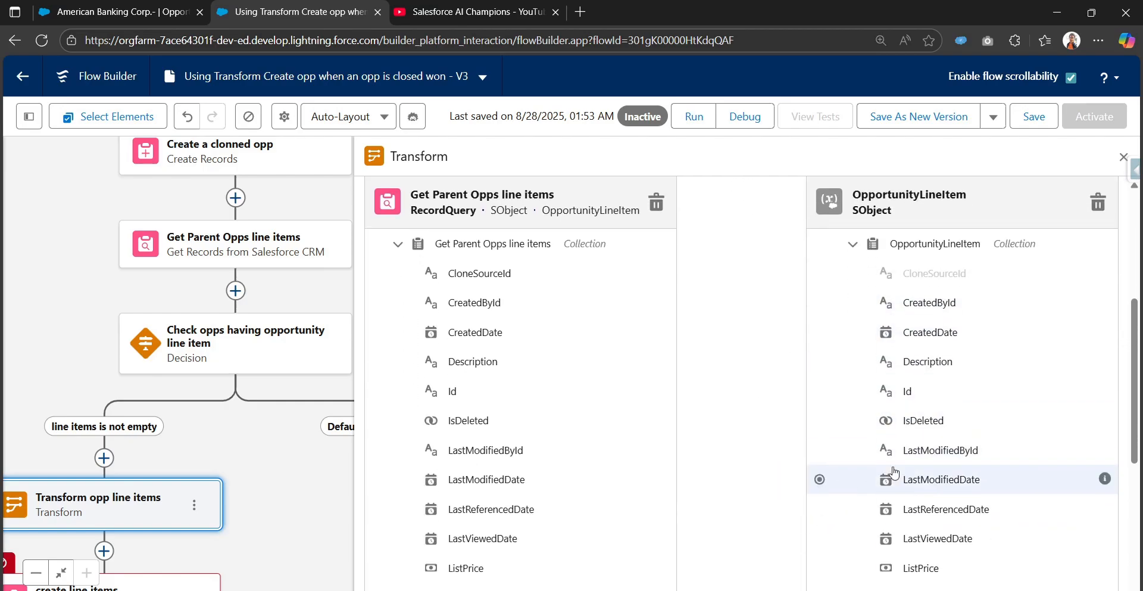
scroll(895, 472, "down", 5)
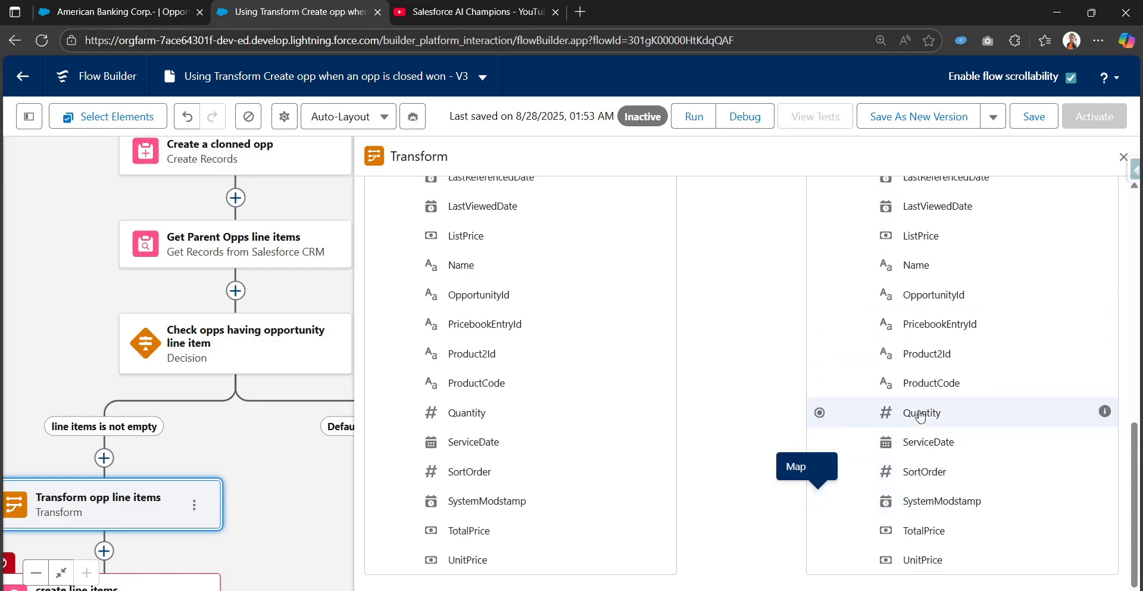
scroll(920, 415, "up", 7)
scroll(882, 547, "down", 1)
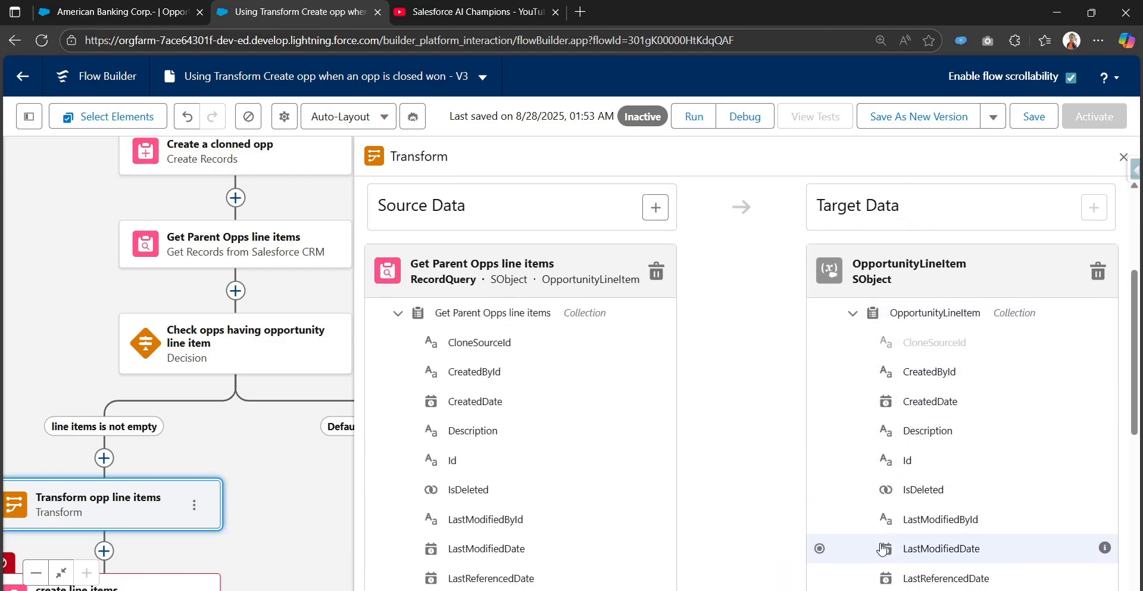
scroll(883, 548, "down", 6)
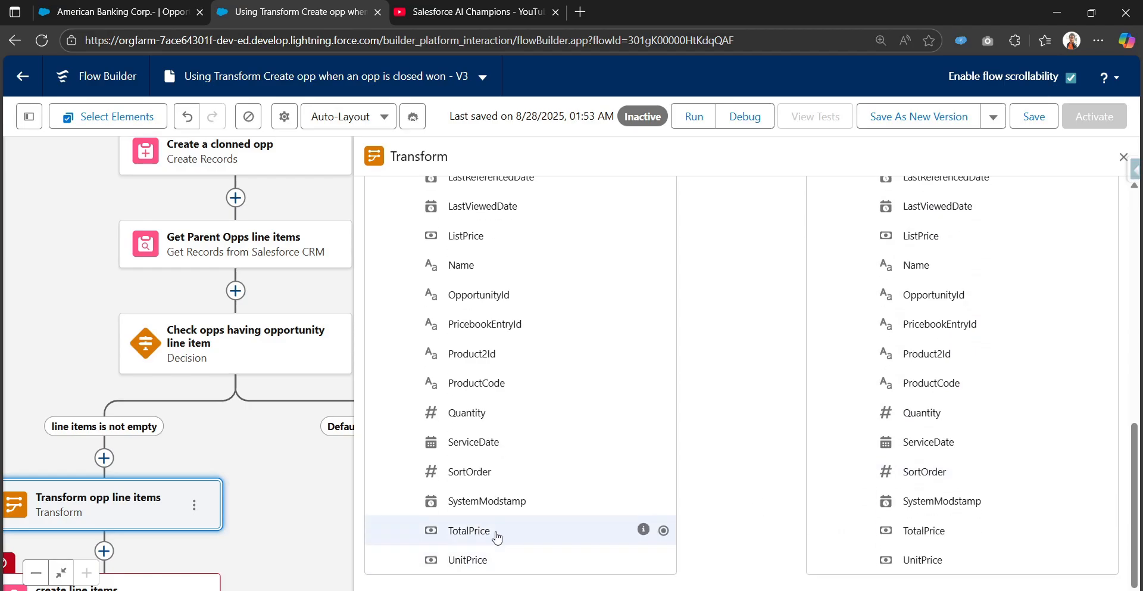
mouse_move(643, 504)
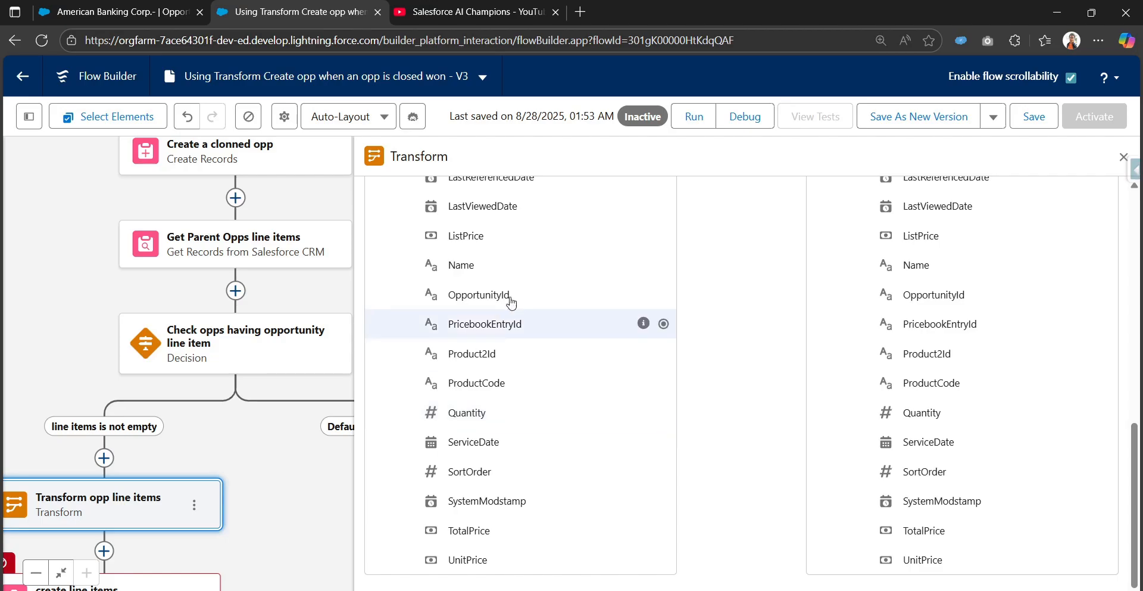
scroll(520, 357, "up", 3)
scroll(633, 501, "up", 2)
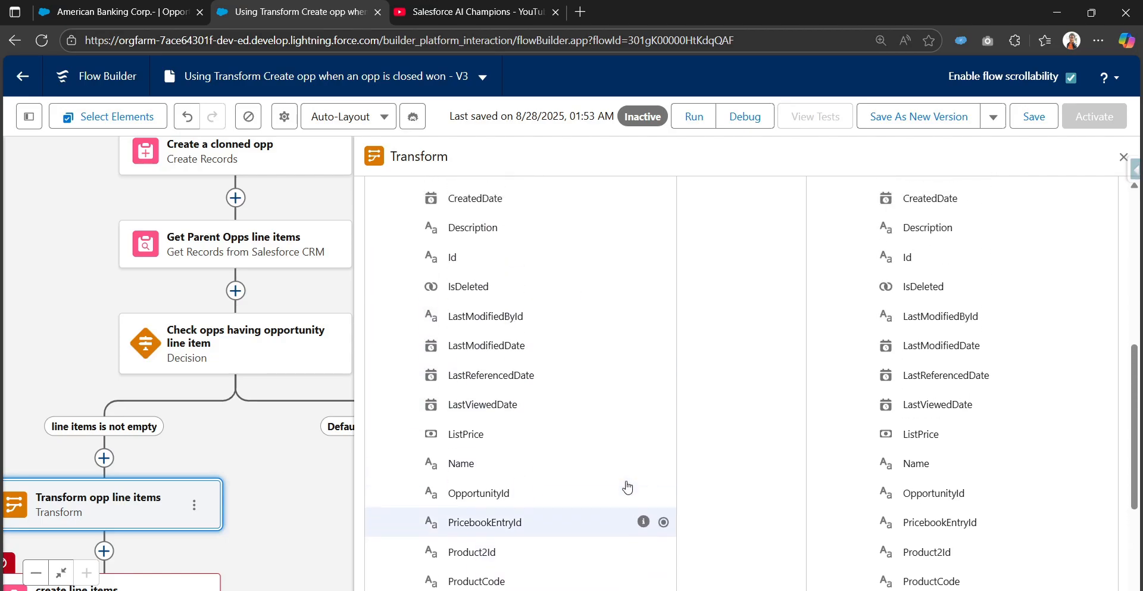
scroll(574, 487, "down", 5)
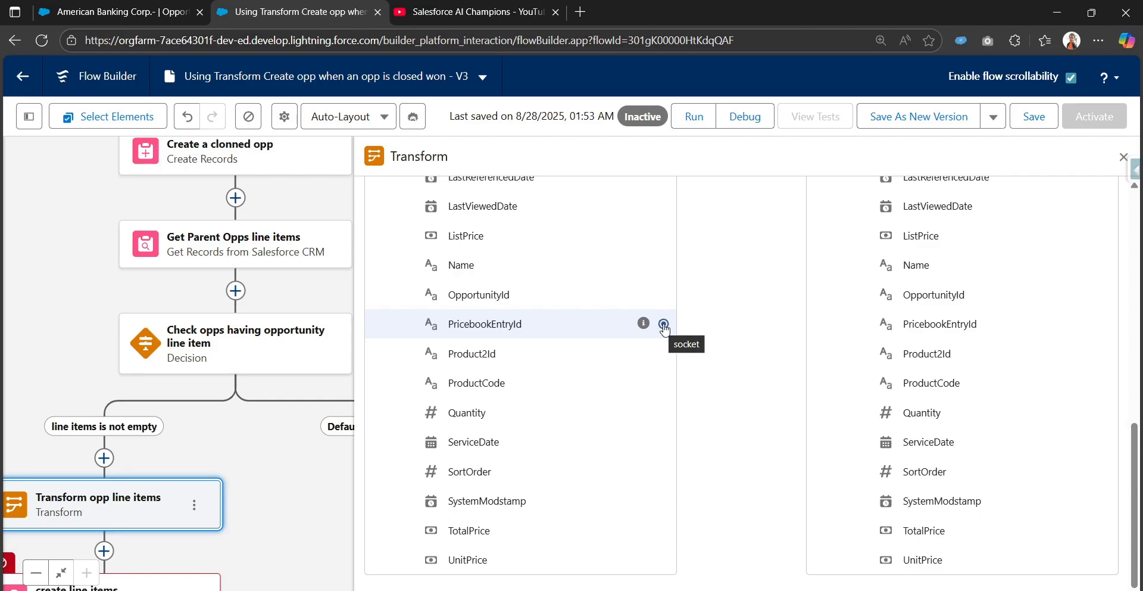
Map the source PricebookEntryId and Quantity fields to the matching OpportunityLineItem target fields.
left_click_drag(663, 324, 820, 324)
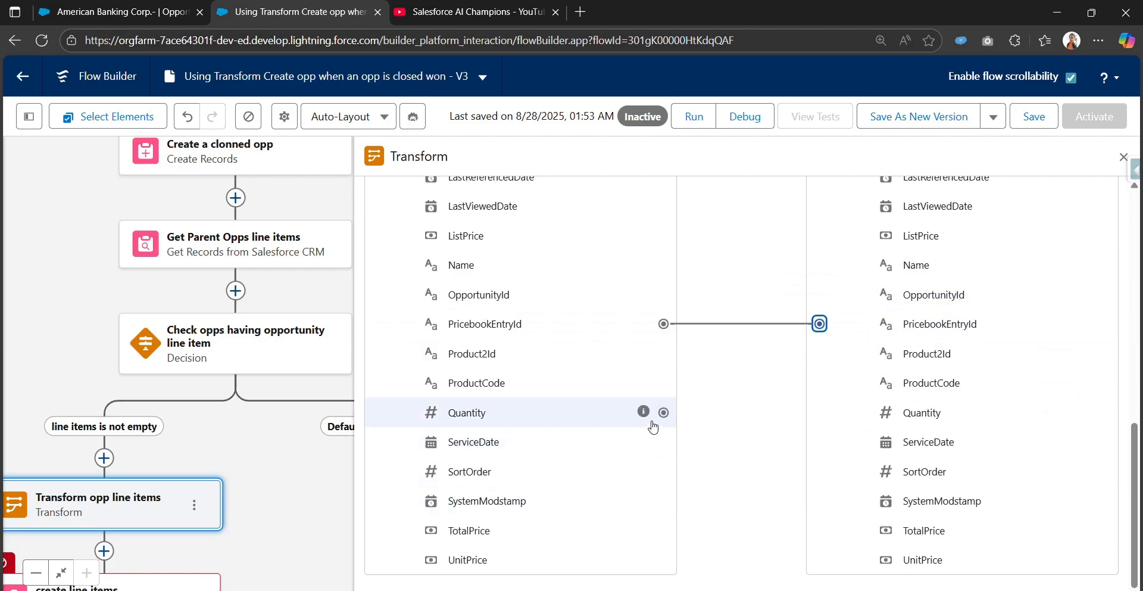
left_click(663, 414)
left_click(820, 412)
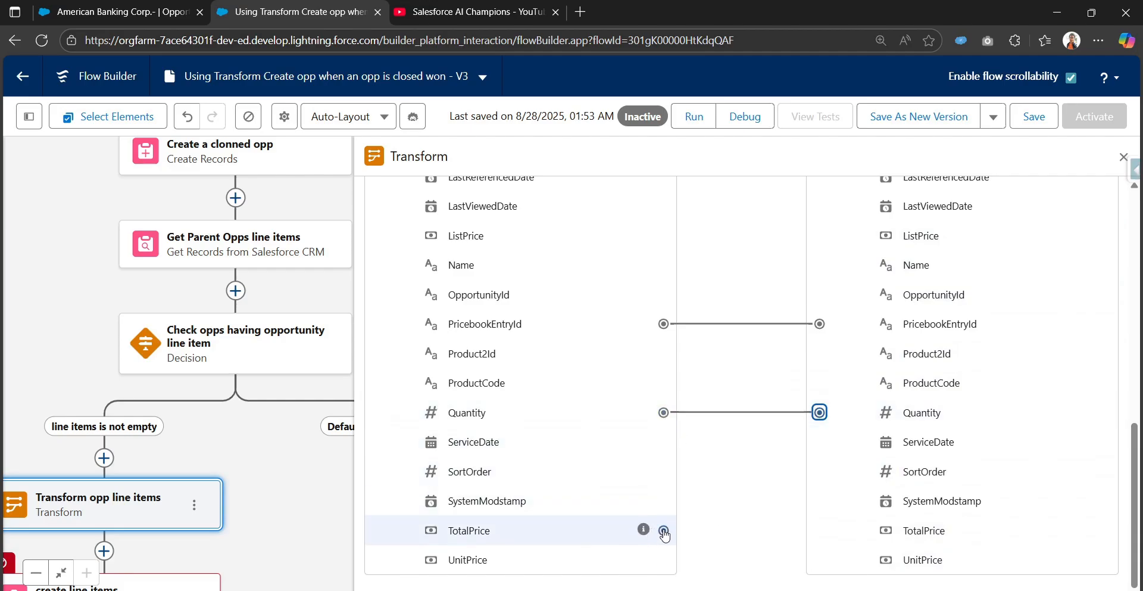
Try mapping the source TotalPrice field to the target TotalPrice field, and delete that mapping.
left_click(664, 530)
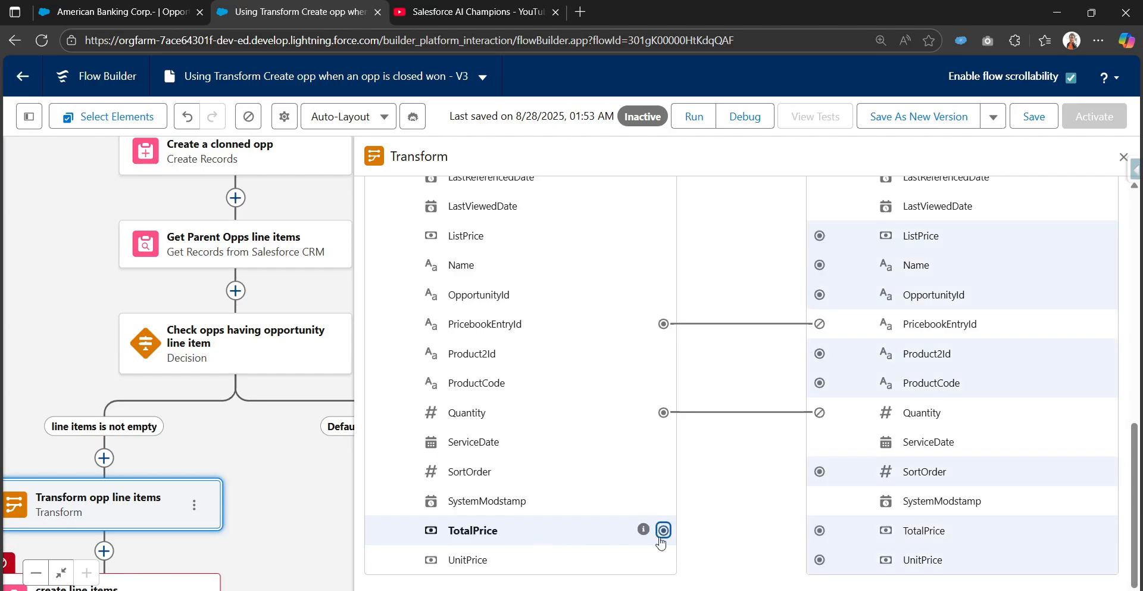
left_click(819, 530)
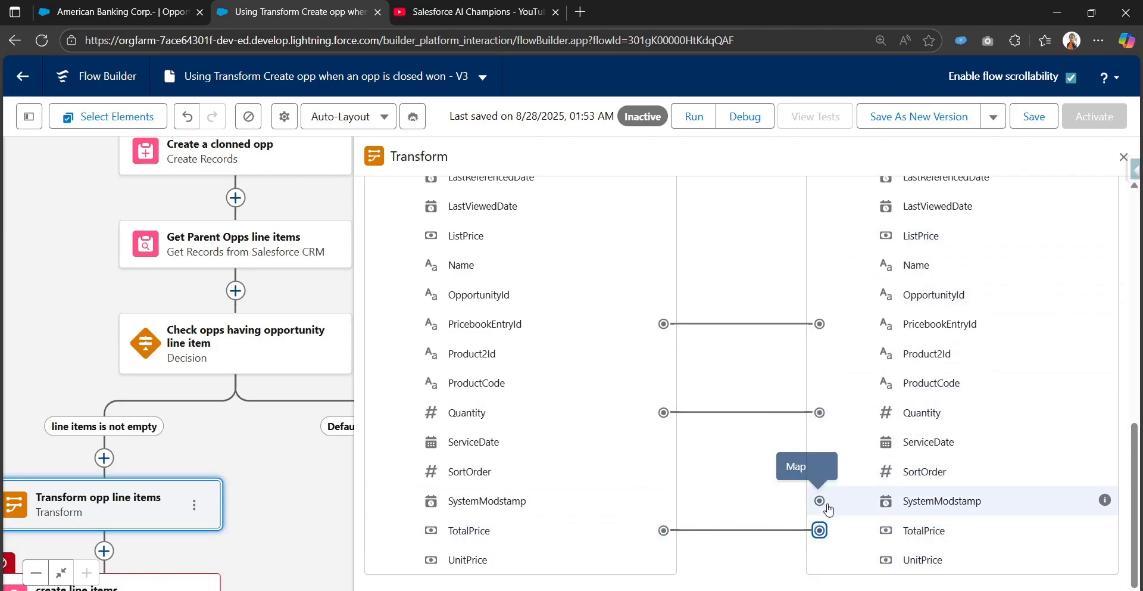
left_click(851, 533)
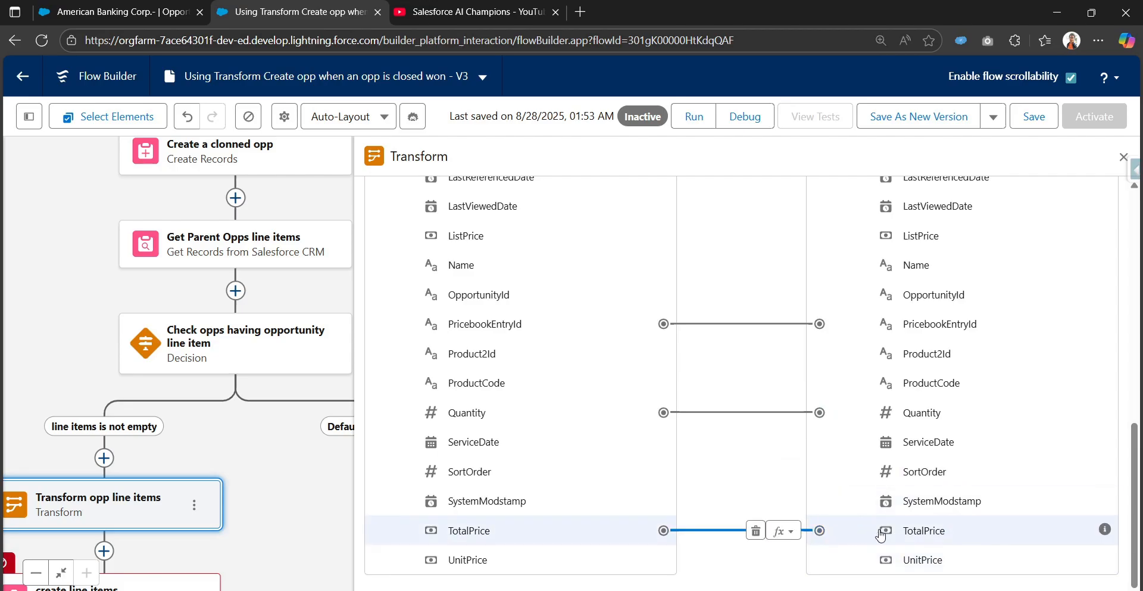
left_click(756, 531)
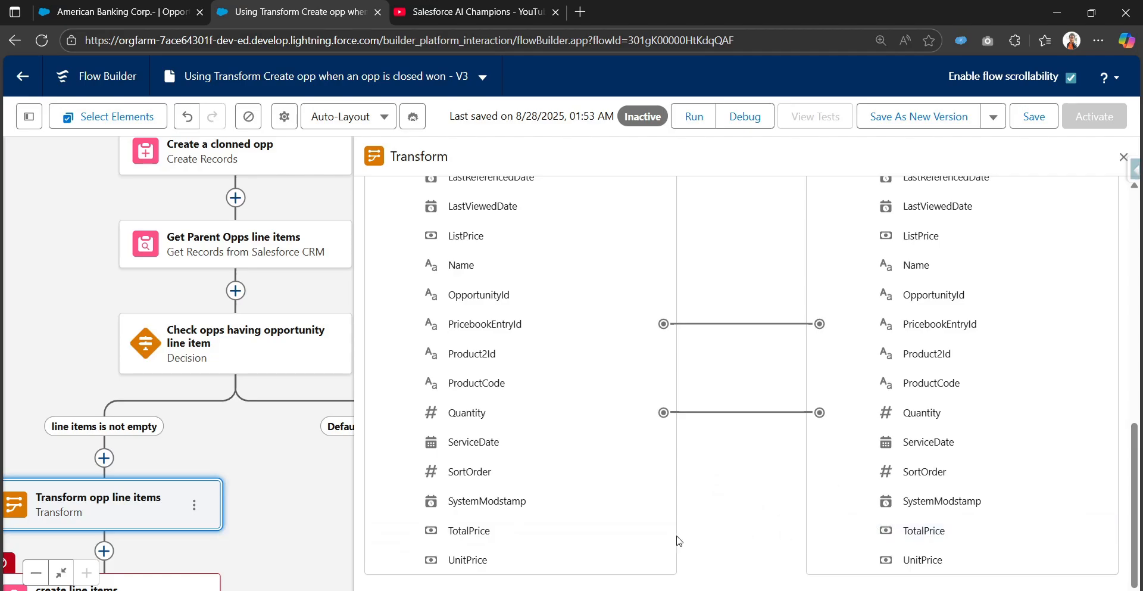
Map the source TotalPrice field of Get Parent Opps line items to the target OpportunityLineItem TotalPrice field.
left_click_drag(660, 534, 821, 534)
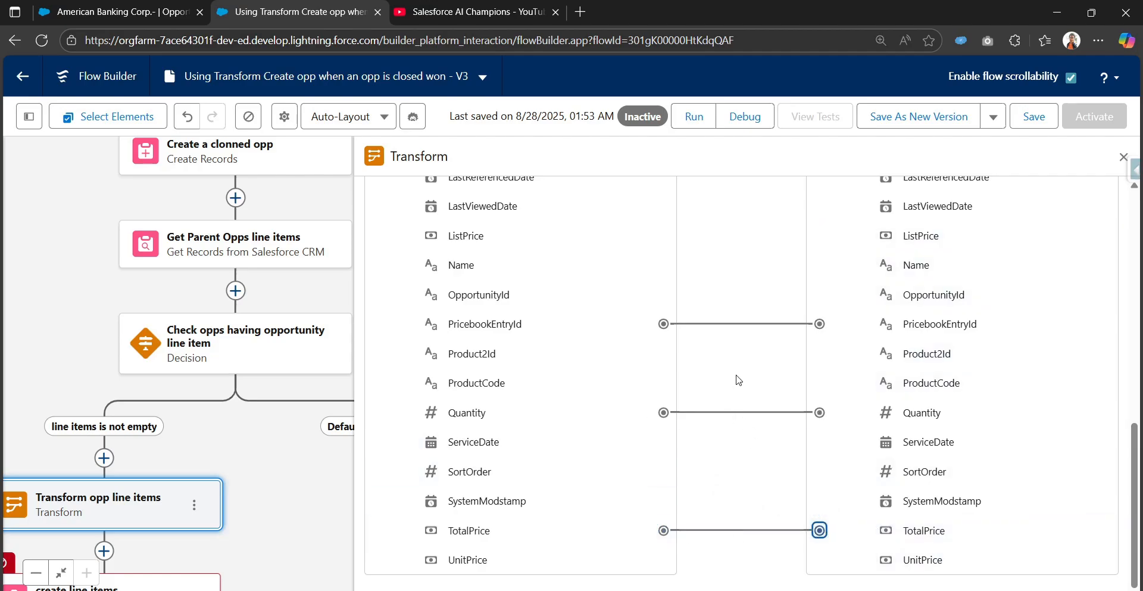
scroll(750, 378, "up", 6)
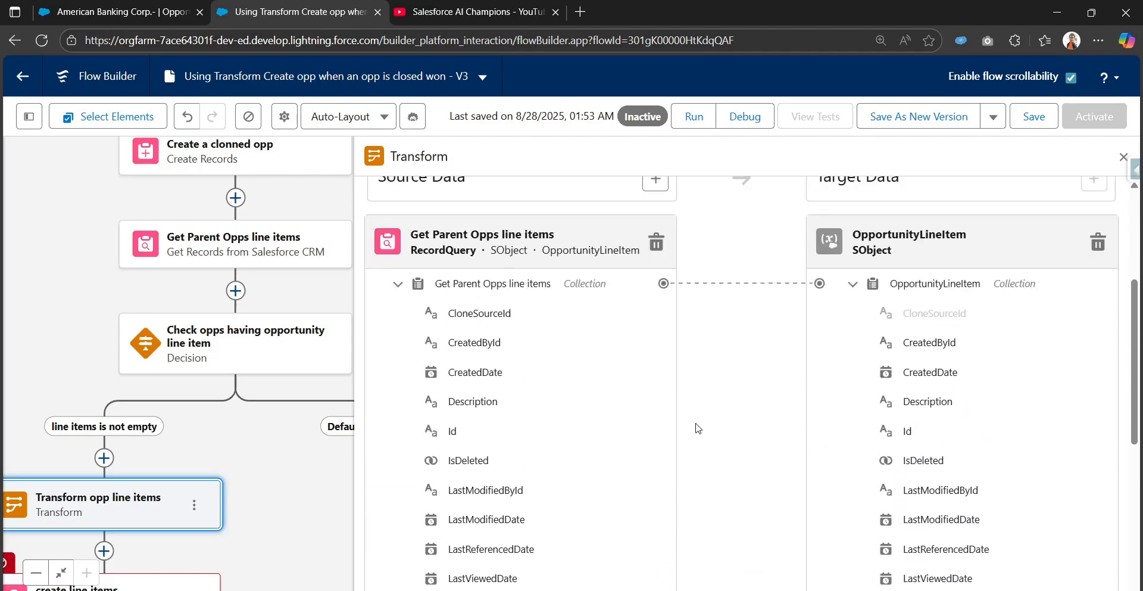
scroll(698, 428, "down", 6)
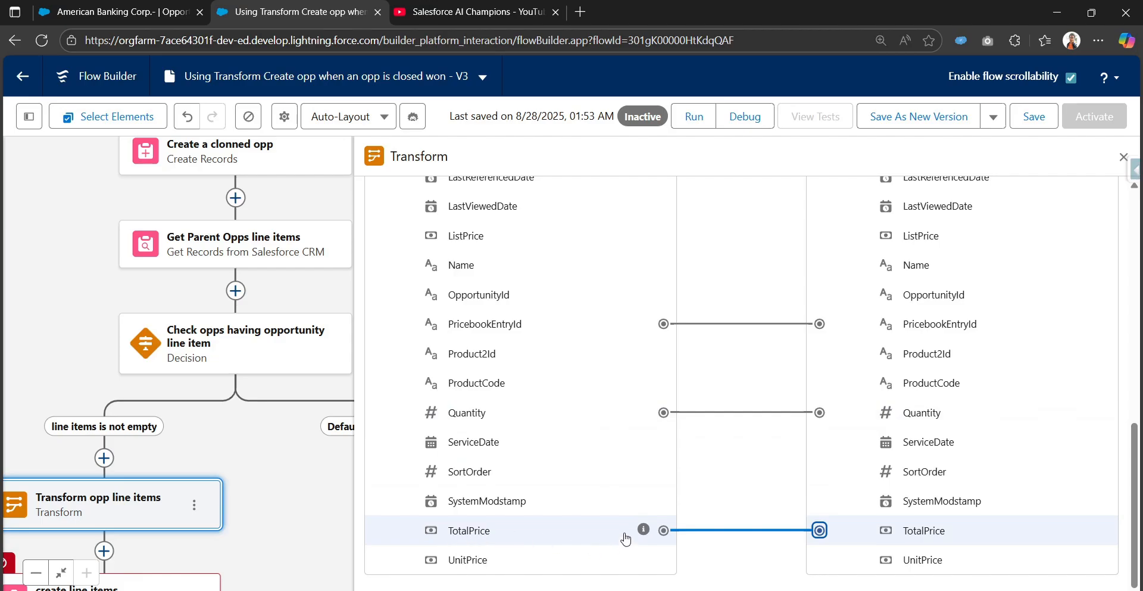
Examine the source and target line item fields to decide where the target OpportunityId value should come from.
scroll(607, 450, "up", 3)
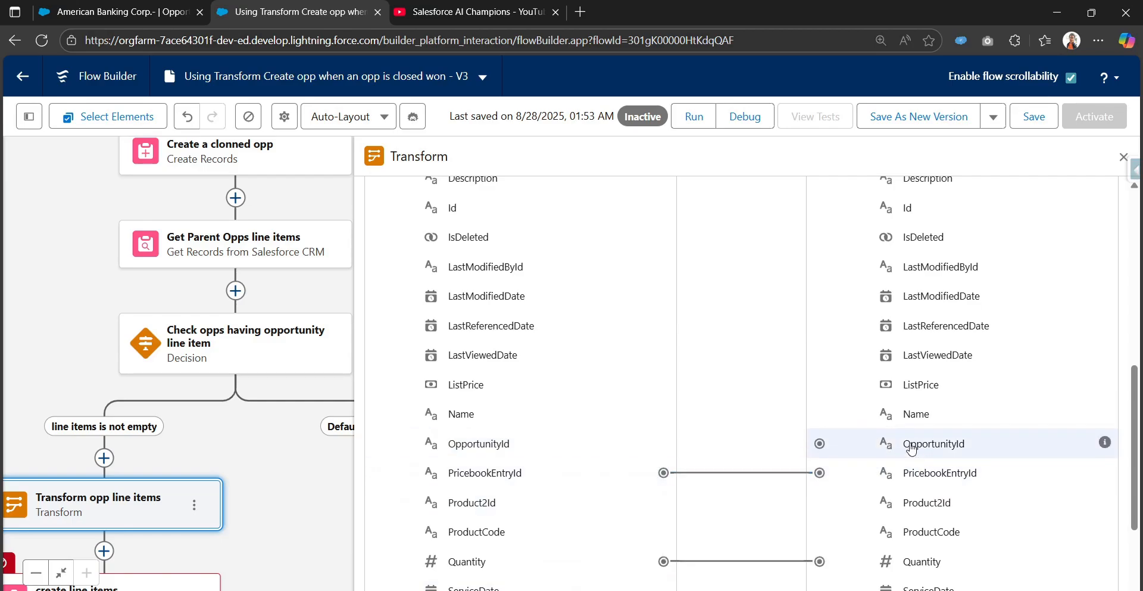
scroll(911, 448, "up", 3)
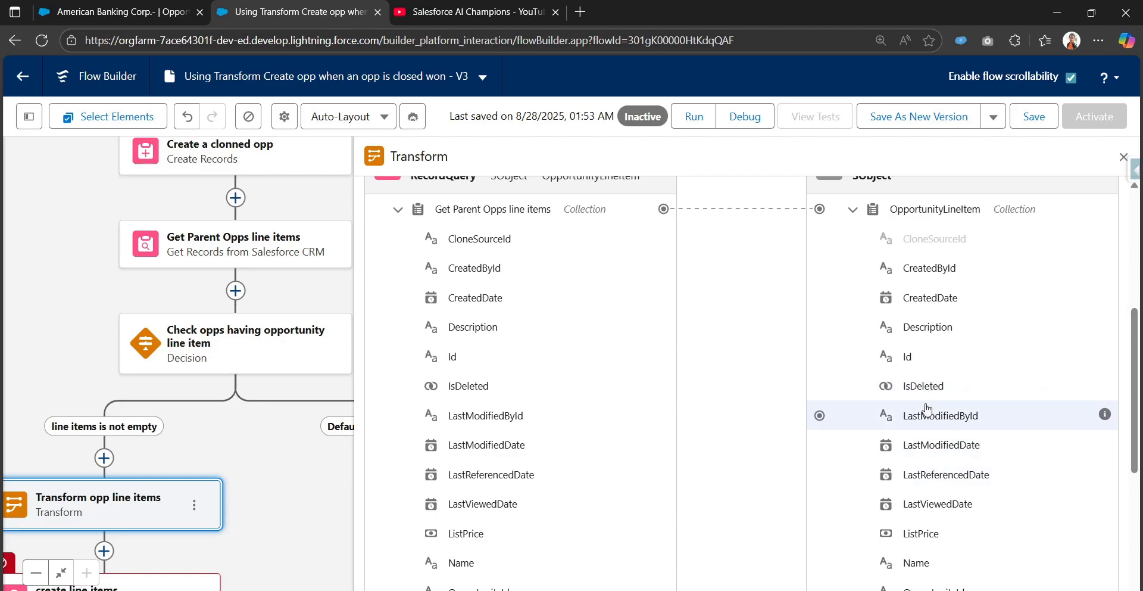
scroll(926, 440, "up", 2)
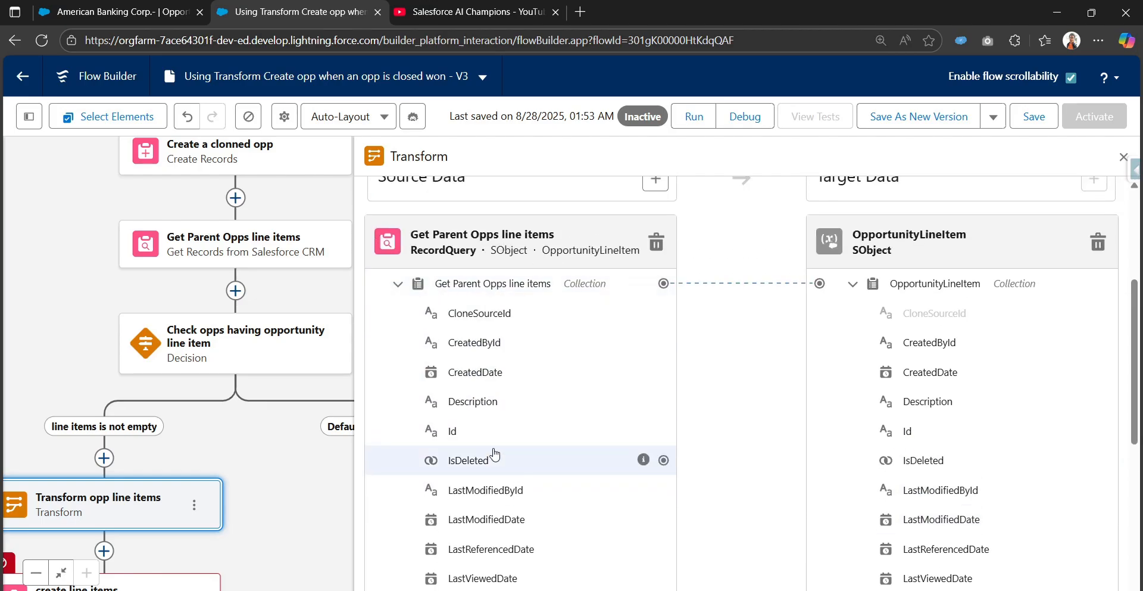
scroll(483, 455, "down", 2)
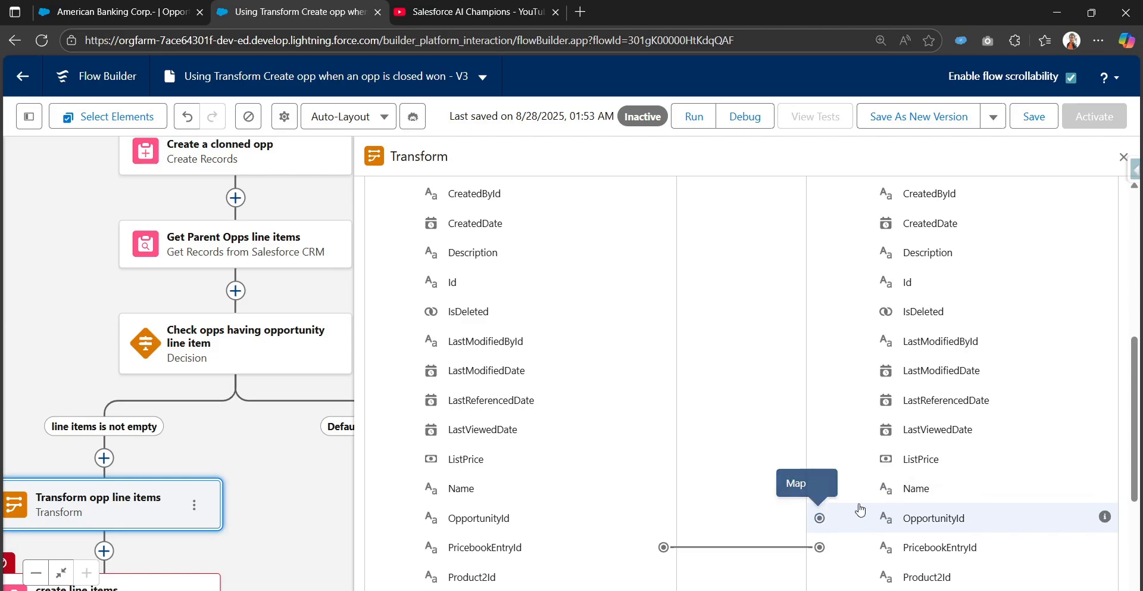
scroll(944, 326, "up", 1)
scroll(970, 579, "down", 2)
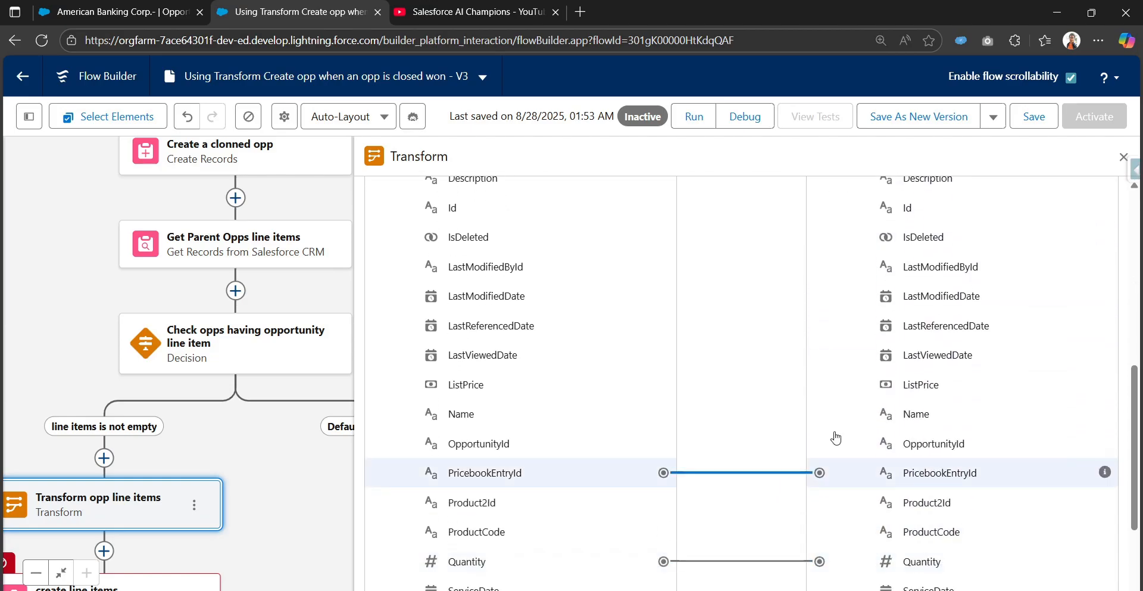
scroll(816, 498, "up", 2)
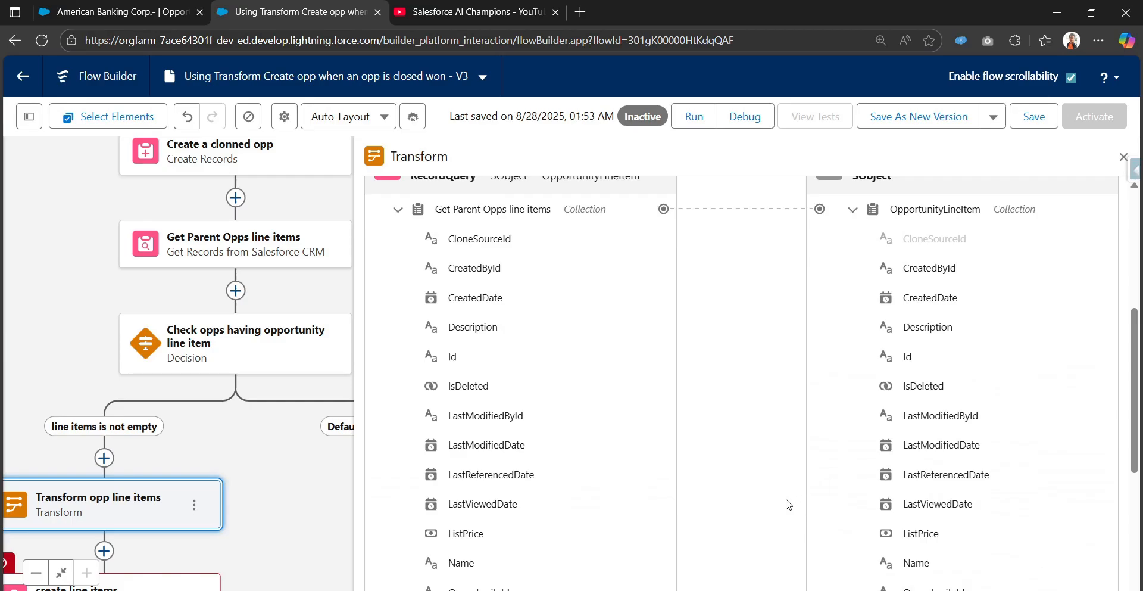
left_click_drag(788, 518, 444, 470)
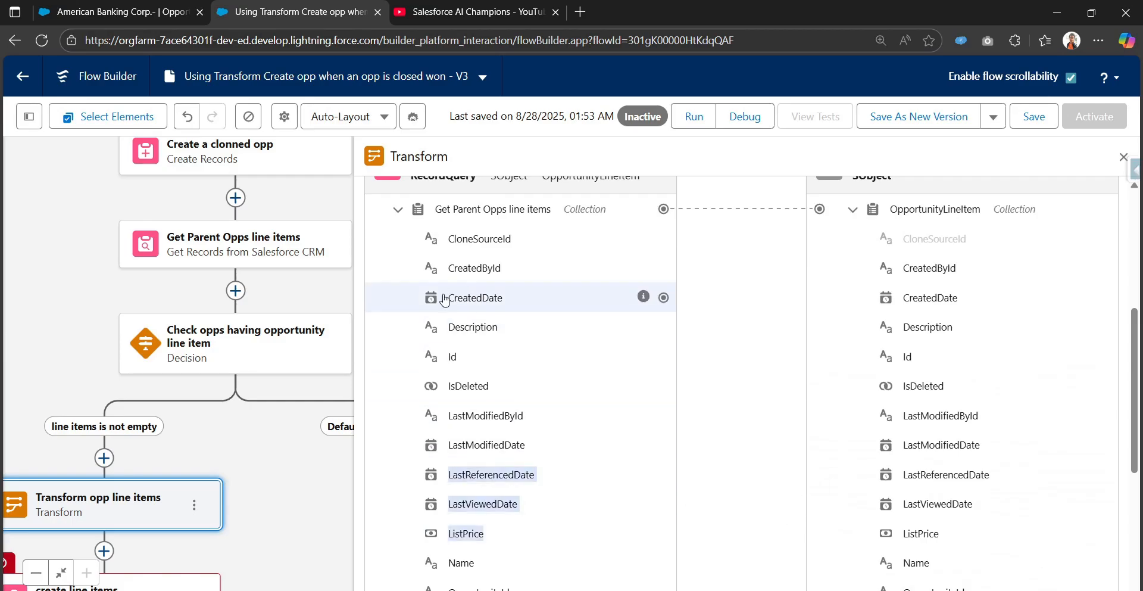
Collapse the Get Parent Opps line items source and add OpportunityId from Create_a_clonned_opp as a second source data resource.
scroll(407, 277, "up", 1)
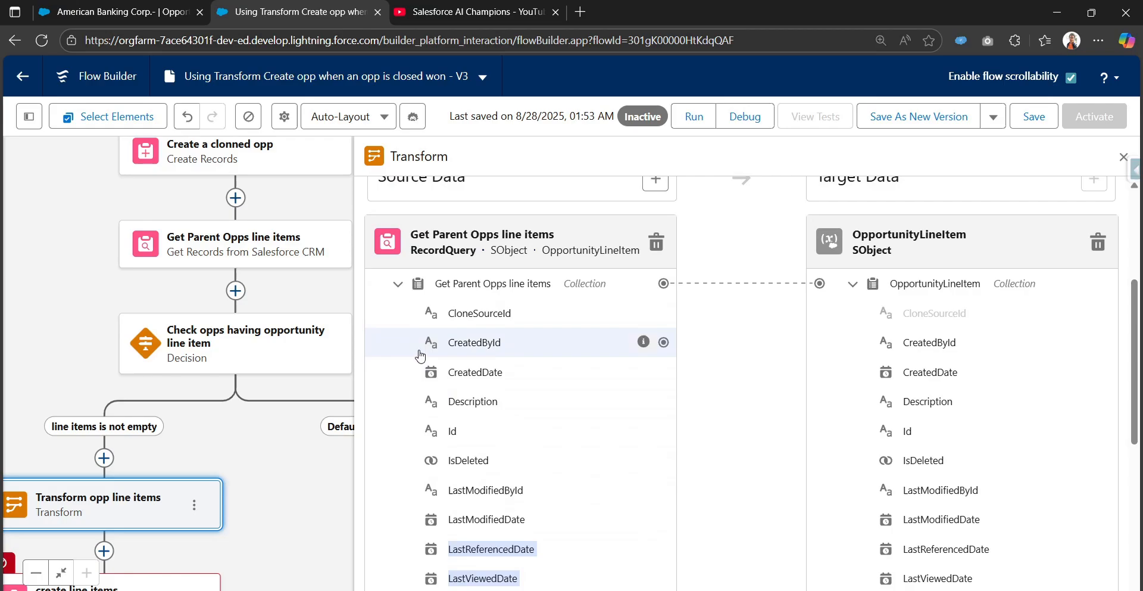
left_click(397, 283)
left_click_drag(185, 283, 146, 342)
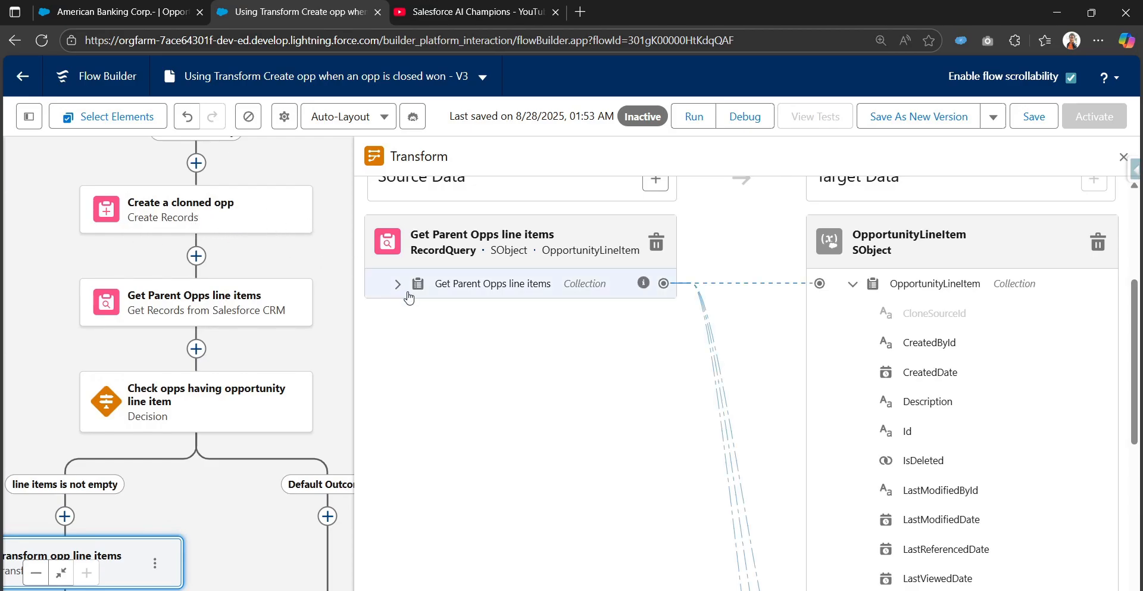
scroll(597, 371, "up", 1)
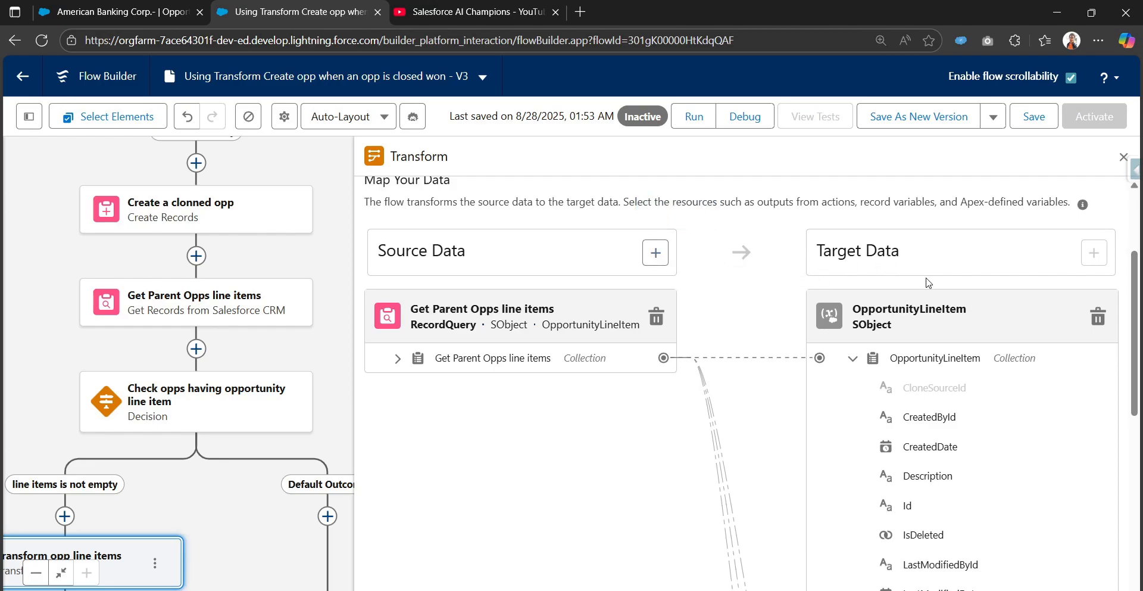
left_click(653, 254)
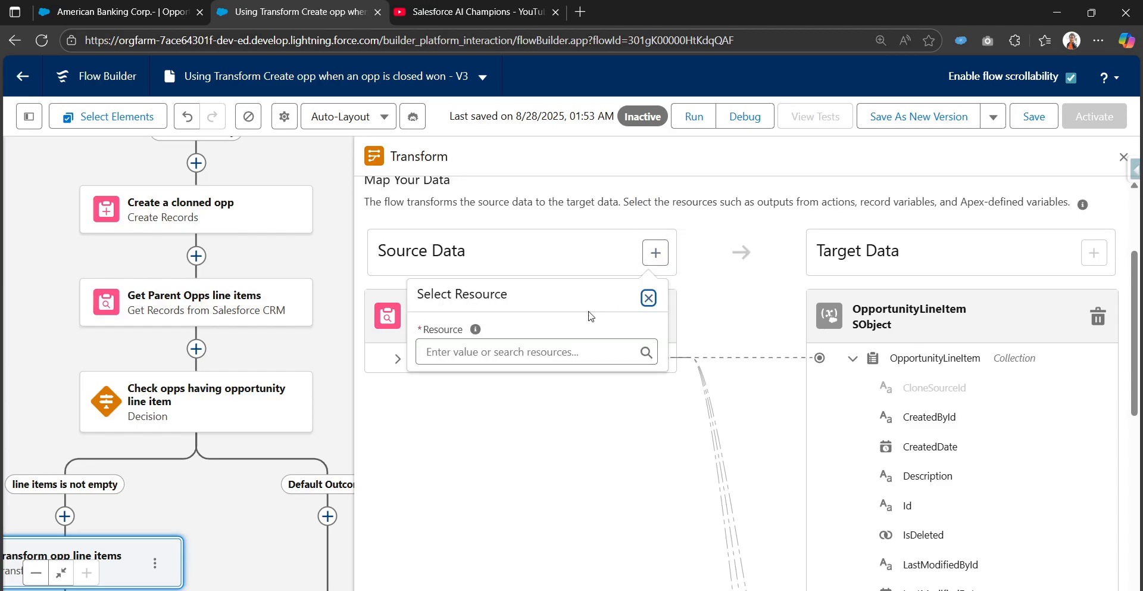
left_click(540, 352)
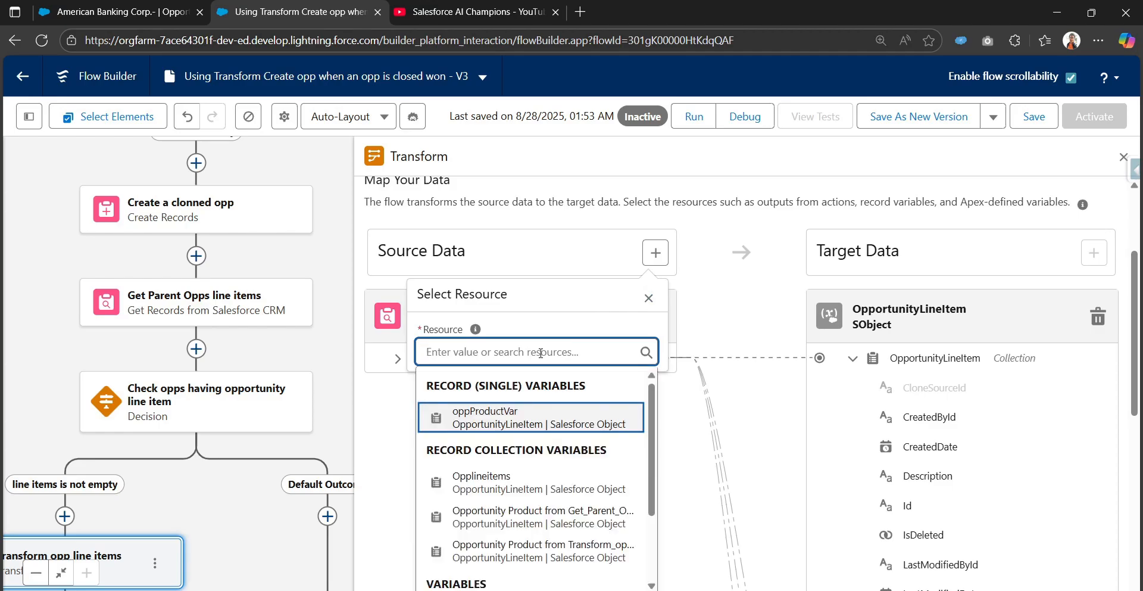
type("crea")
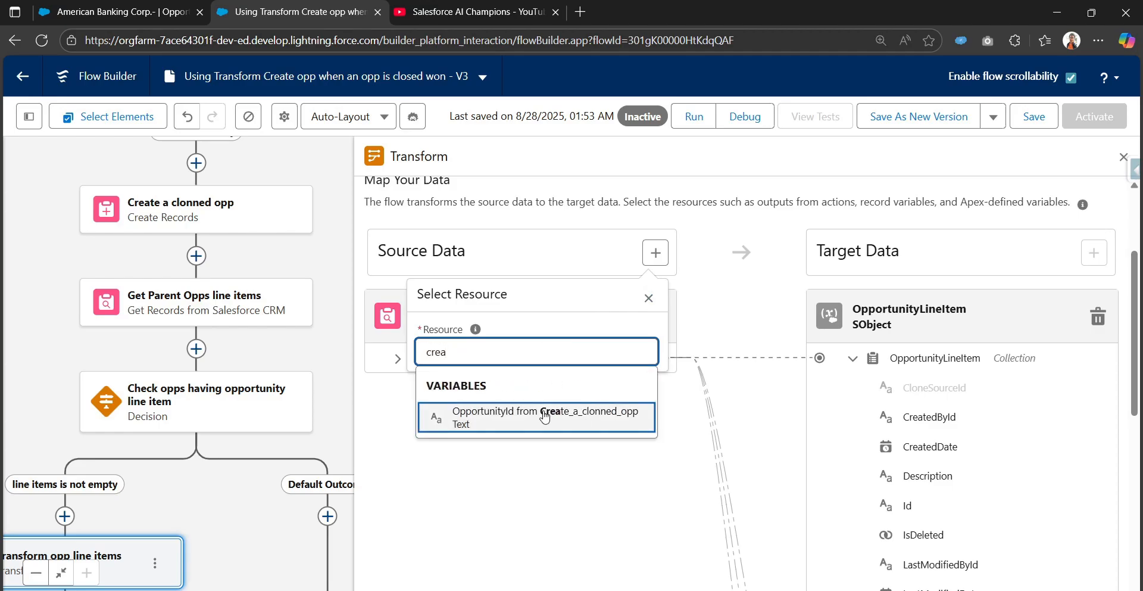
left_click(544, 417)
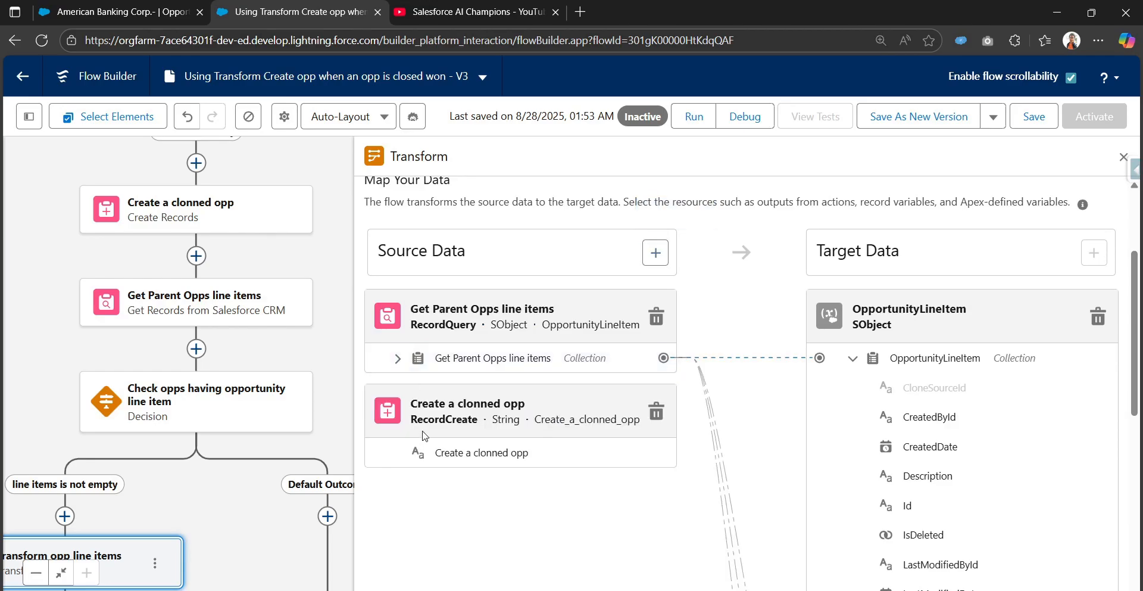
scroll(464, 476, "down", 2)
scroll(458, 333, "up", 1)
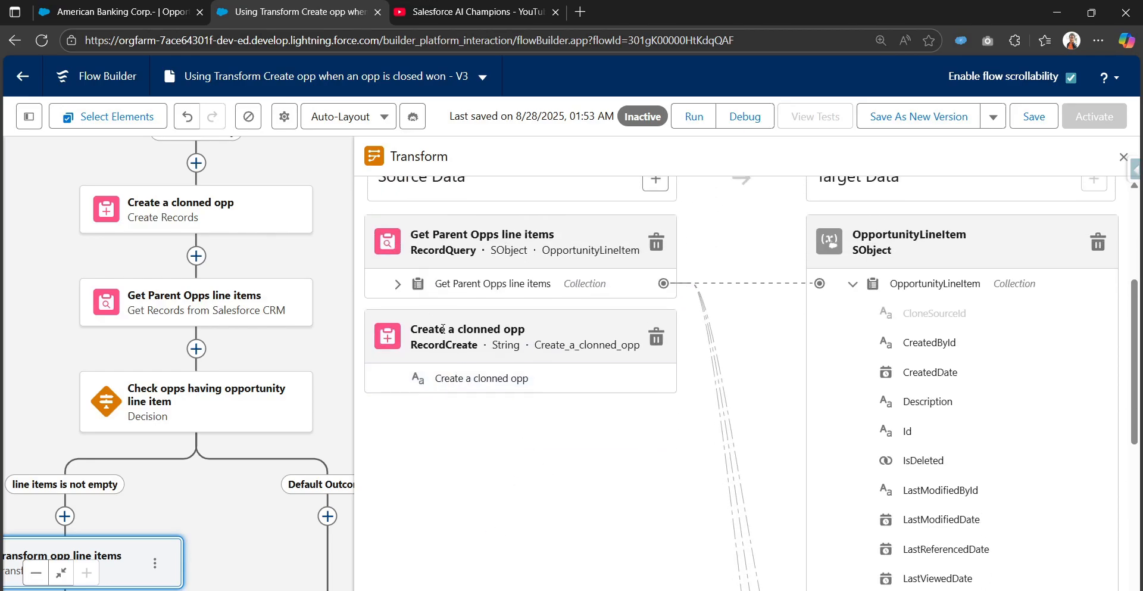
left_click(399, 284)
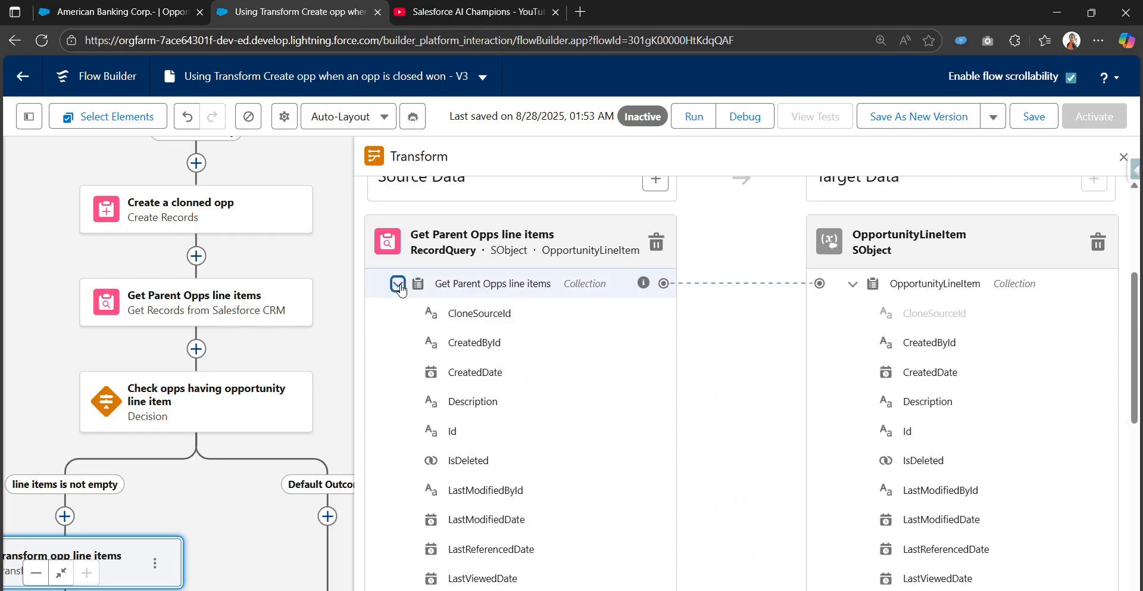
left_click(399, 286)
left_click(398, 285)
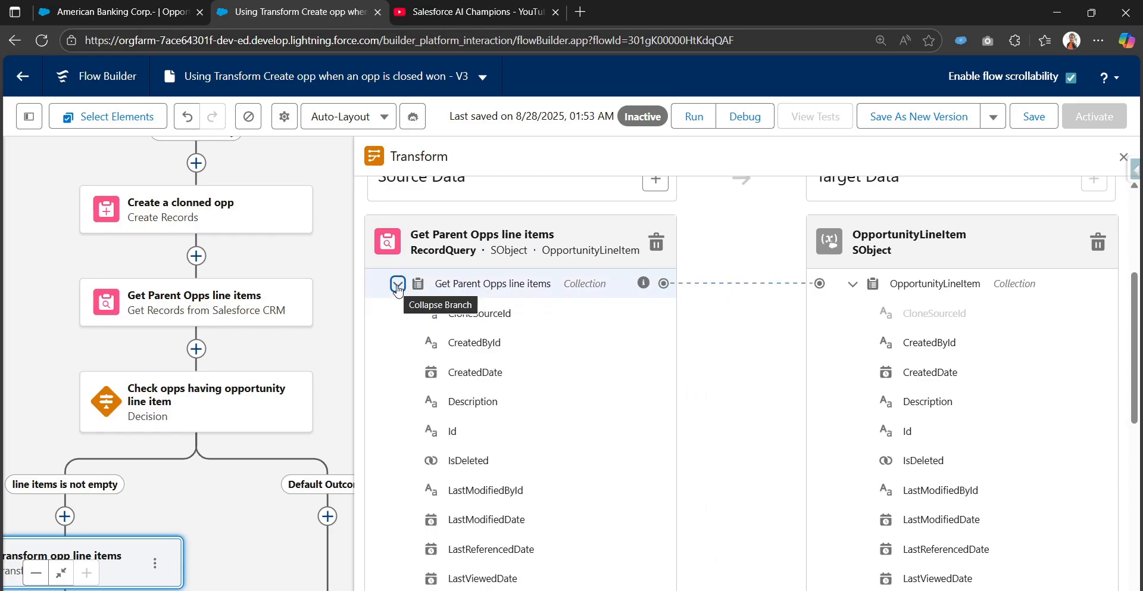
left_click(398, 285)
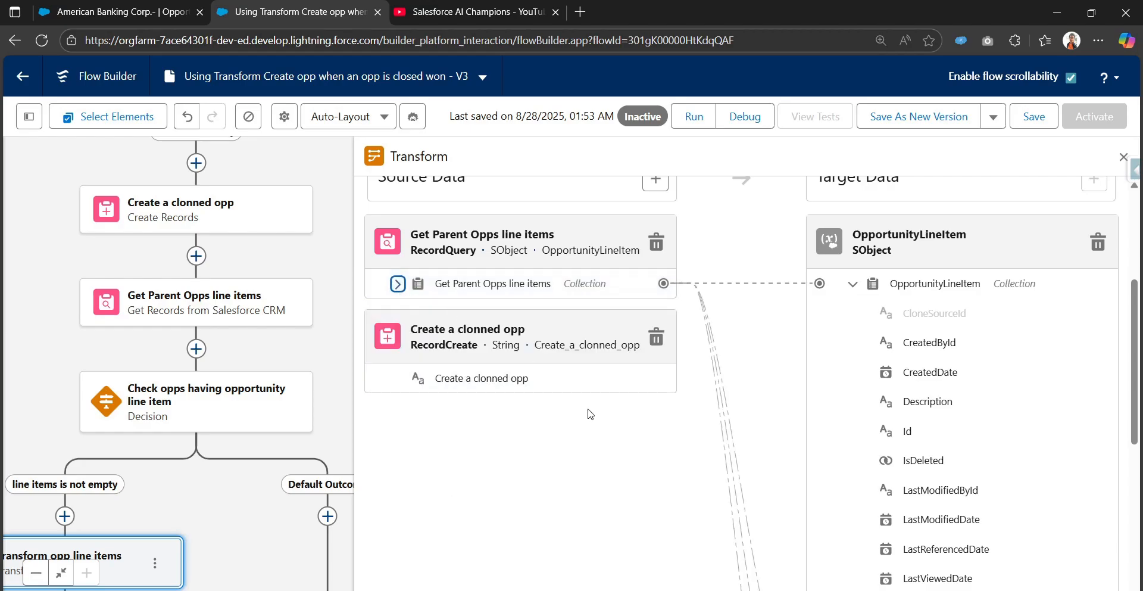
scroll(479, 385, "up", 2)
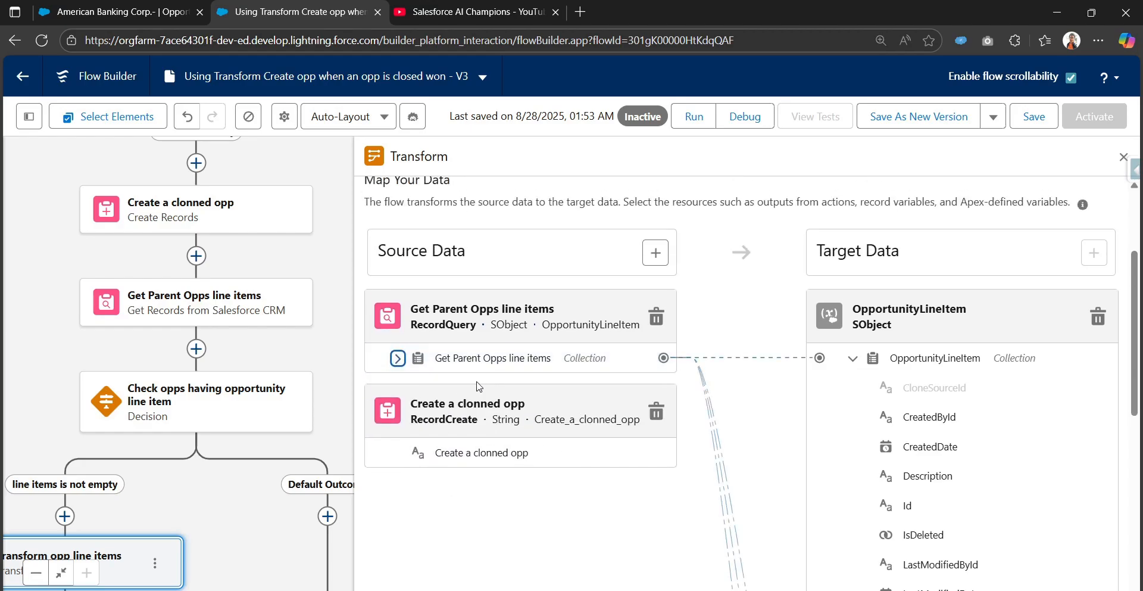
left_click(662, 255)
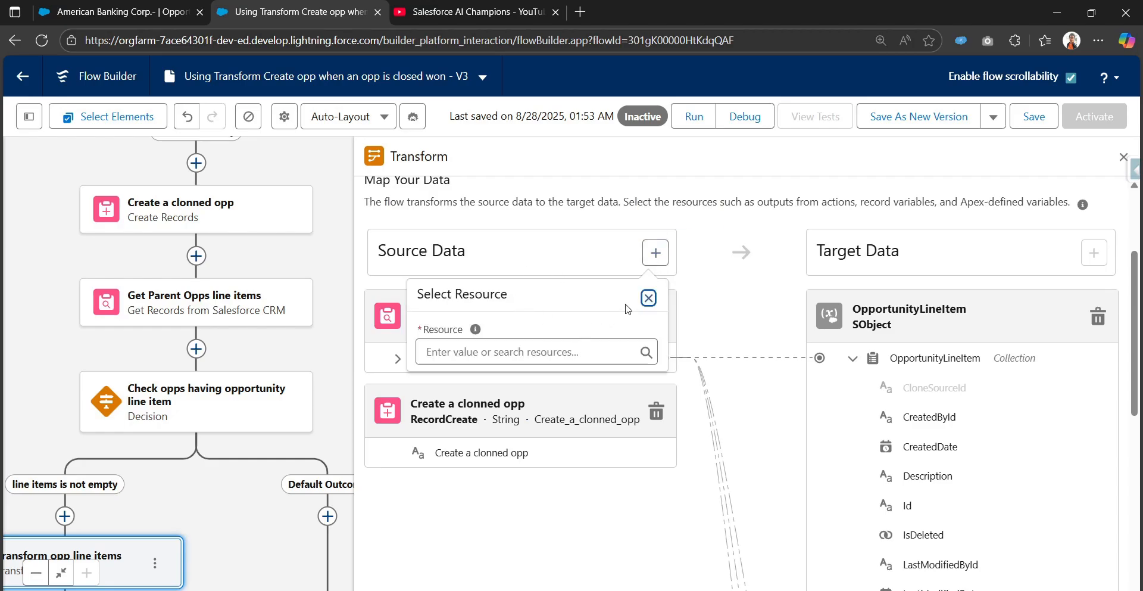
left_click(649, 298)
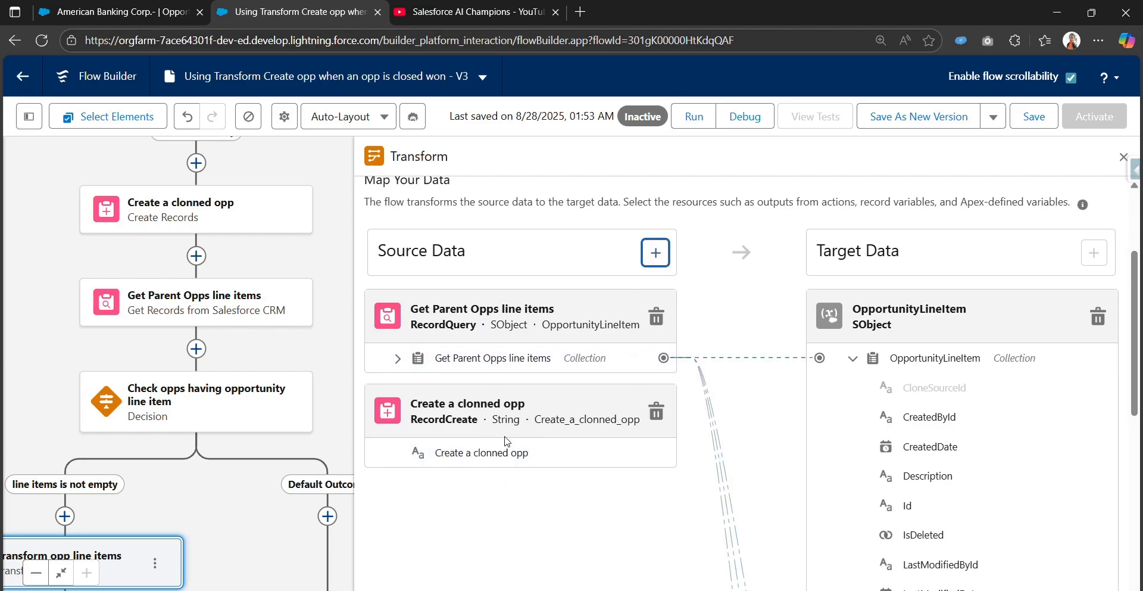
Map the Create a clonned opp source value to the OpportunityId field of the target OpportunityLineItem collection.
scroll(742, 490, "down", 1)
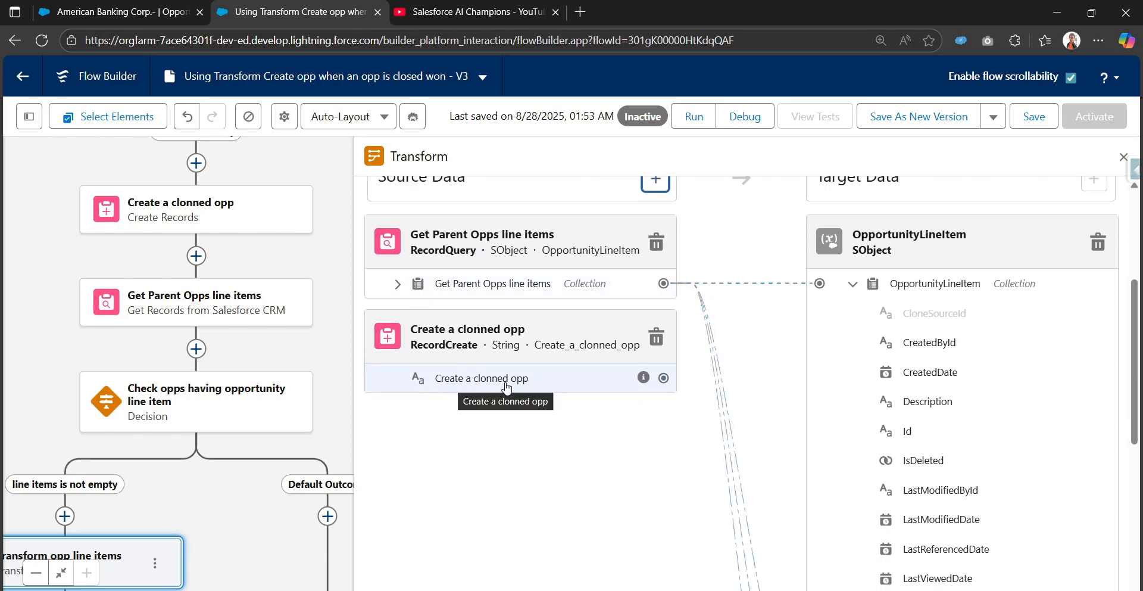
left_click(664, 379)
scroll(748, 524, "down", 2)
scroll(748, 523, "down", 2)
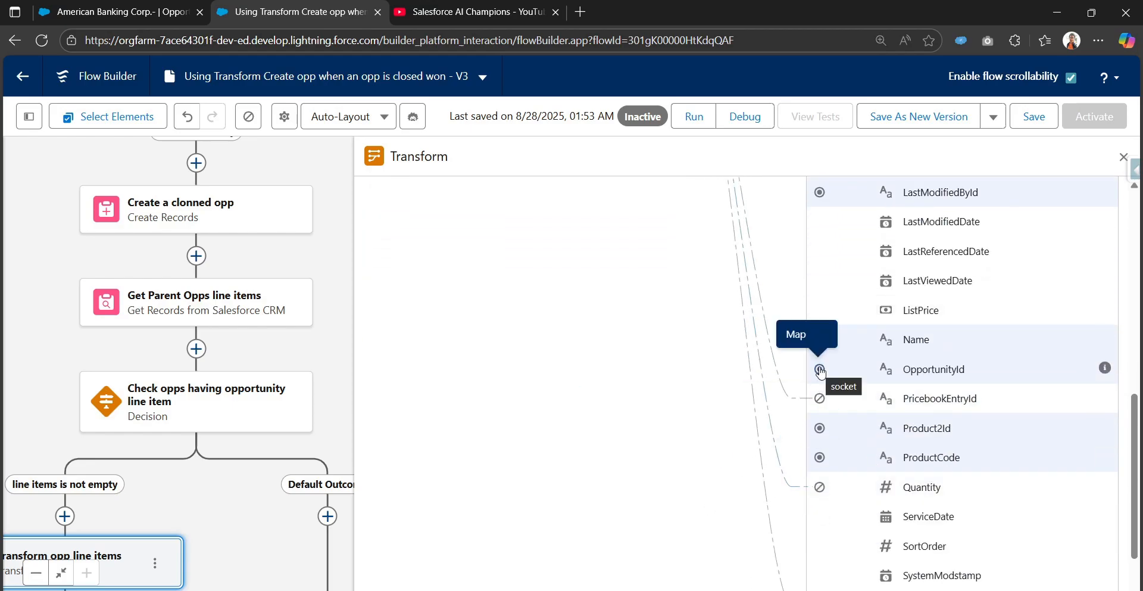
left_click(820, 370)
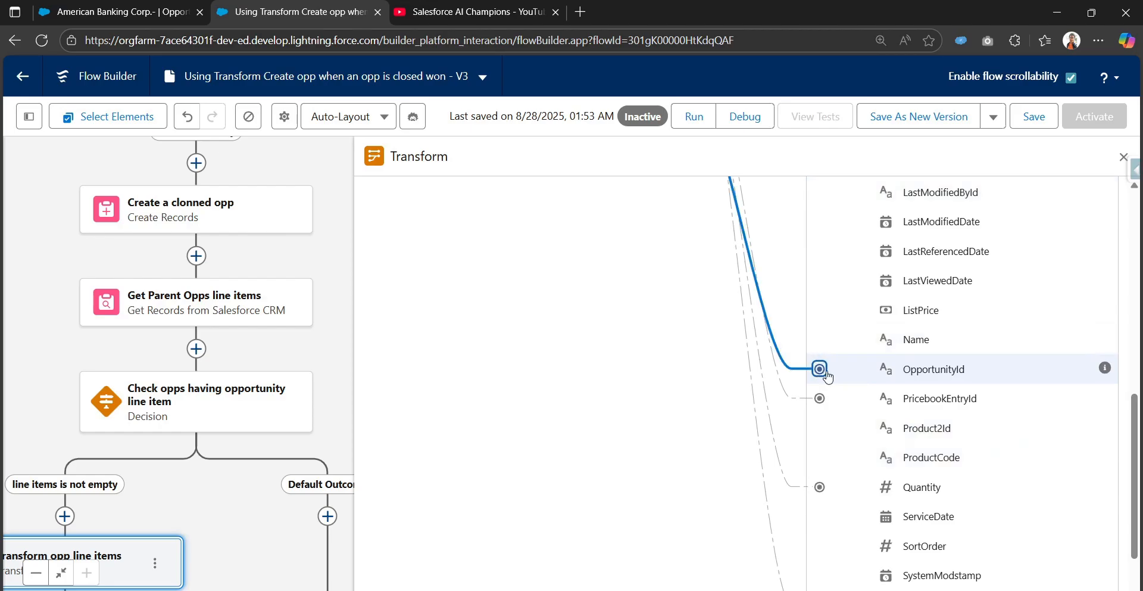
Expand the Get Parent Opps line items source and review the mappings for OpportunityId, PricebookEntryId, Quantity and TotalPrice.
scroll(726, 409, "up", 5)
scroll(965, 298, "down", 6)
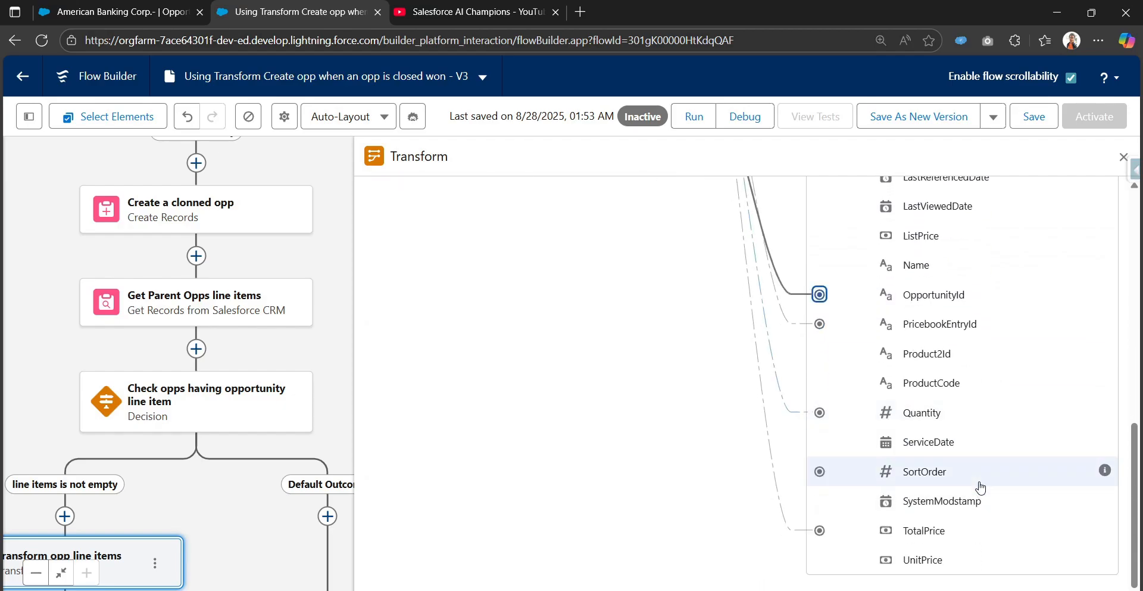
scroll(982, 476, "up", 6)
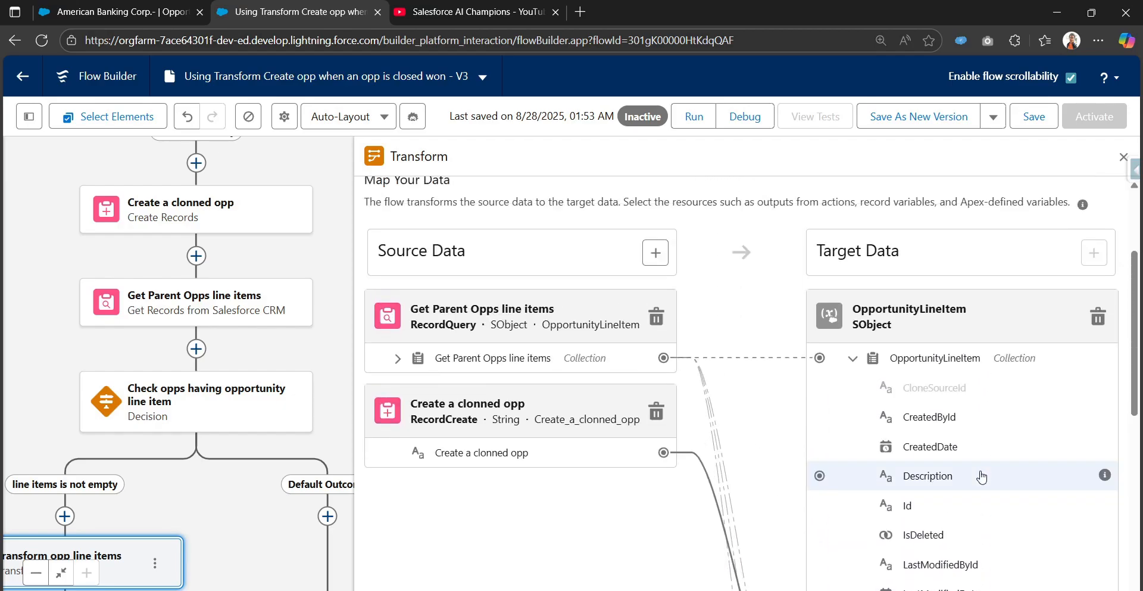
scroll(972, 473, "down", 3)
scroll(970, 481, "up", 1)
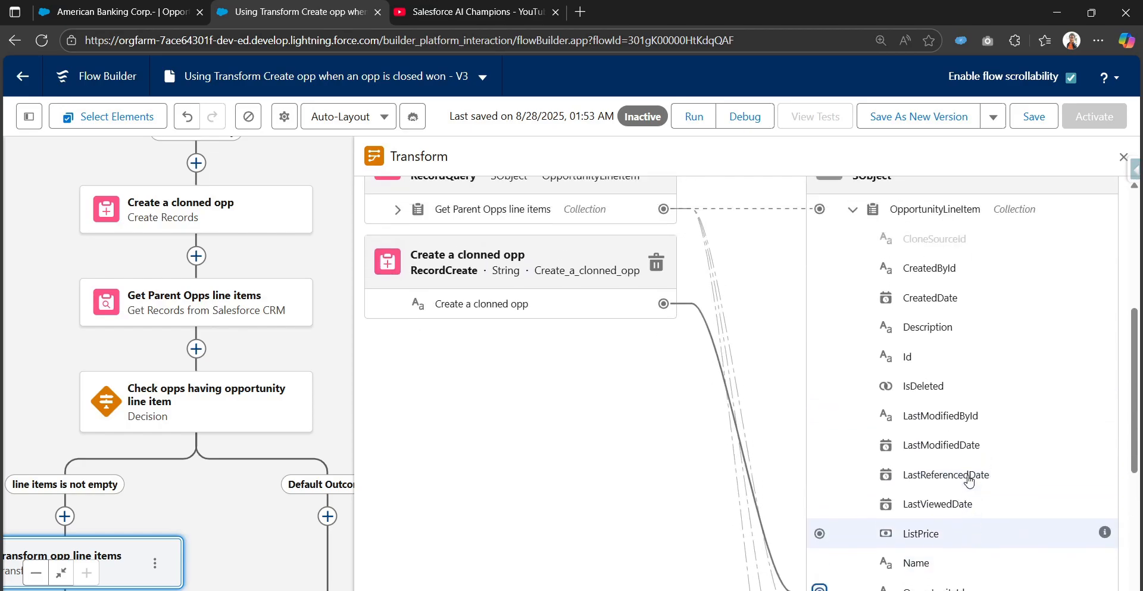
scroll(969, 479, "up", 1)
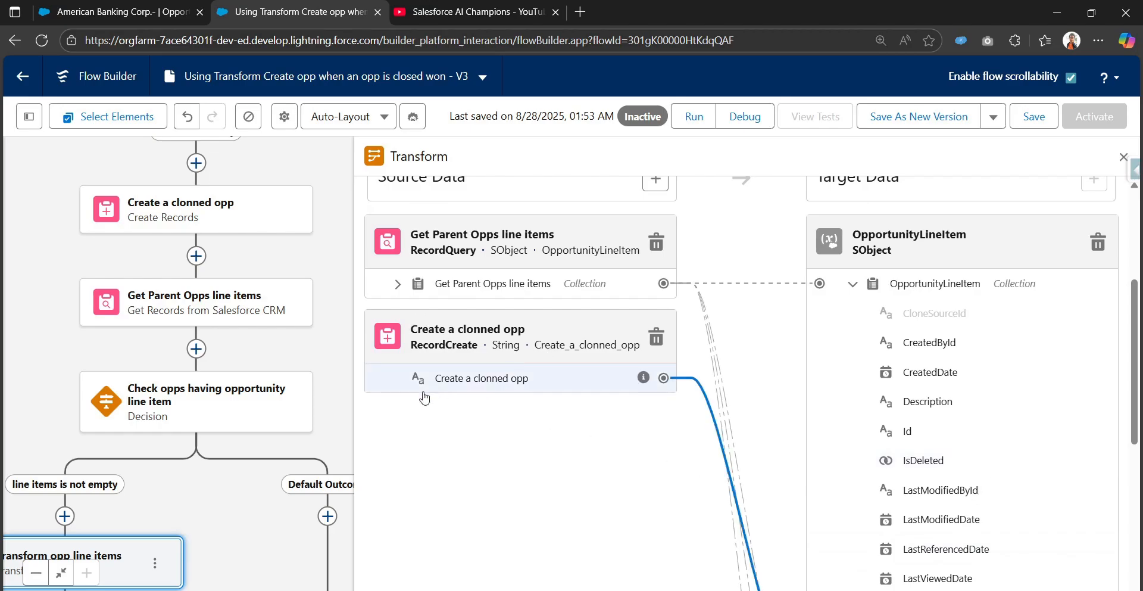
left_click(398, 285)
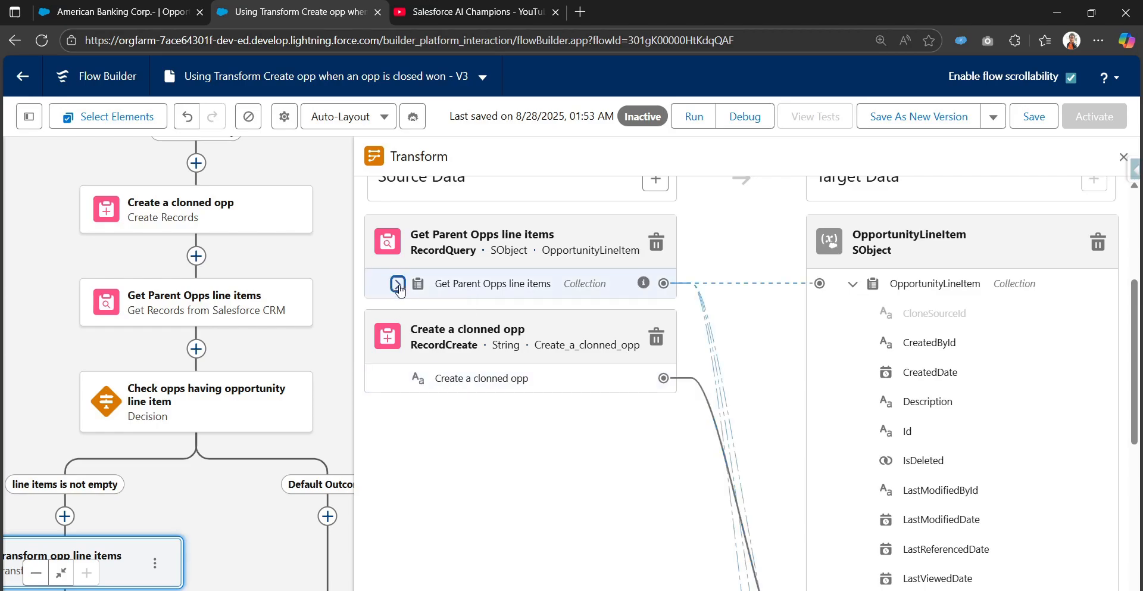
scroll(435, 365, "down", 2)
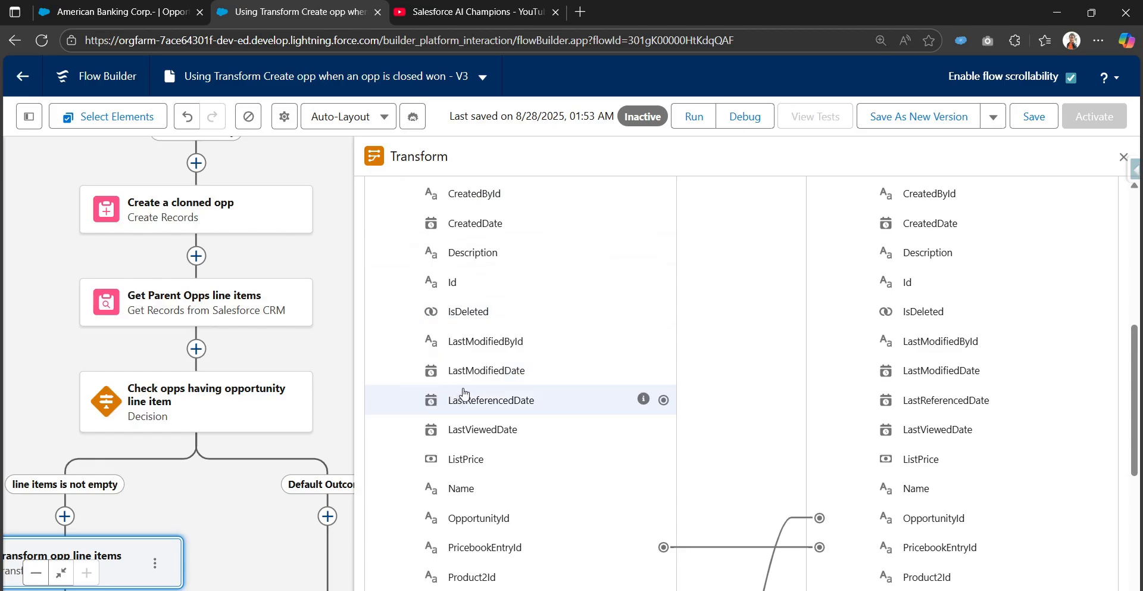
scroll(467, 393, "down", 5)
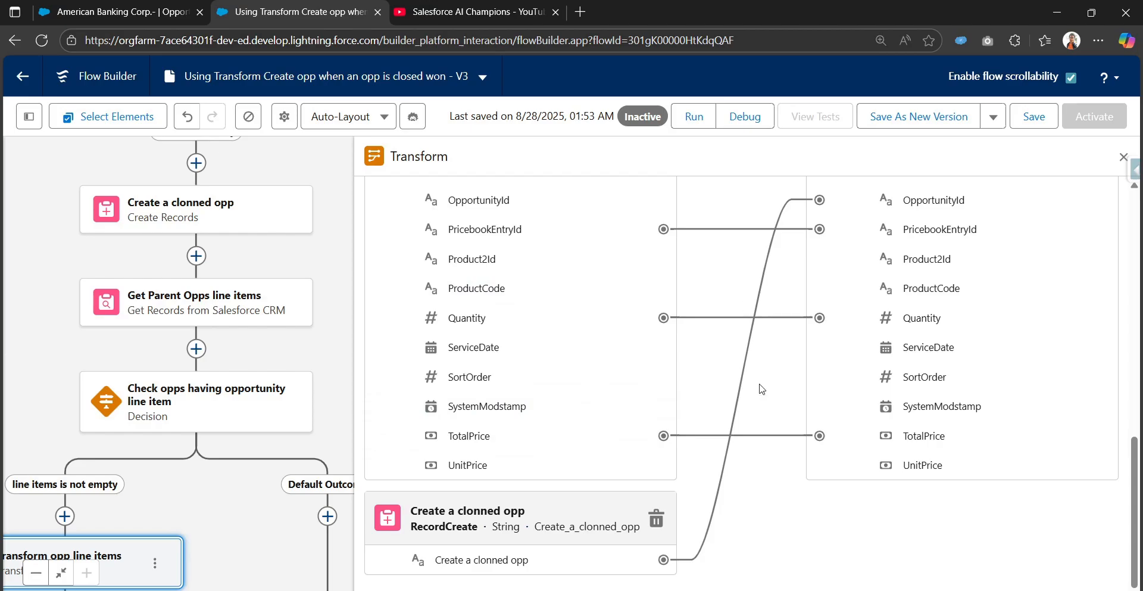
scroll(803, 415, "up", 1)
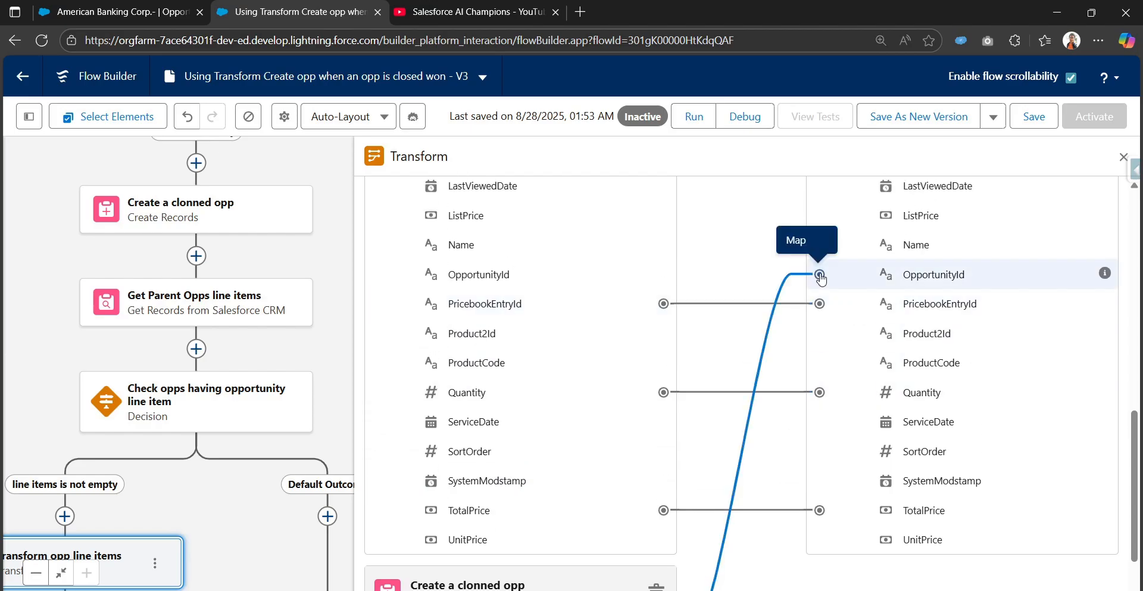
Map the source line items' Description to the target Description field and open a formula transformation for that mapping.
scroll(816, 346, "up", 1)
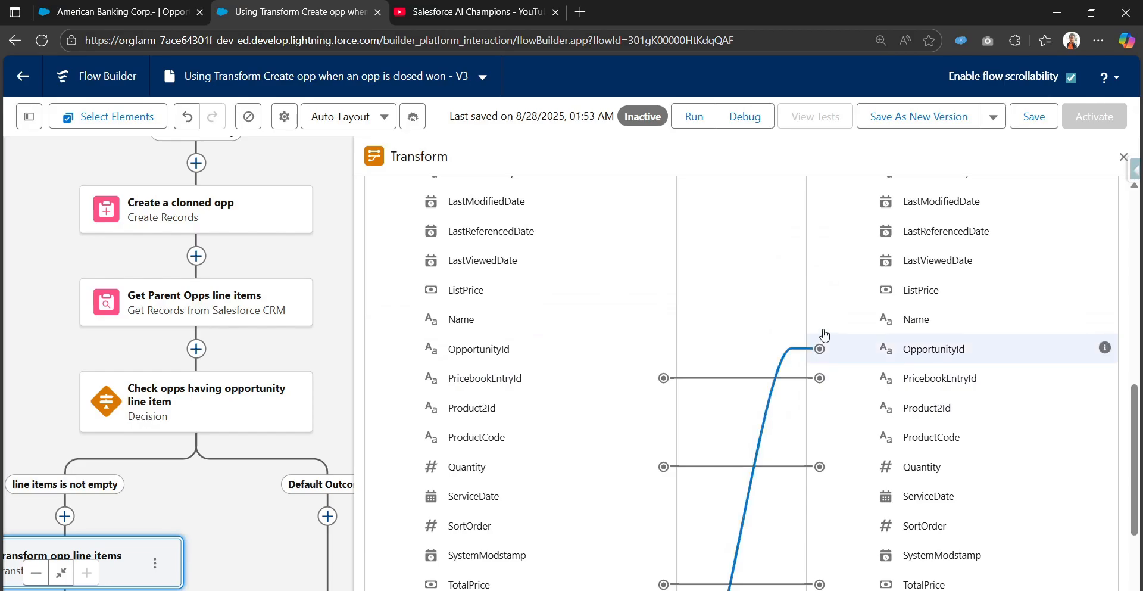
scroll(827, 324, "up", 1)
scroll(829, 316, "up", 1)
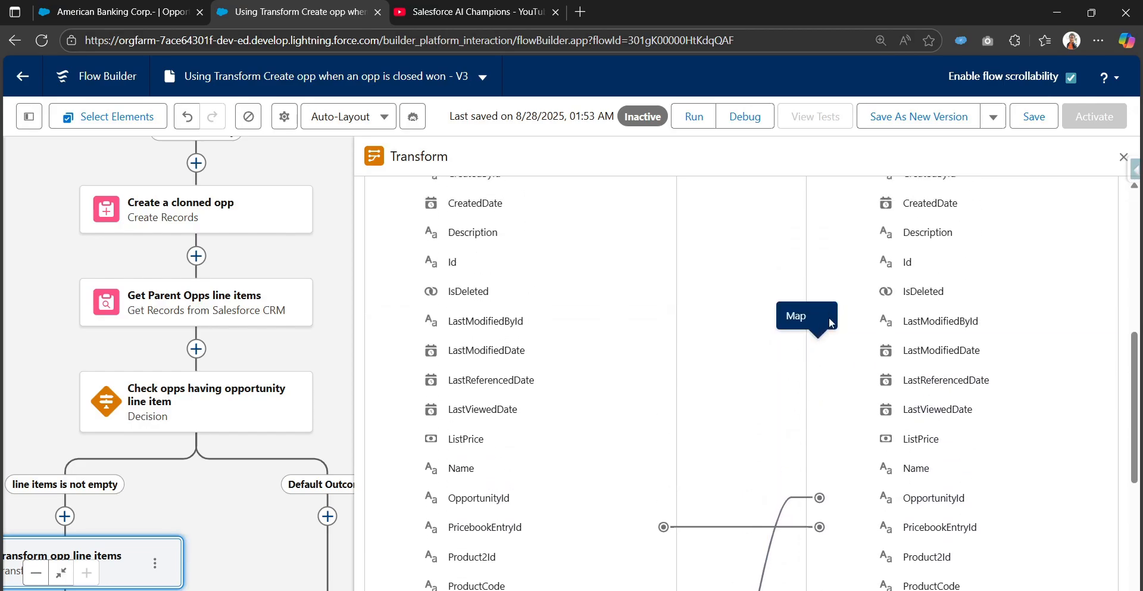
scroll(819, 233, "up", 1)
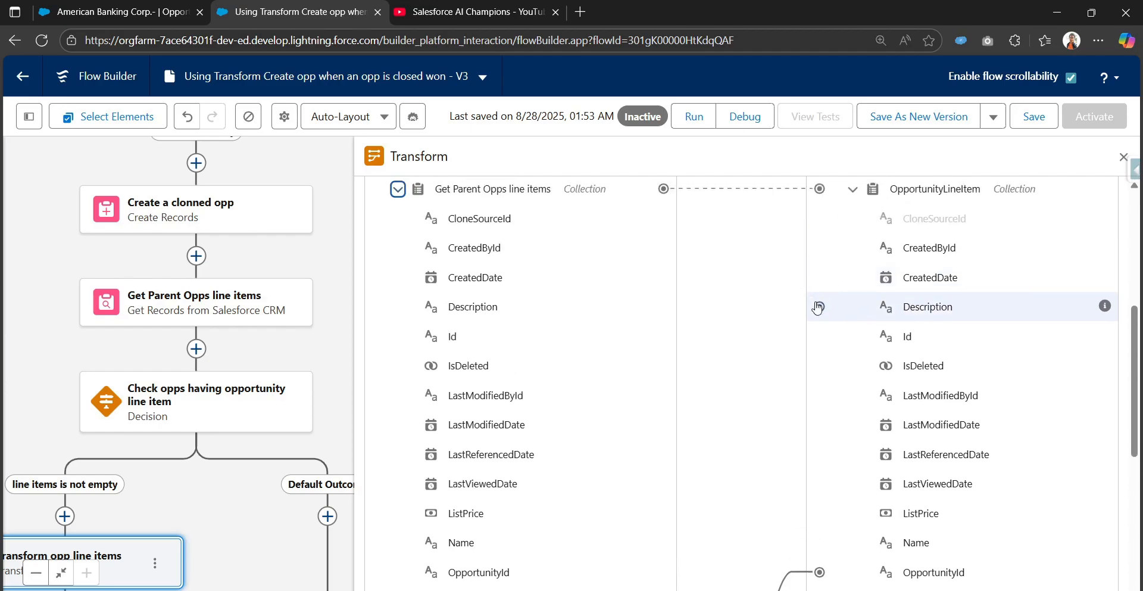
left_click(819, 307)
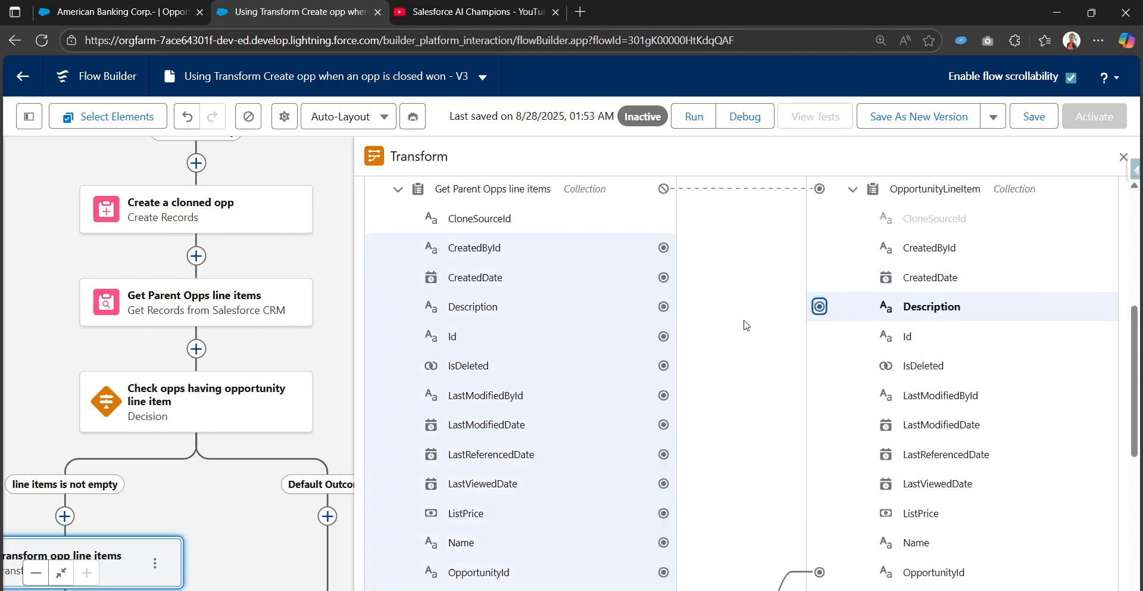
left_click(665, 307)
left_click(819, 306)
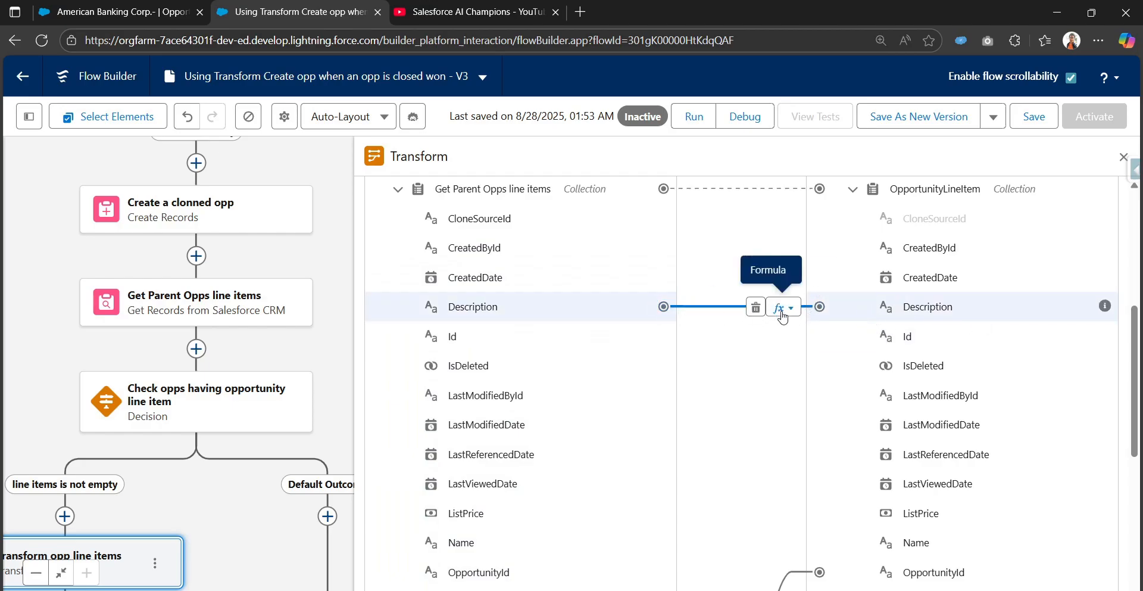
left_click(790, 309)
left_click(771, 335)
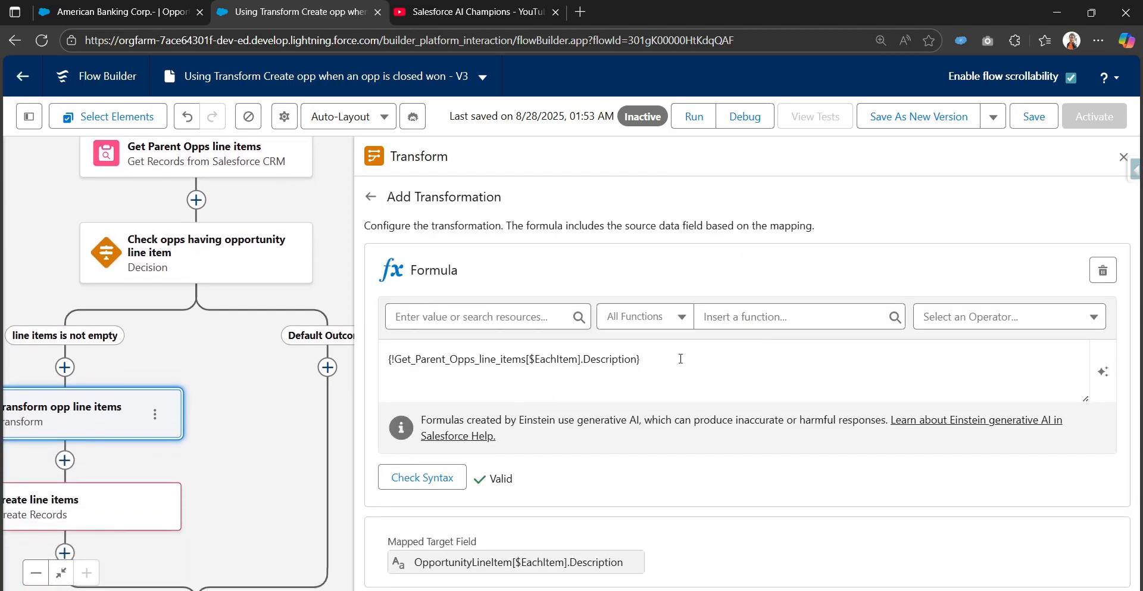
Try "test" in the Description formula, both after the source field reference and alone, checking the syntax each time.
left_click(652, 365)
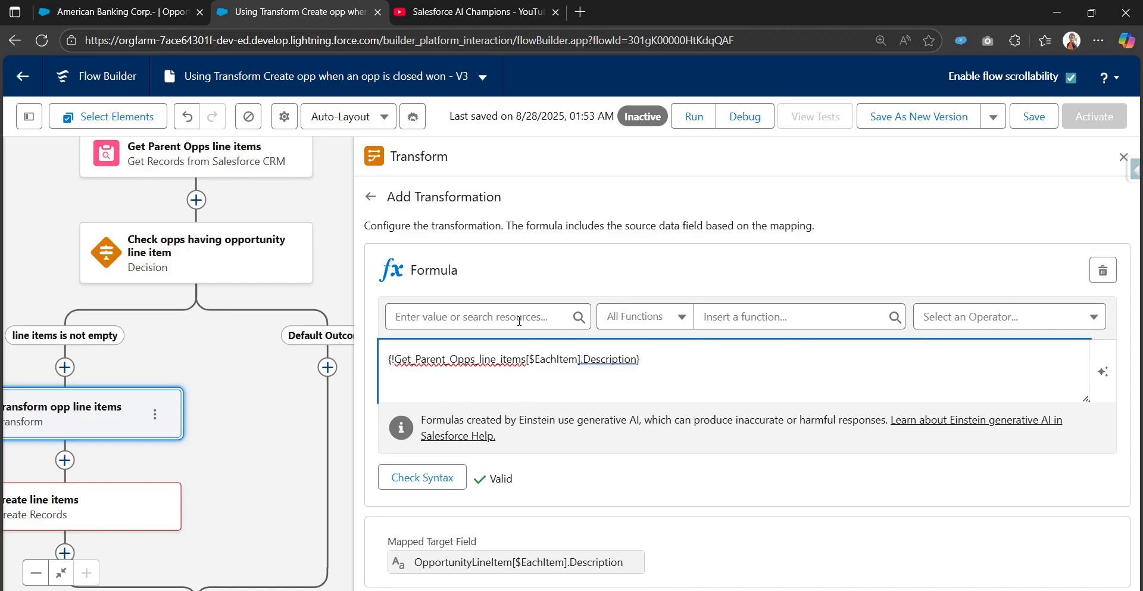
scroll(289, 418, "down", 3)
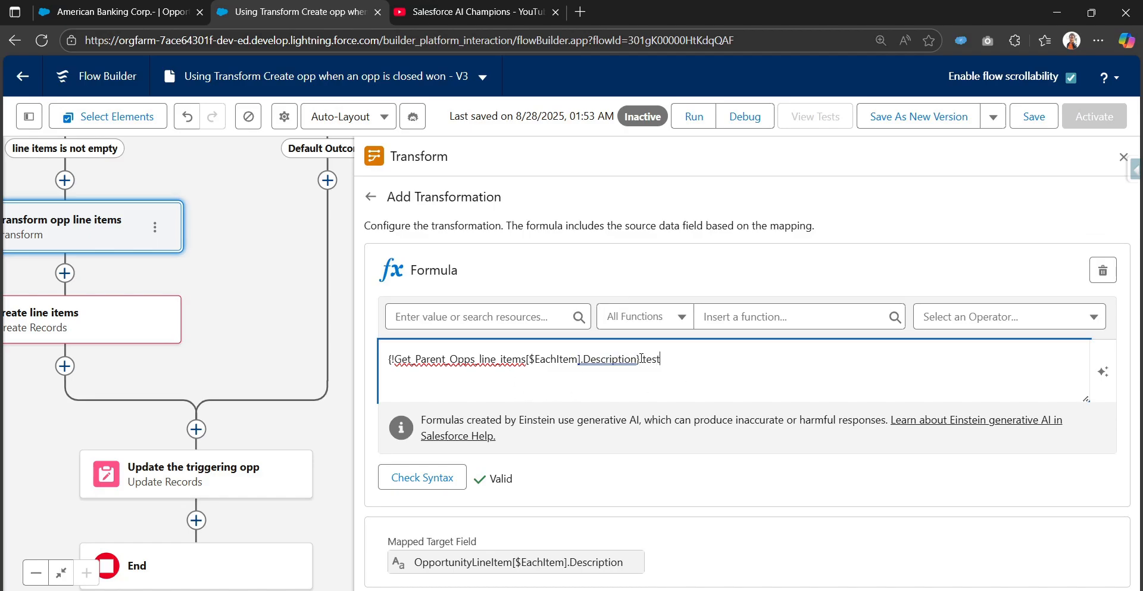
left_click(440, 476)
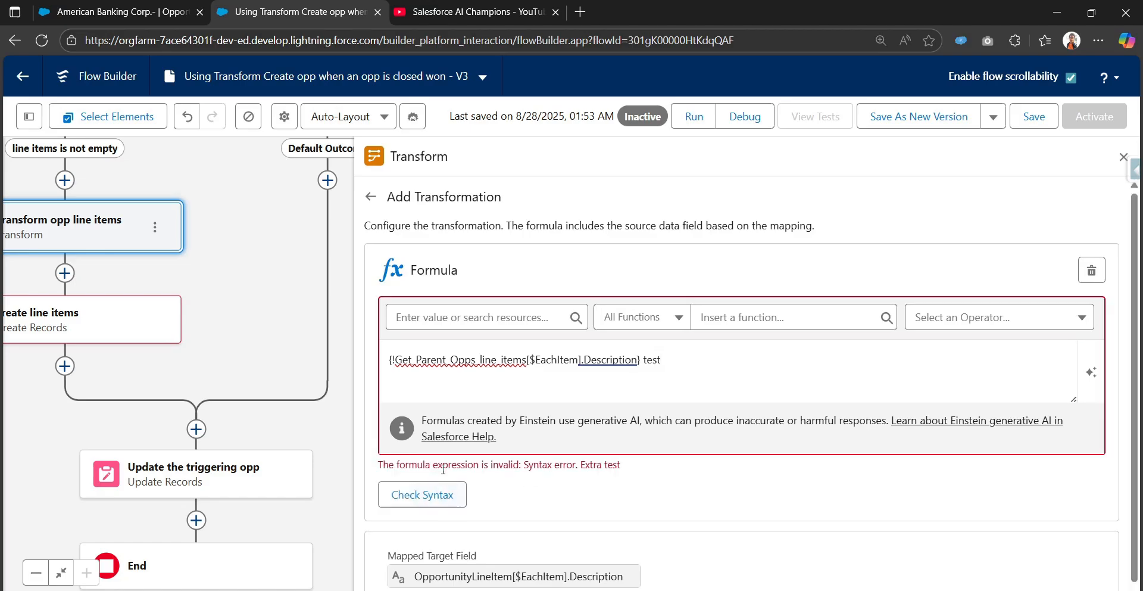
left_click_drag(643, 359, 392, 365)
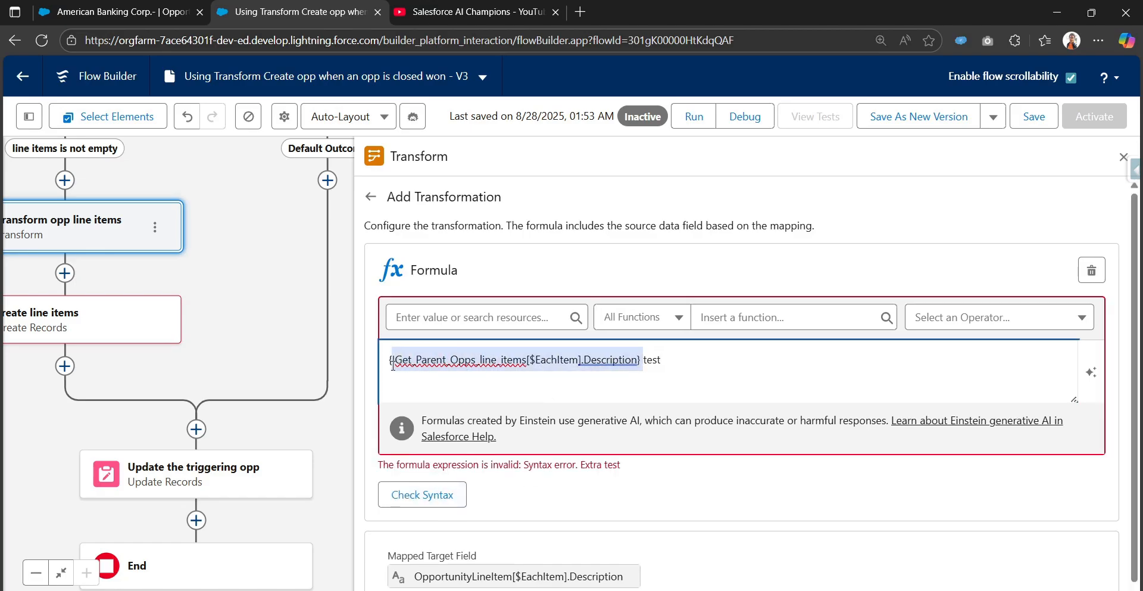
key("BackSpace")
left_click(420, 494)
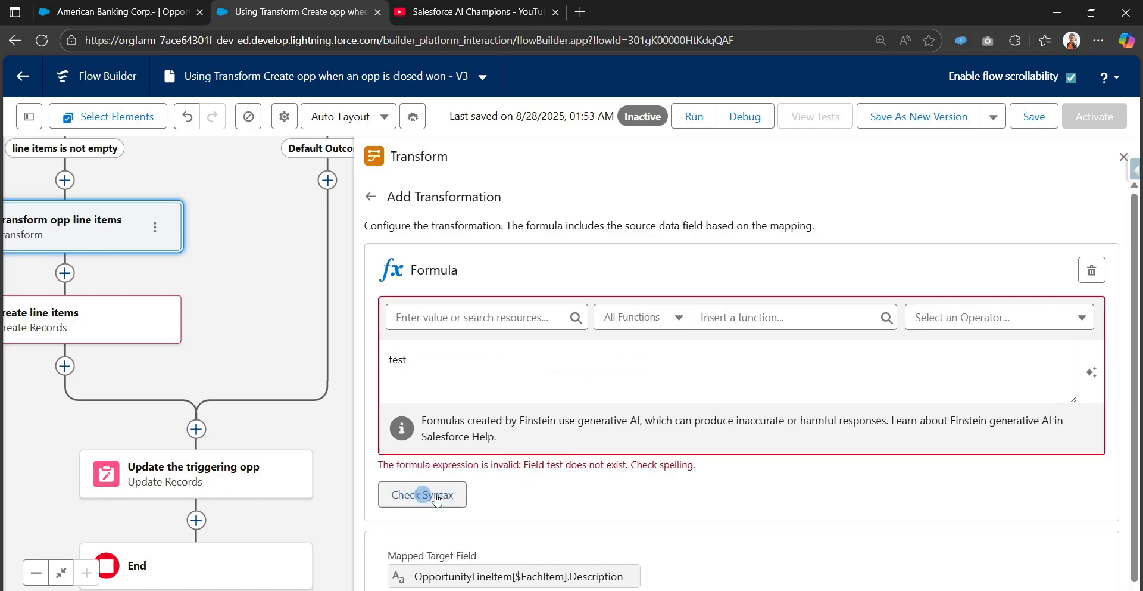
Clear the Description formula, look through the available resources and function categories, enter TODAY() and check the syntax.
left_click(497, 380)
key("ctrl+a")
key("BackSpace")
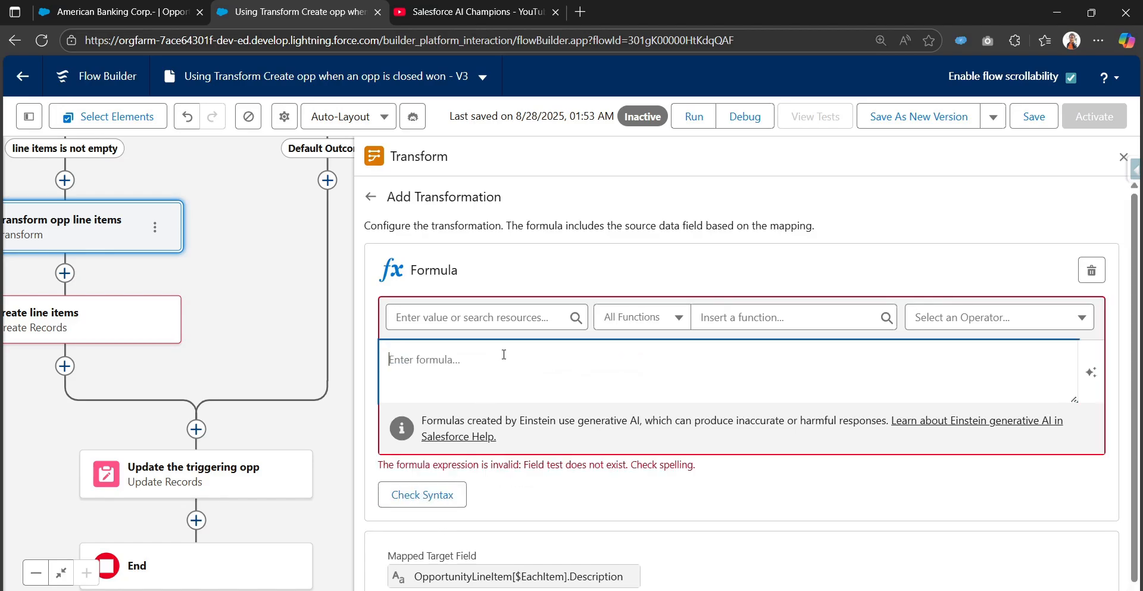
left_click(503, 315)
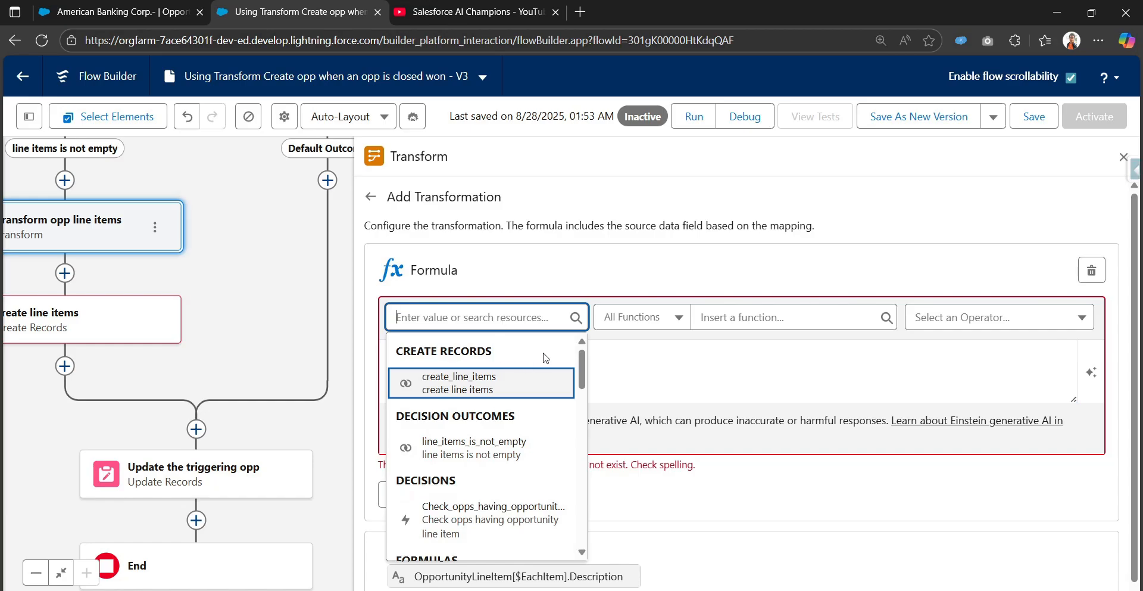
left_click(661, 322)
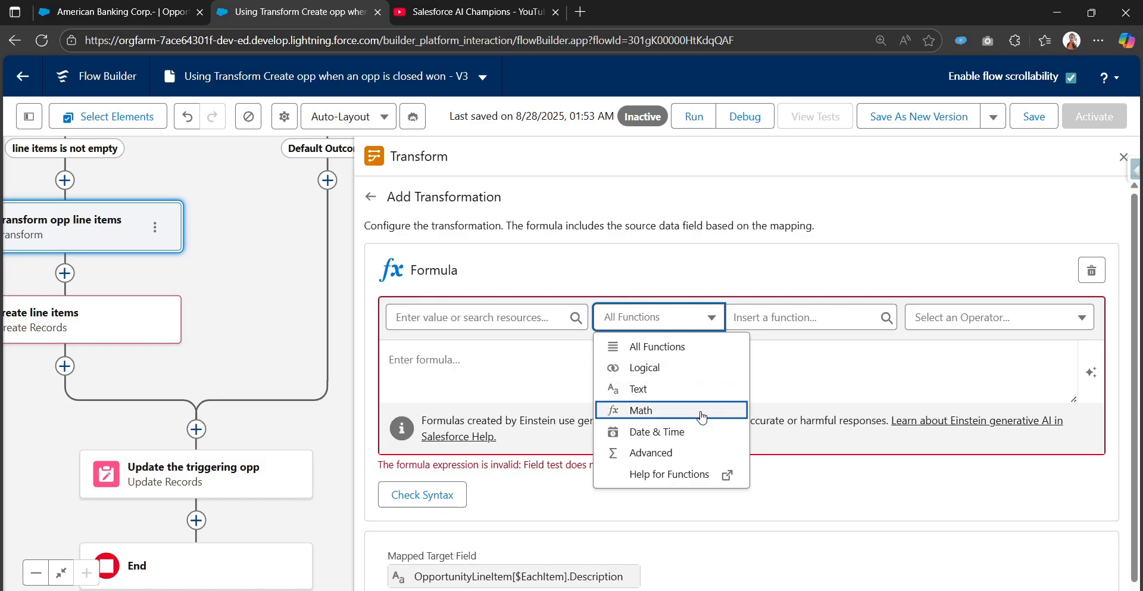
left_click(509, 364)
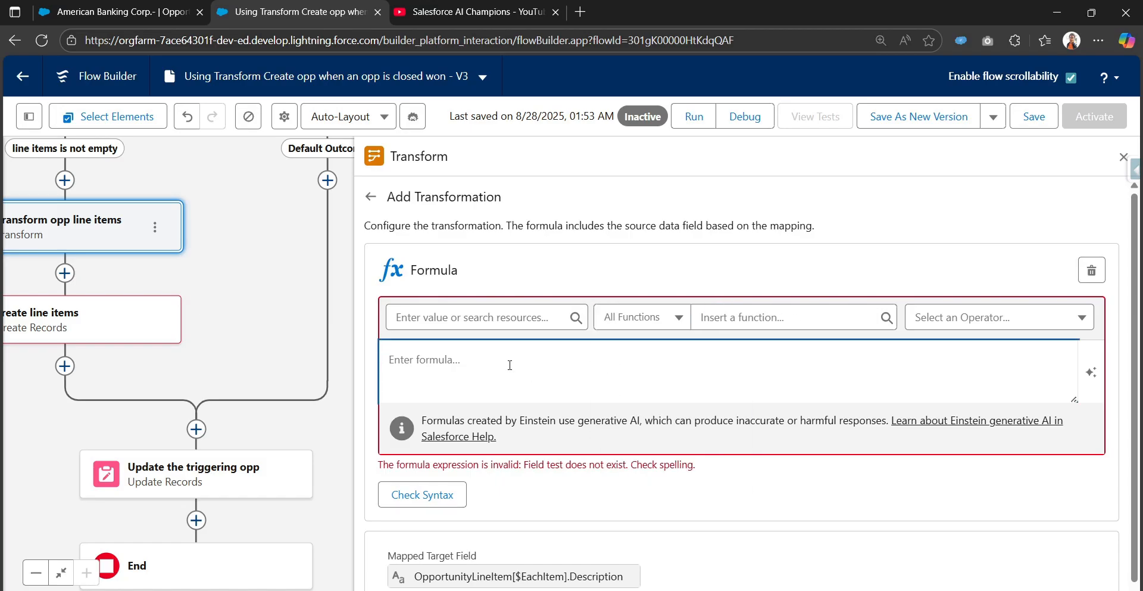
type("TODAY()")
left_click(423, 494)
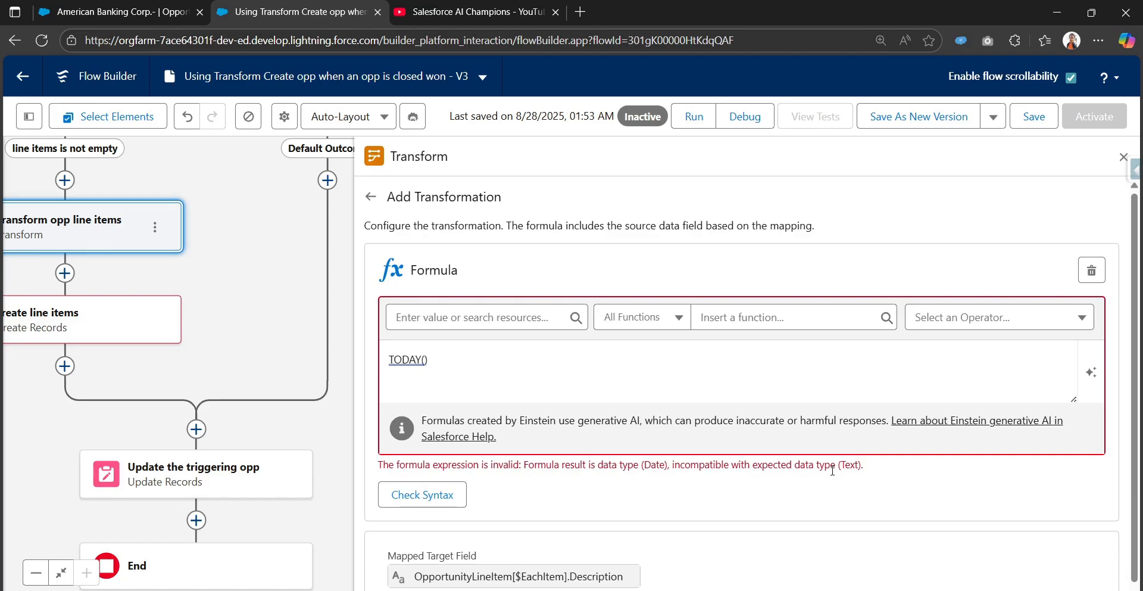
Wrap the Description formula as TEXT(TODAY()), check its syntax and return to the field mappings.
left_click(390, 360)
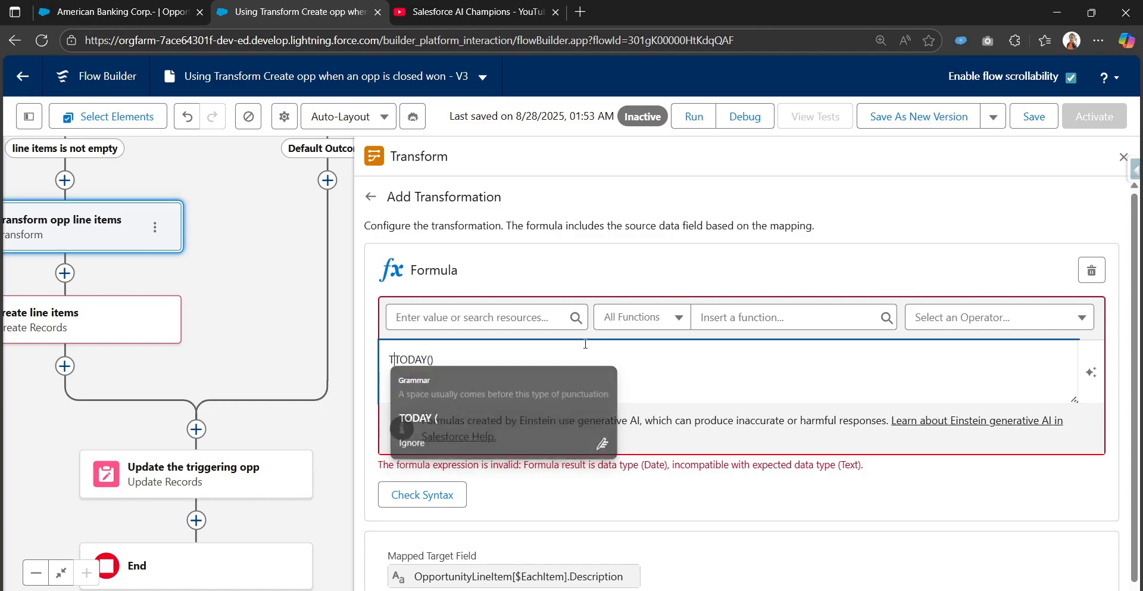
type("TEXT(TODAY(")
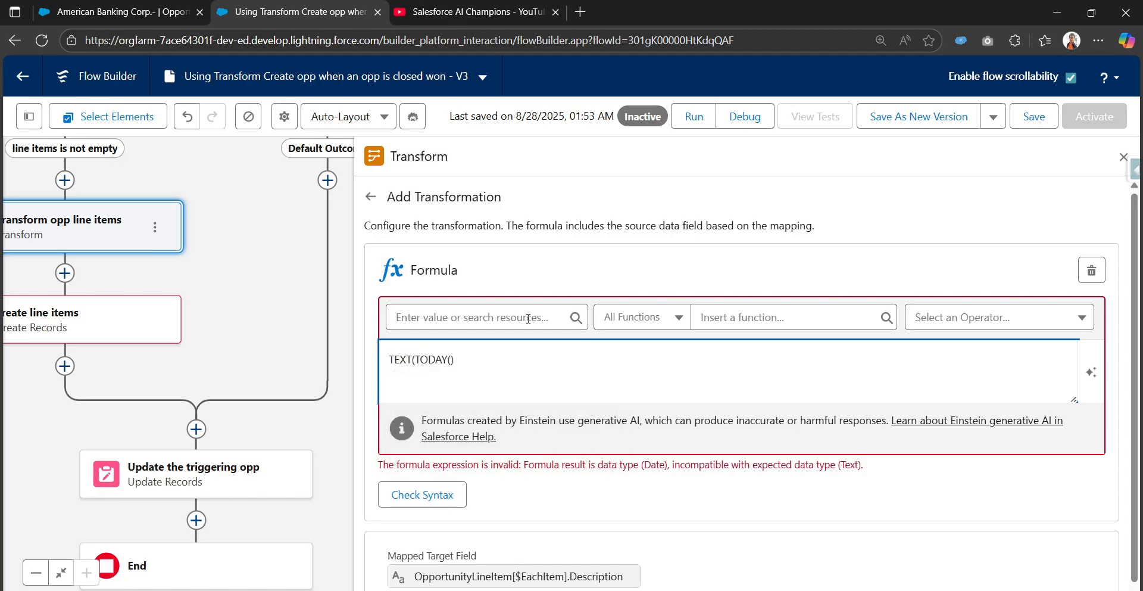
type(")")
left_click(424, 494)
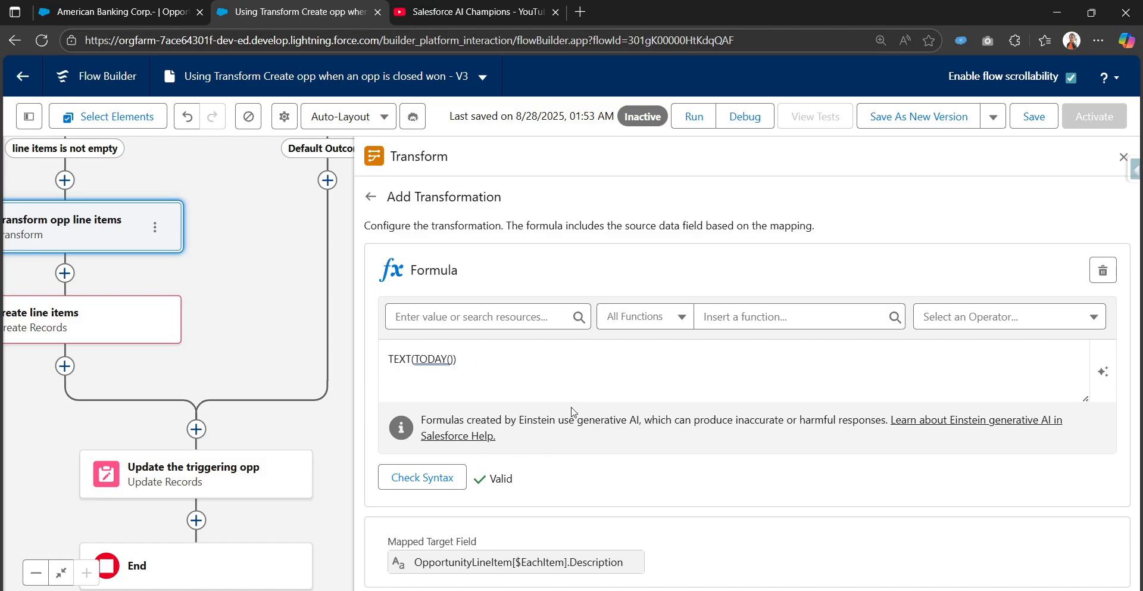
left_click(476, 374)
key("ctrl+a")
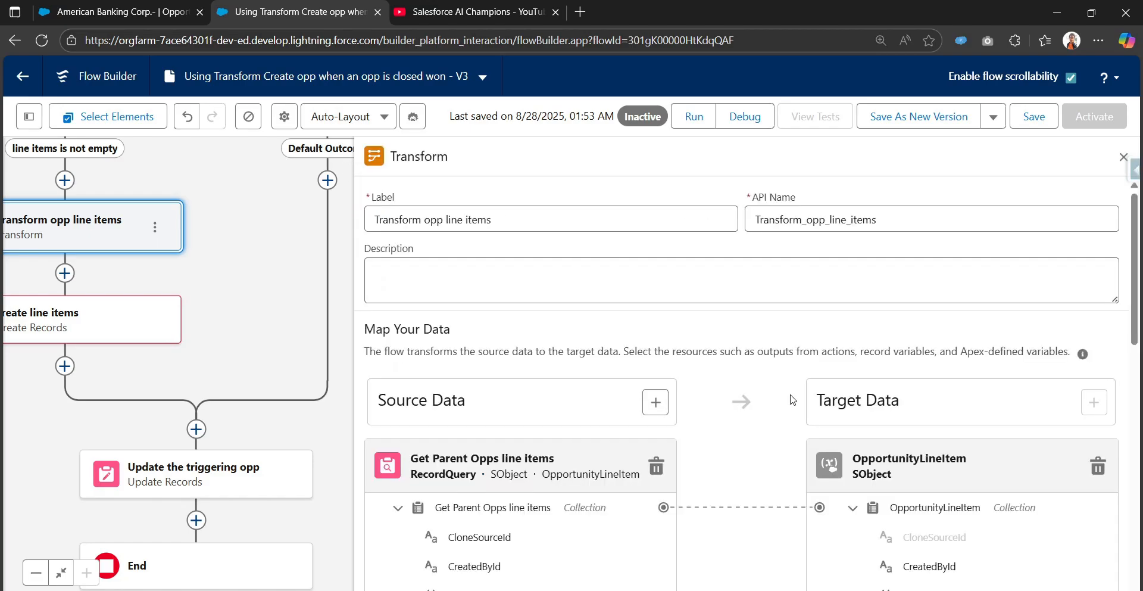
Reopen the formula transformation on the target Description field to check it and go back to the mappings.
scroll(815, 485, "down", 4)
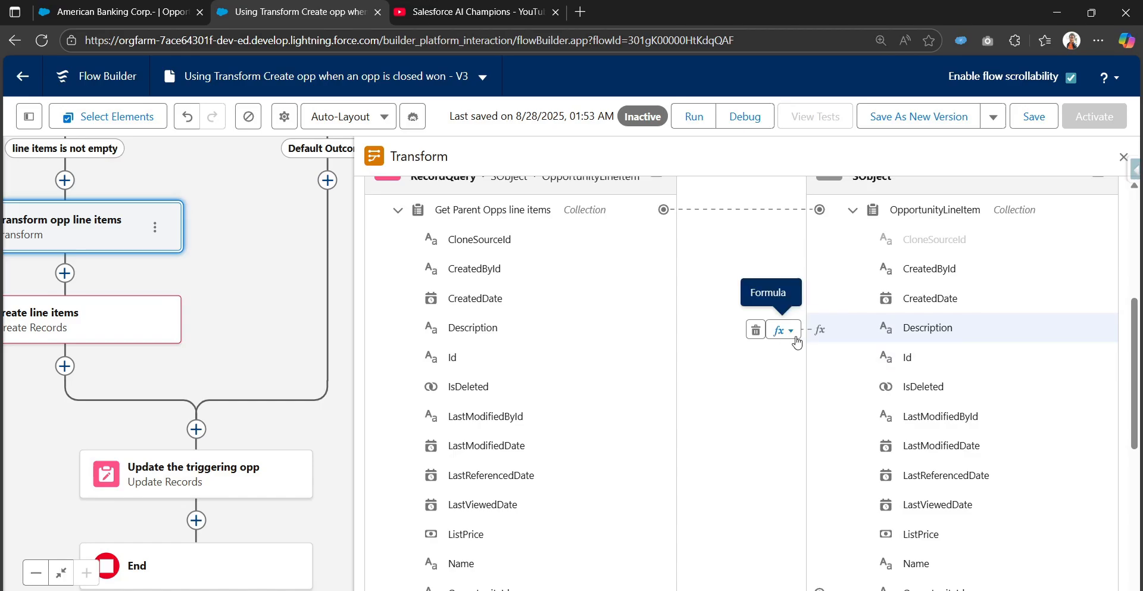
left_click(792, 334)
left_click(775, 355)
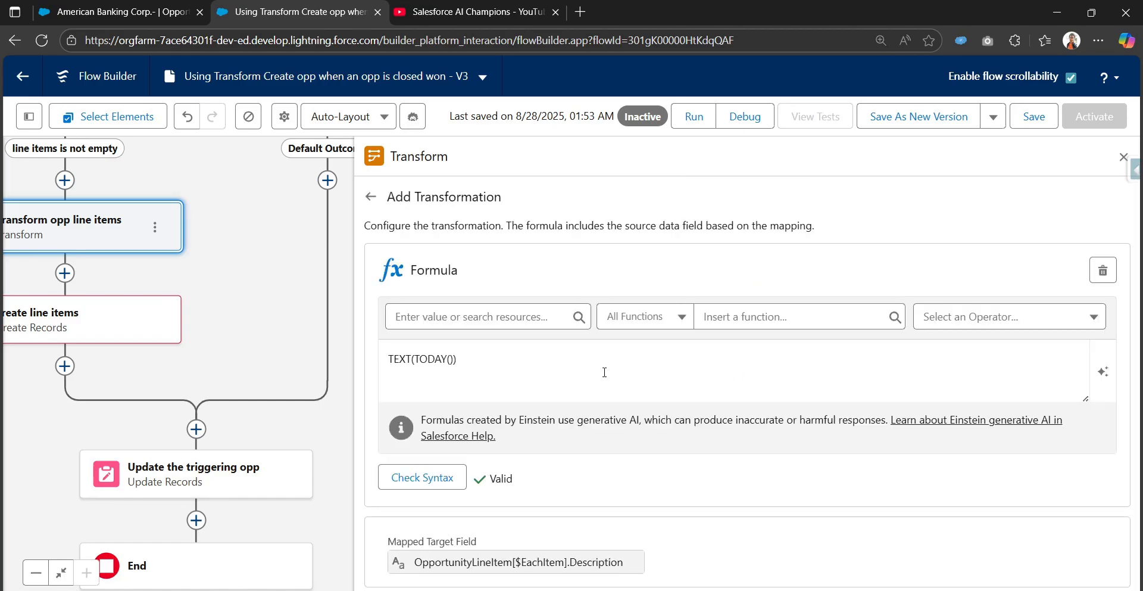
left_click(370, 196)
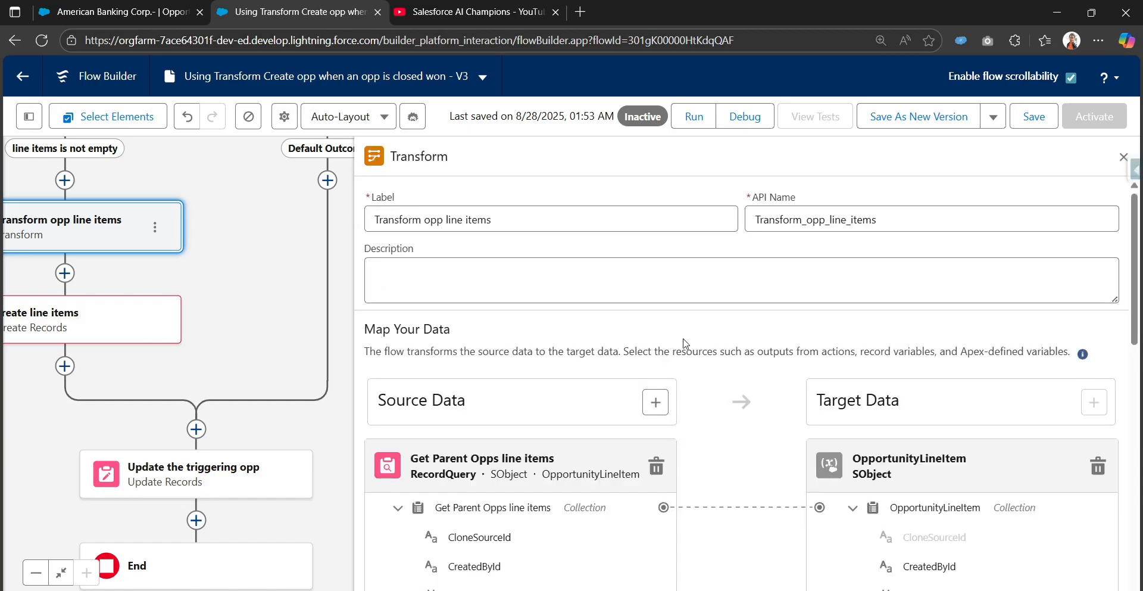
Review the Transform element's field mappings, save the flow and dismiss the list of errors and warnings.
scroll(896, 503, "down", 5)
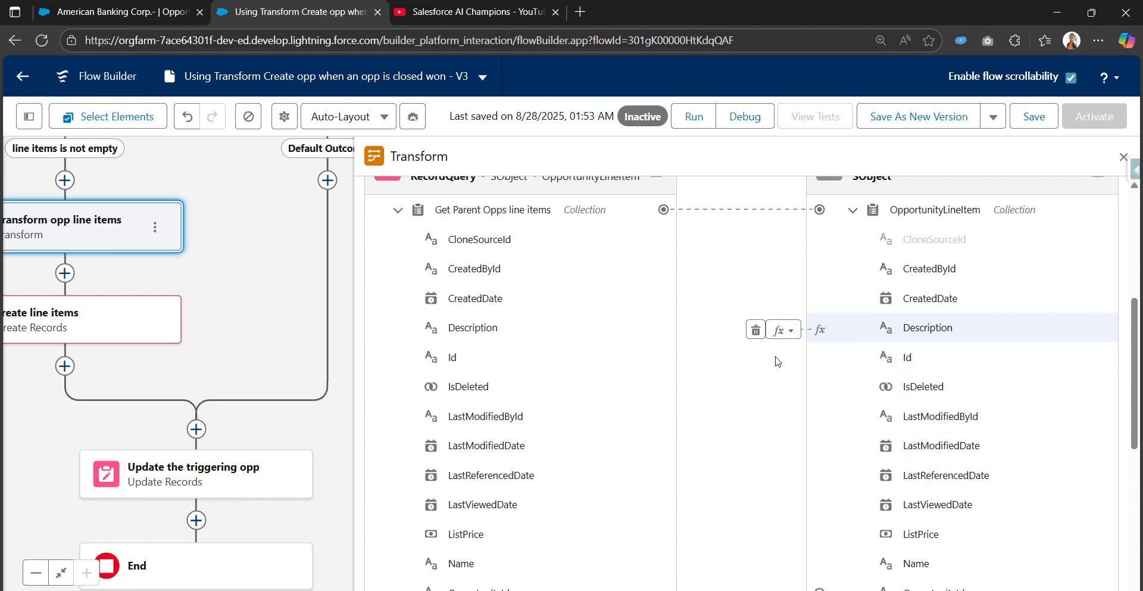
scroll(779, 363, "down", 4)
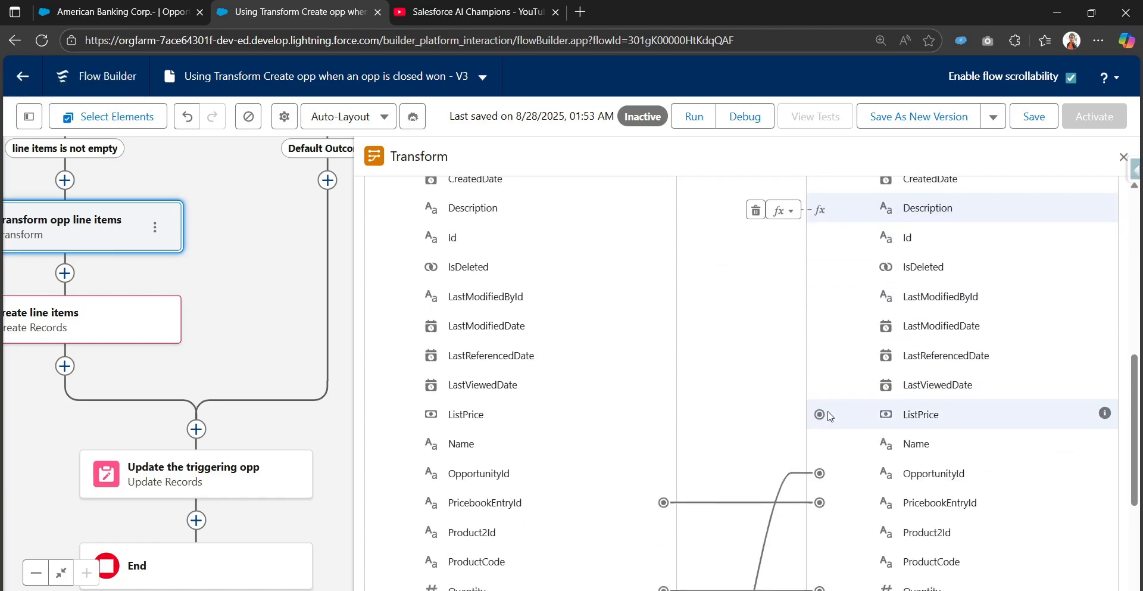
scroll(776, 430, "down", 3)
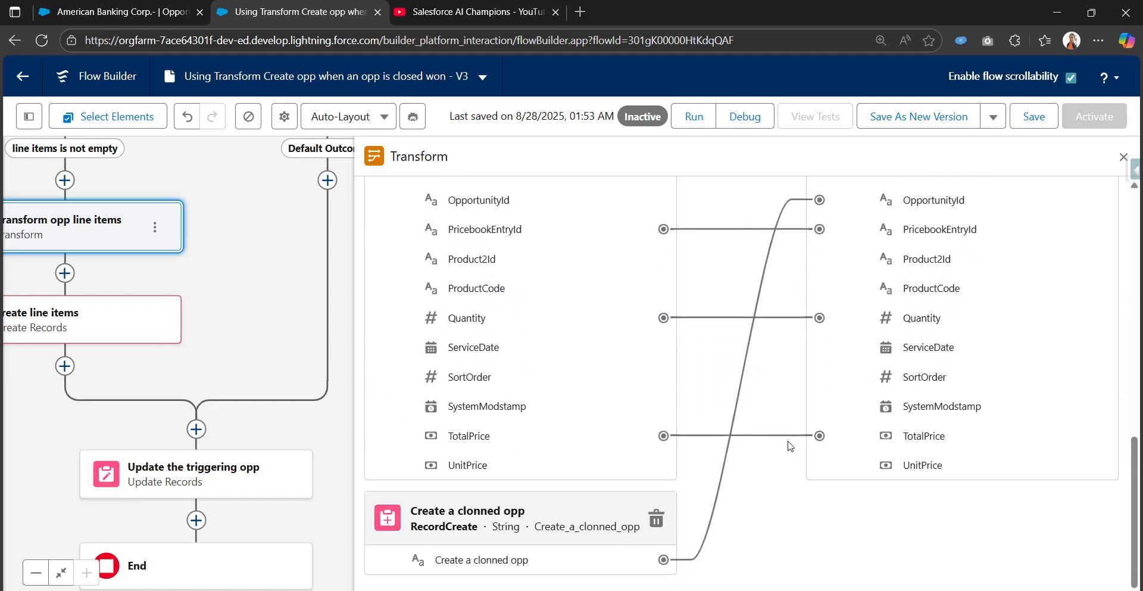
scroll(790, 446, "up", 4)
scroll(785, 453, "up", 3)
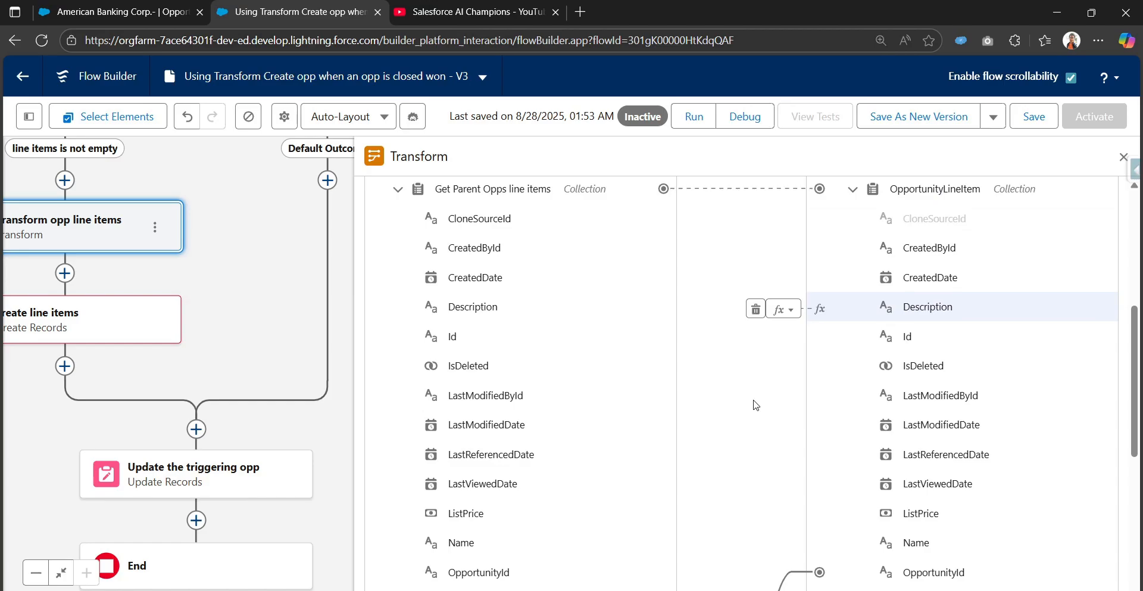
scroll(697, 351, "up", 3)
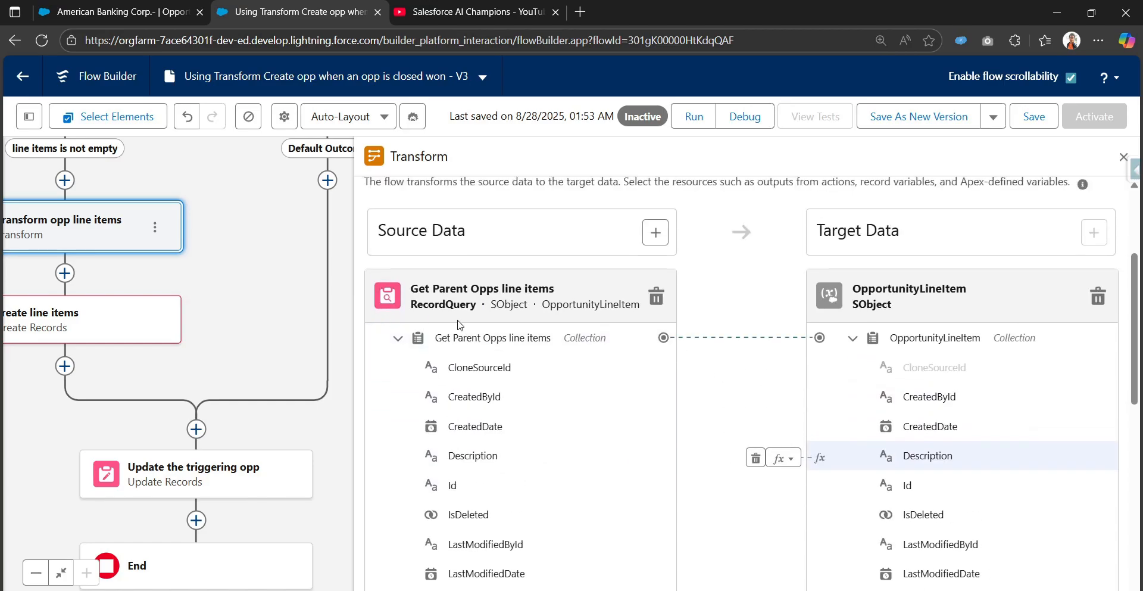
scroll(650, 381, "up", 3)
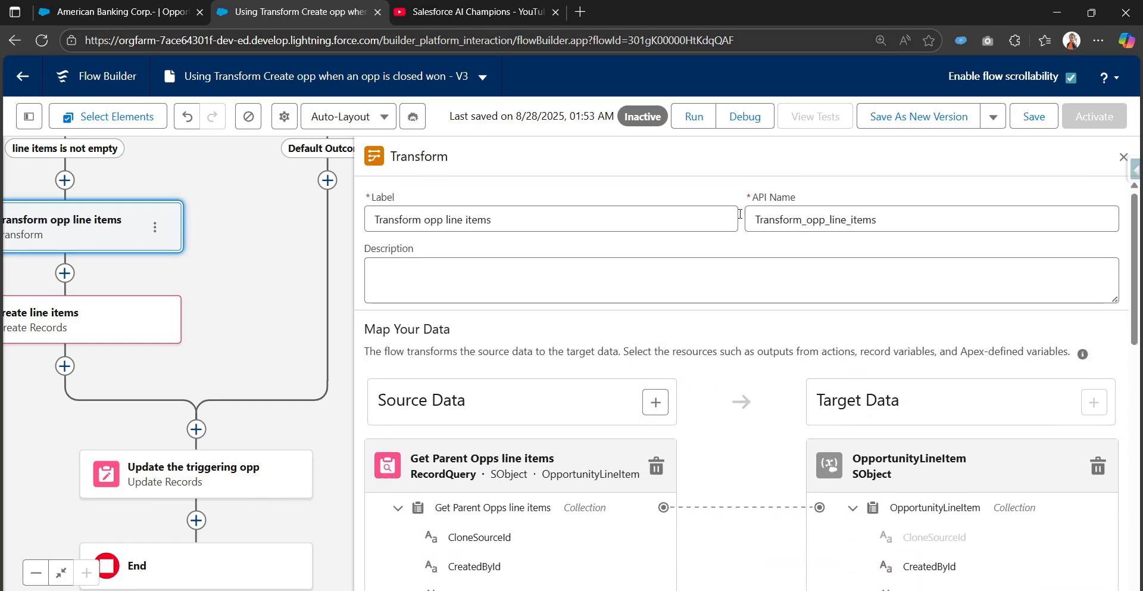
left_click(1036, 117)
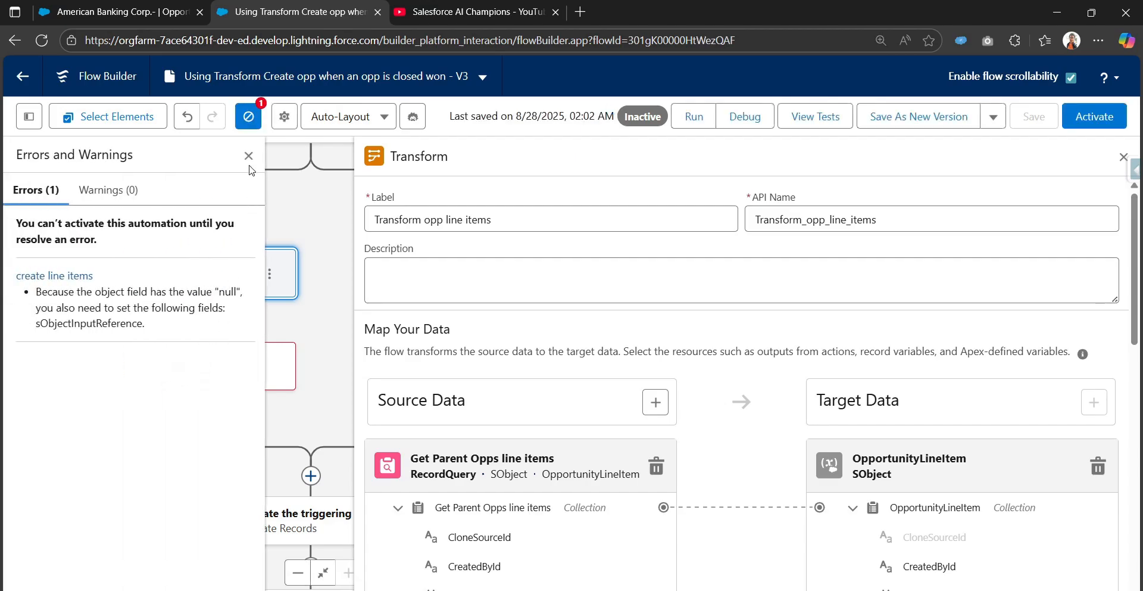
left_click(249, 156)
Set the create line items element's record collection to Opportunity Product from Transform opp line items.
left_click(196, 372)
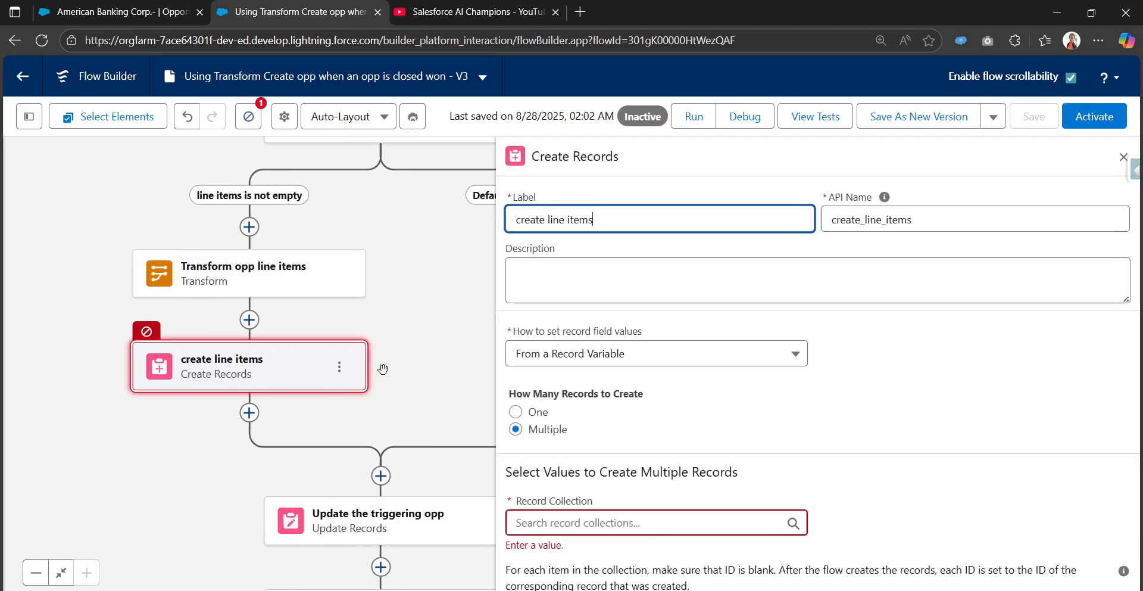
left_click(588, 520)
type("t")
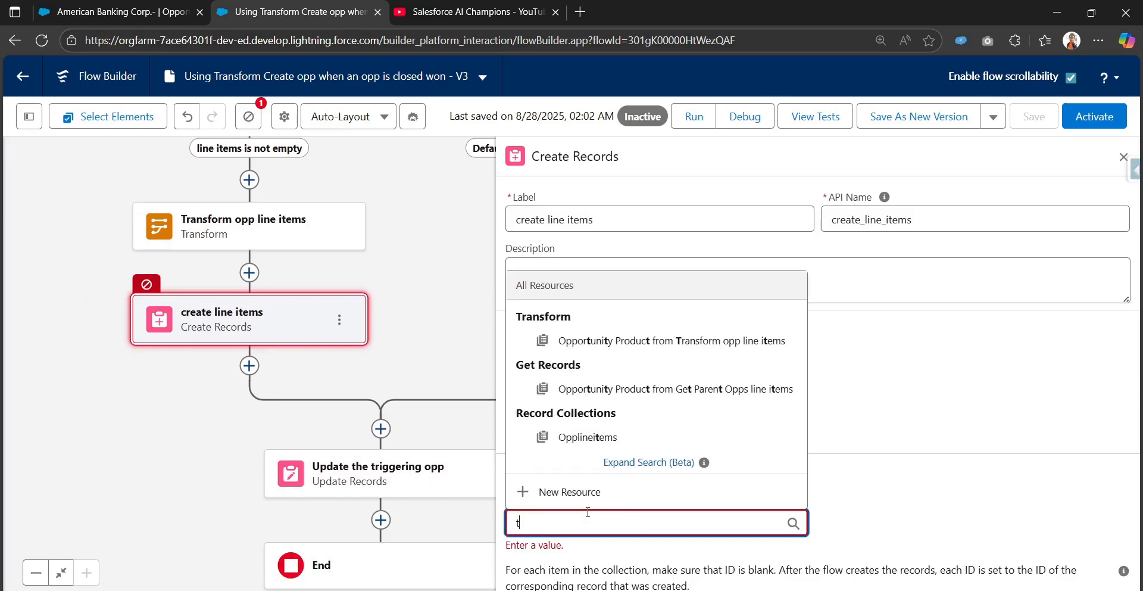
type("r")
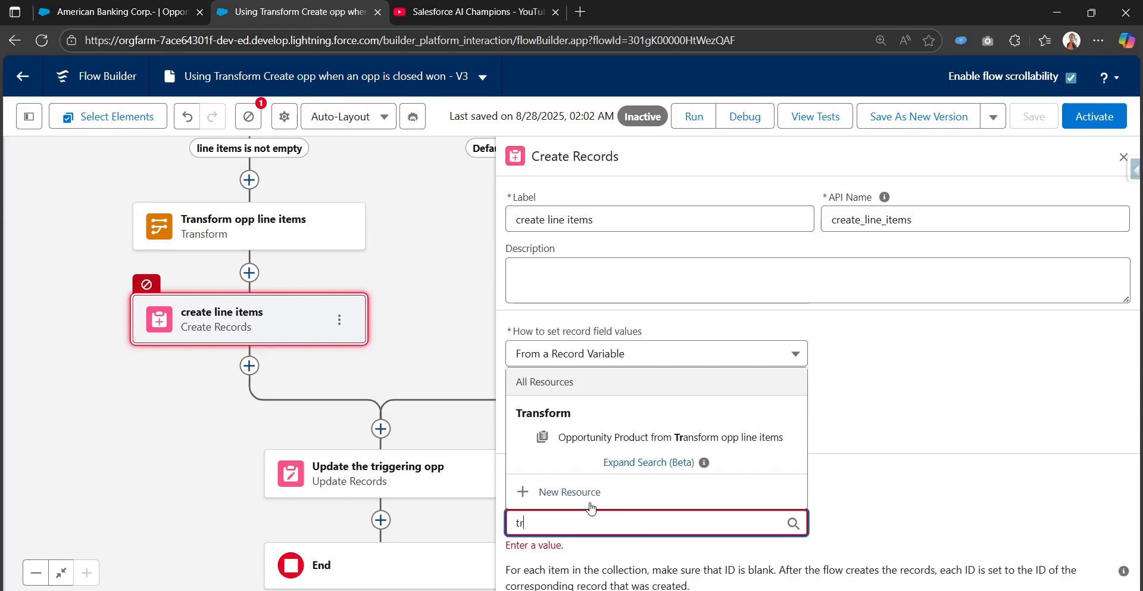
left_click(707, 440)
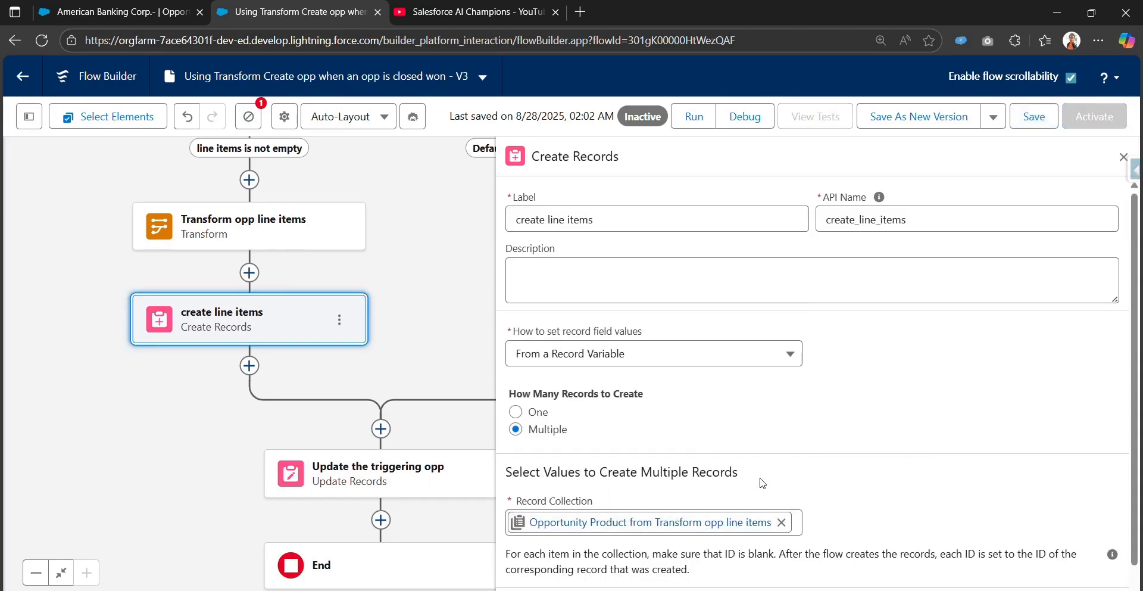
scroll(762, 482, "down", 1)
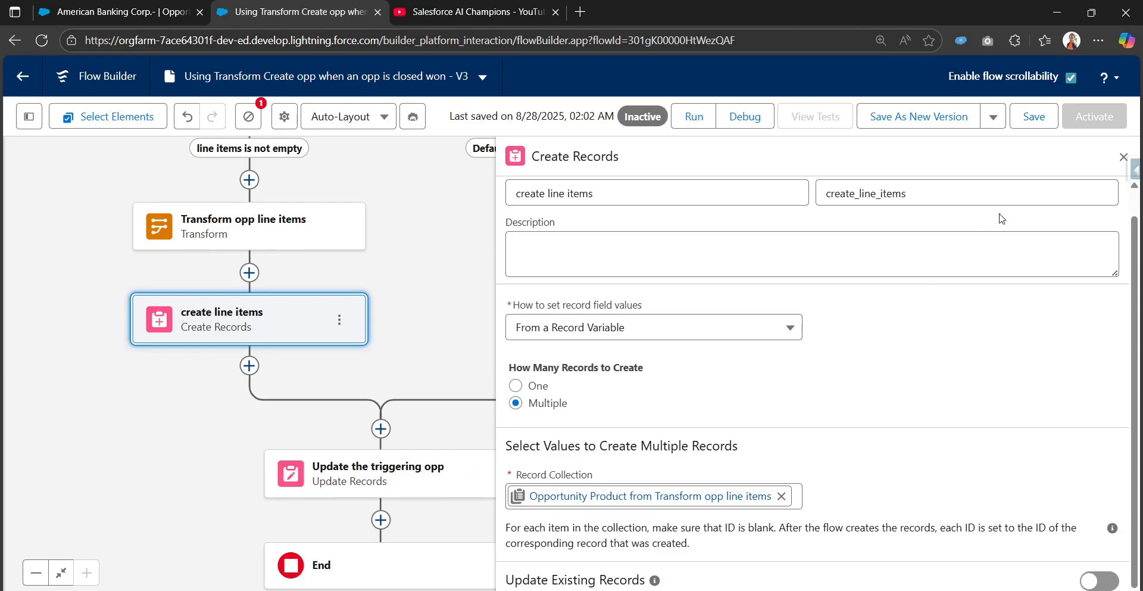
Save the flow and look over the field mappings of the Transform opp line items element.
left_click(1033, 118)
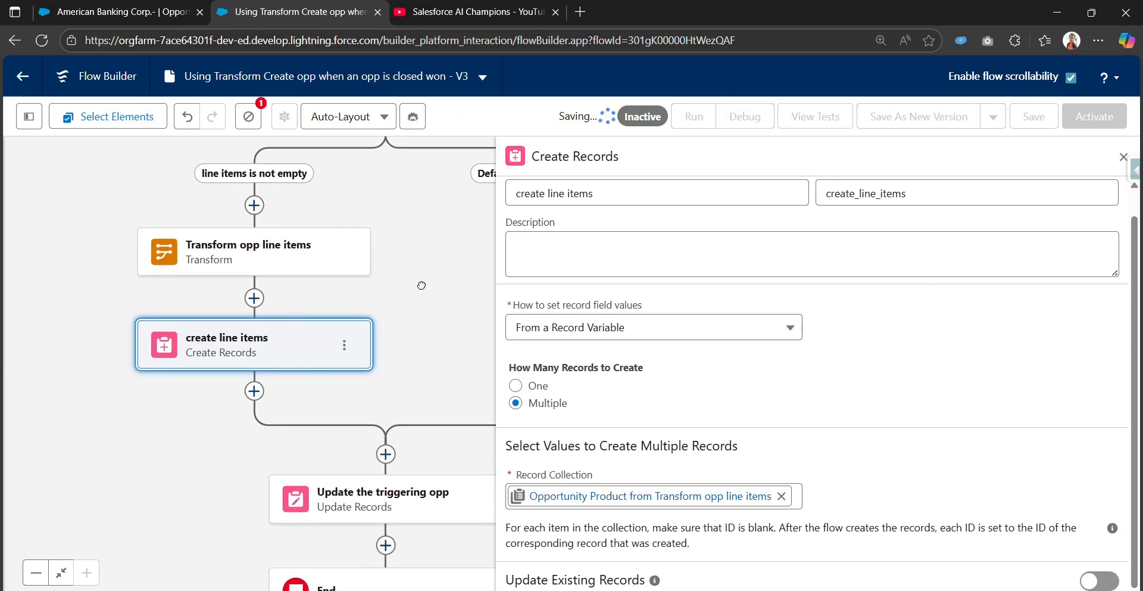
left_click_drag(422, 285, 426, 374)
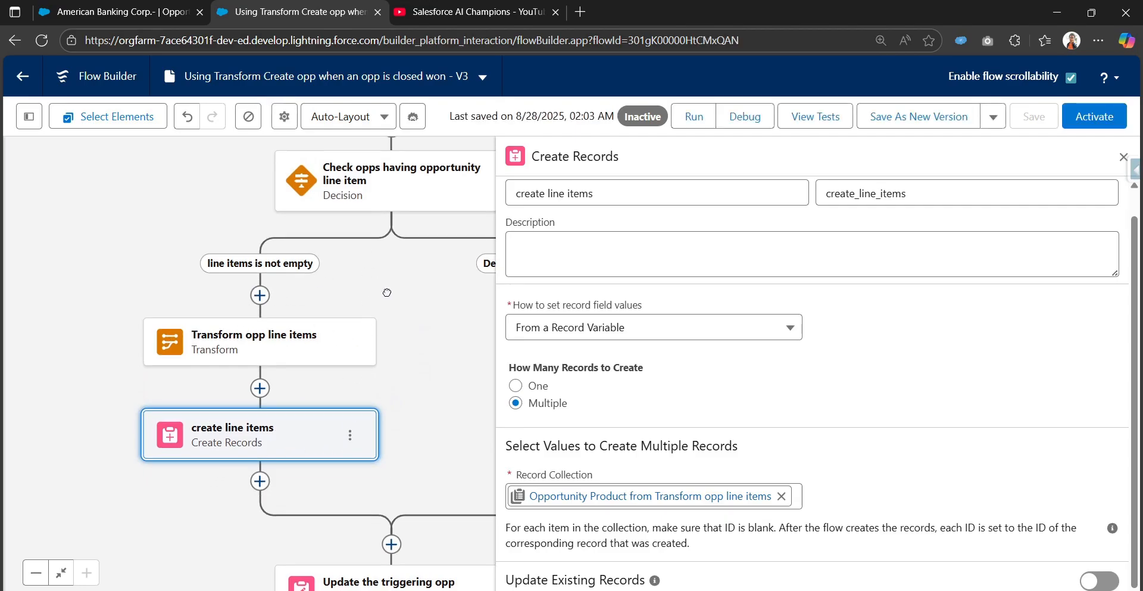
left_click_drag(387, 293, 375, 350)
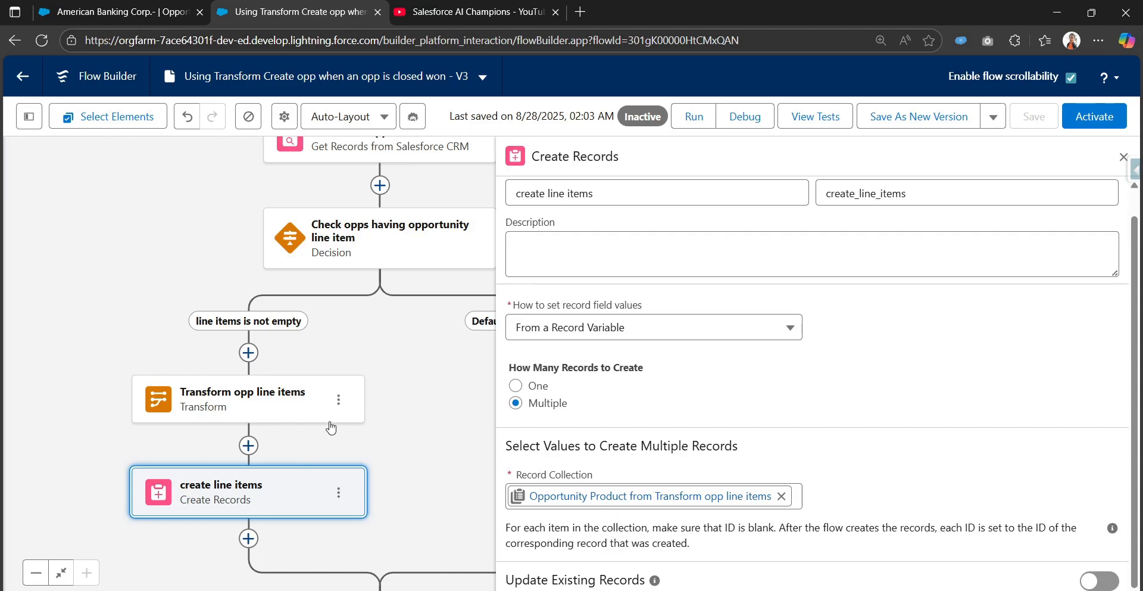
left_click(292, 399)
scroll(824, 446, "down", 12)
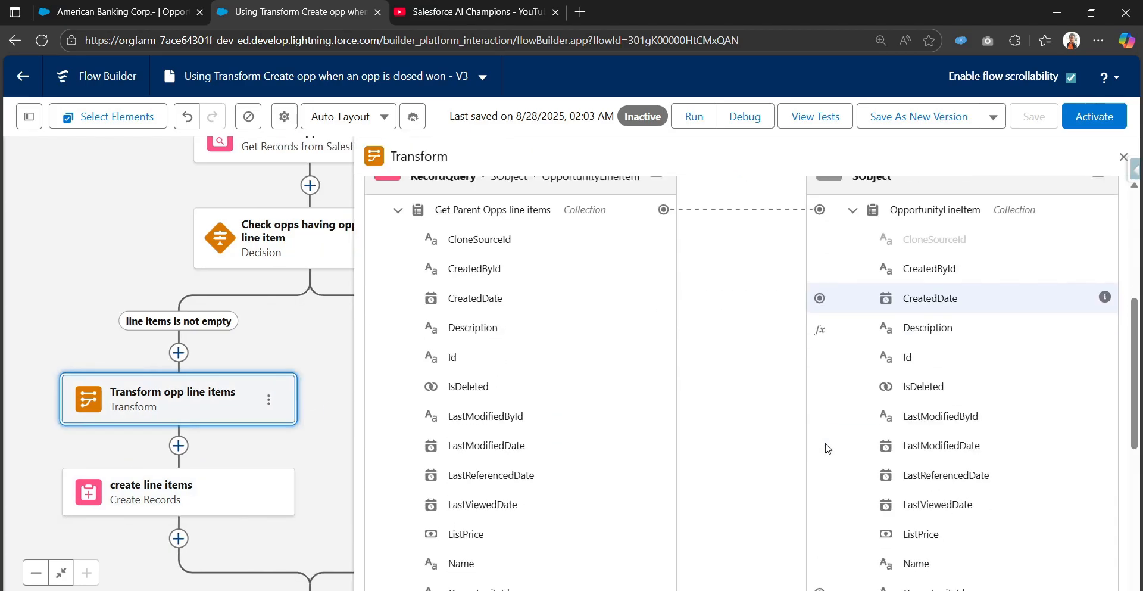
scroll(751, 456, "up", 12)
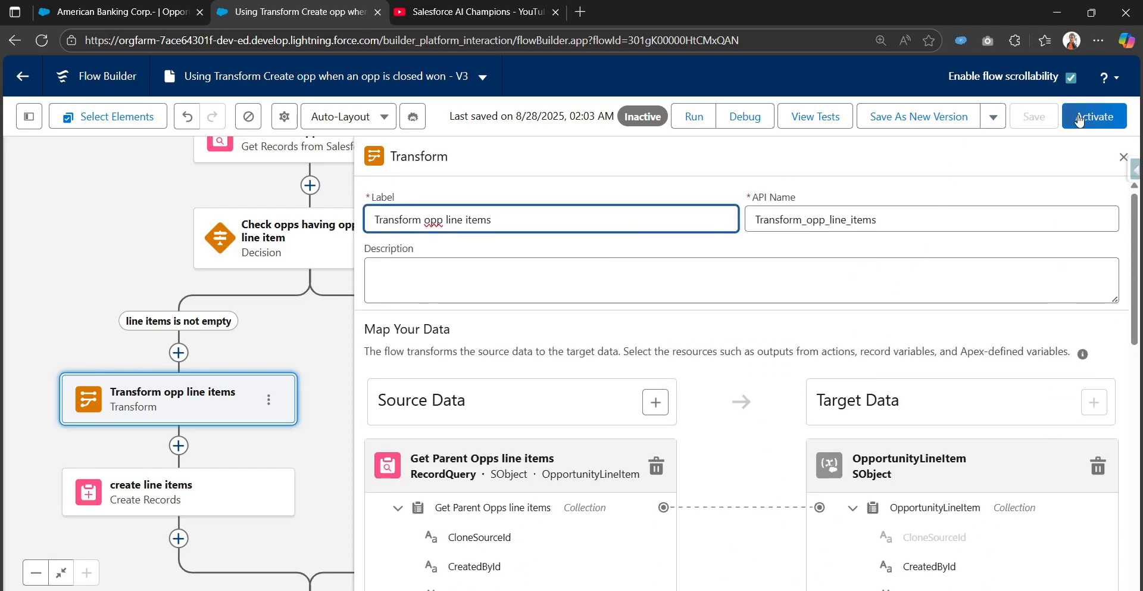
Debug the flow on the American Banking Corp.- opportunity, skipping the start condition requirements.
left_click(752, 117)
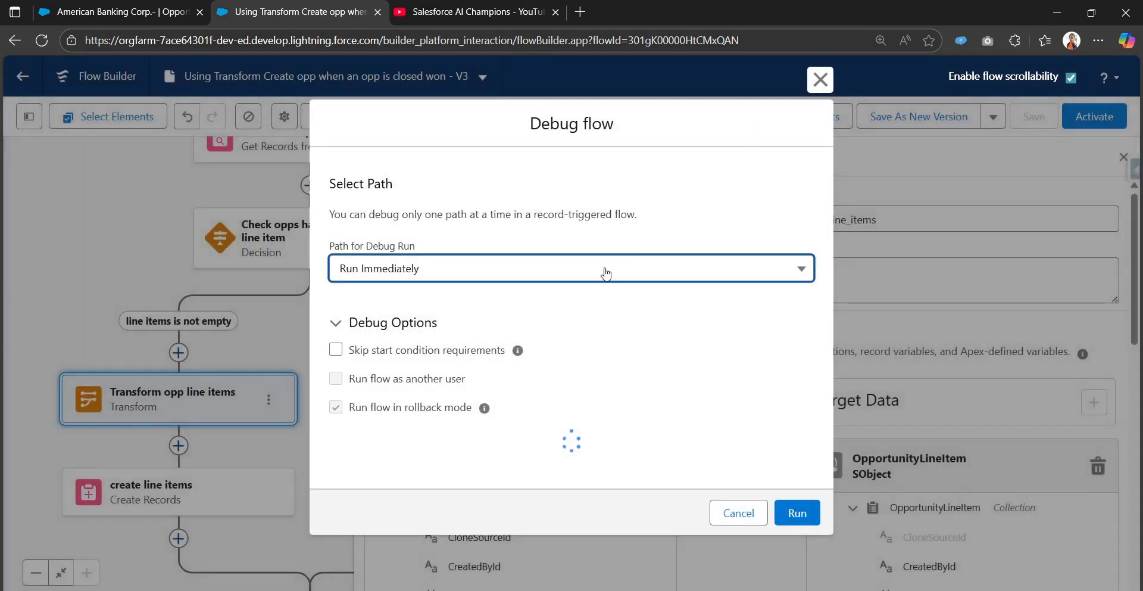
left_click(337, 347)
scroll(543, 434, "down", 2)
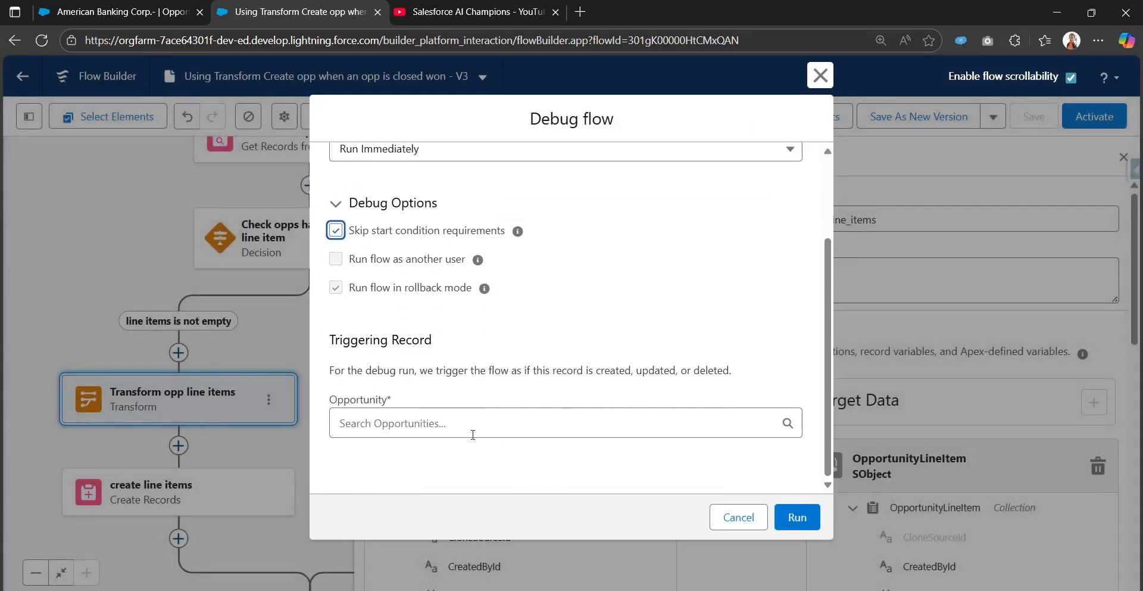
left_click(543, 424)
scroll(515, 460, "down", 2)
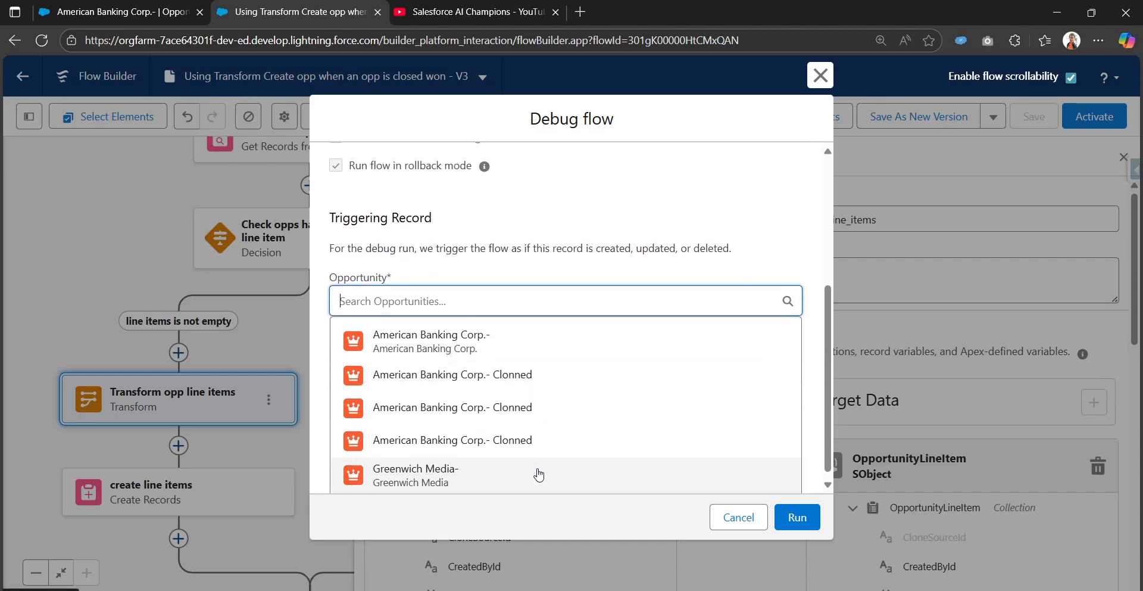
left_click(589, 338)
left_click(795, 520)
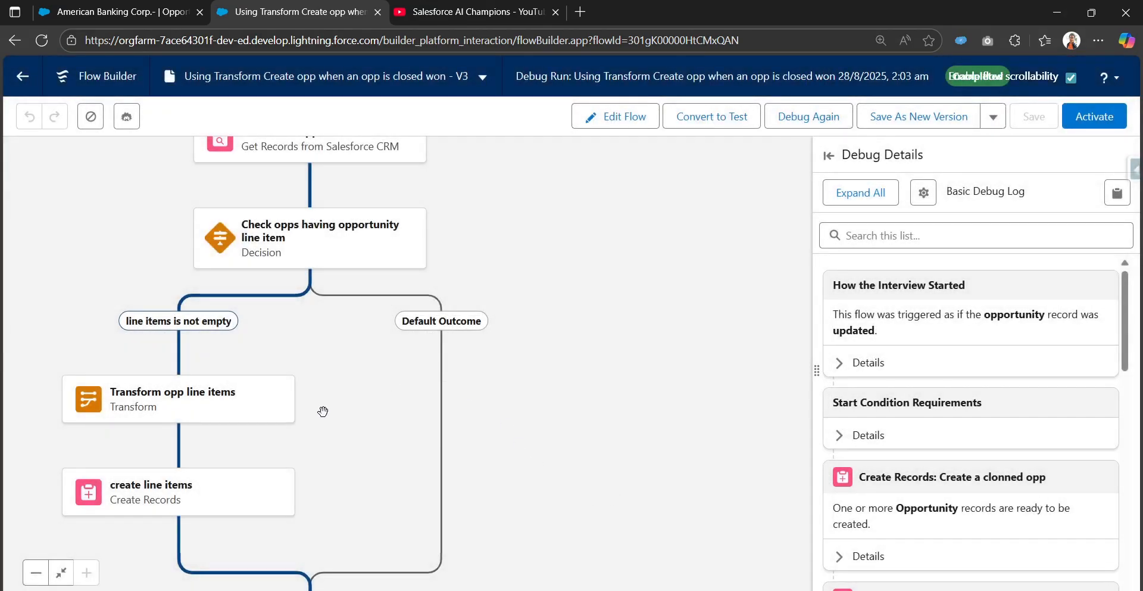
Expand the Transform element's debug details and examine the OpportunityLineItem target data.
left_click_drag(322, 411, 482, 296)
scroll(845, 448, "down", 6)
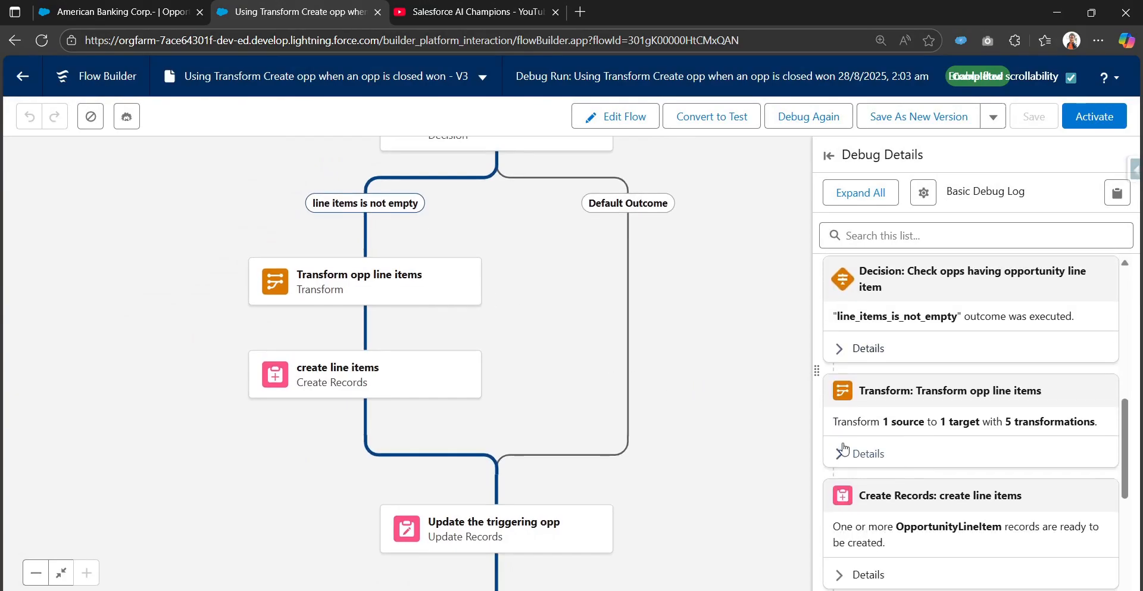
left_click(890, 456)
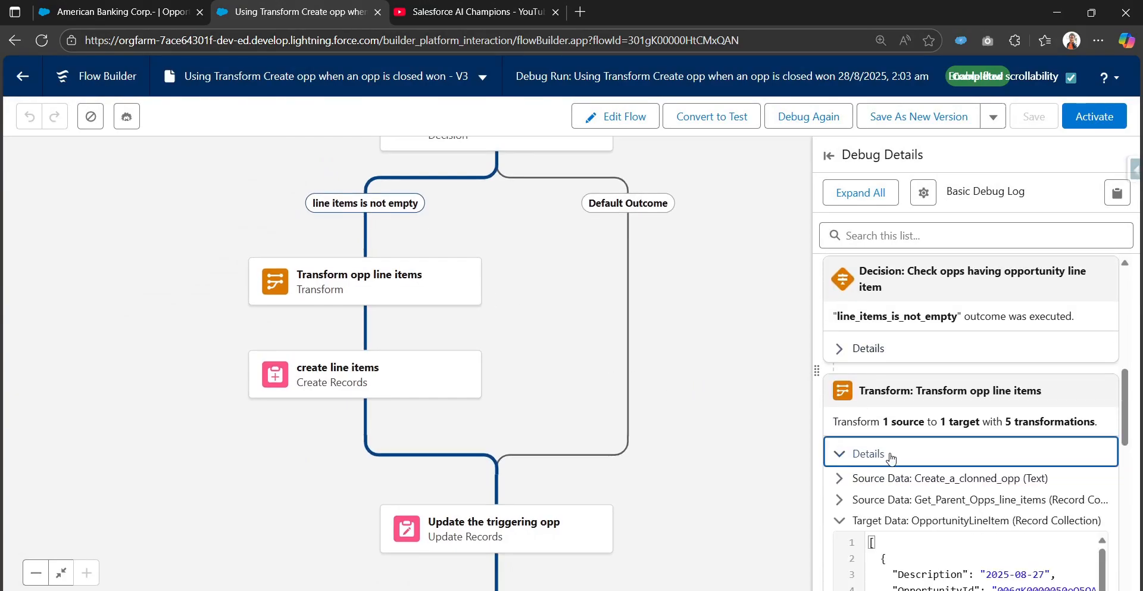
scroll(920, 502, "down", 5)
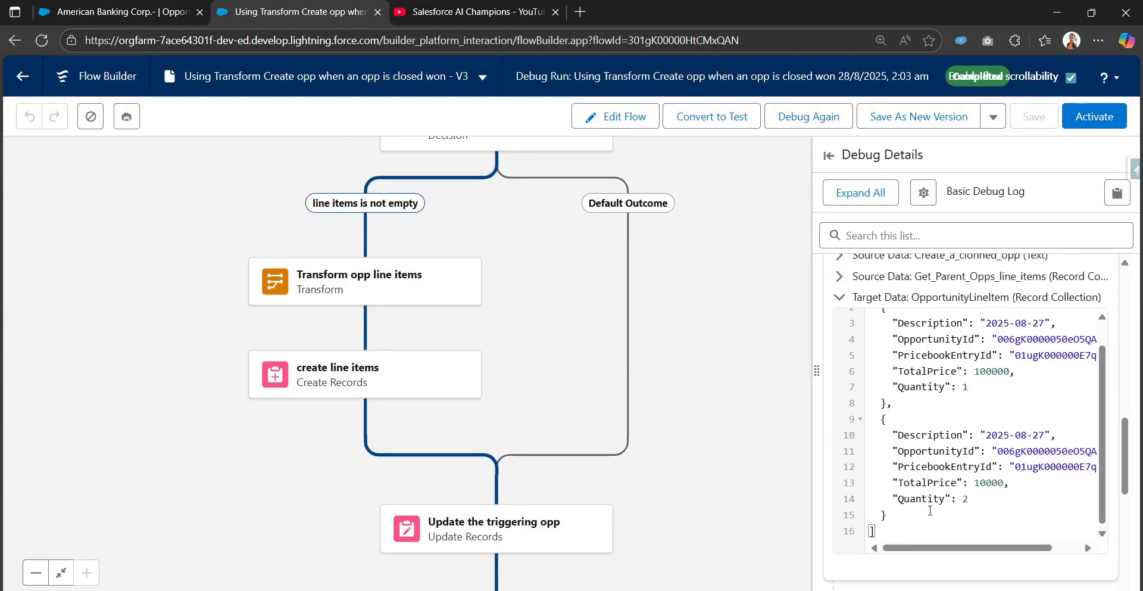
scroll(916, 515, "up", 2)
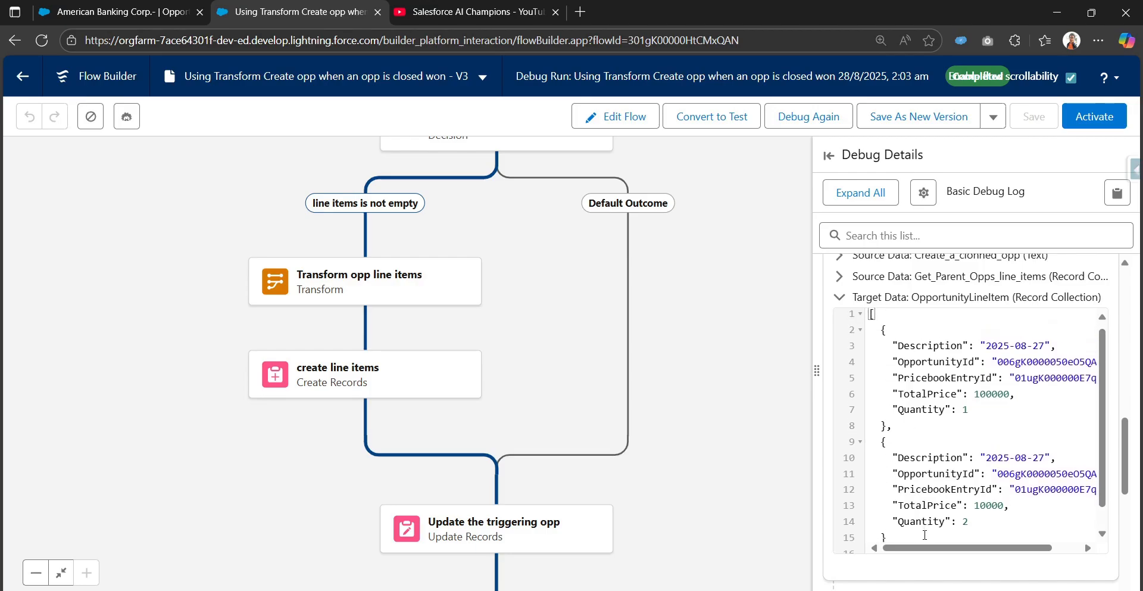
scroll(919, 528, "down", 2)
scroll(911, 468, "up", 2)
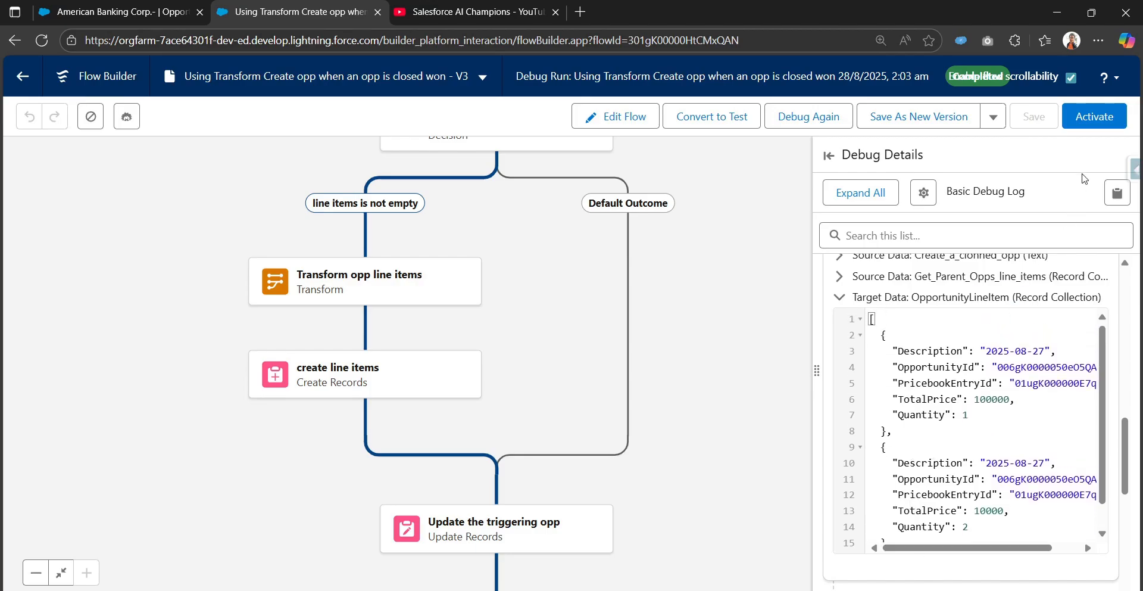
Activate the flow and review the American Banking Corp.- opportunity record.
left_click(1096, 117)
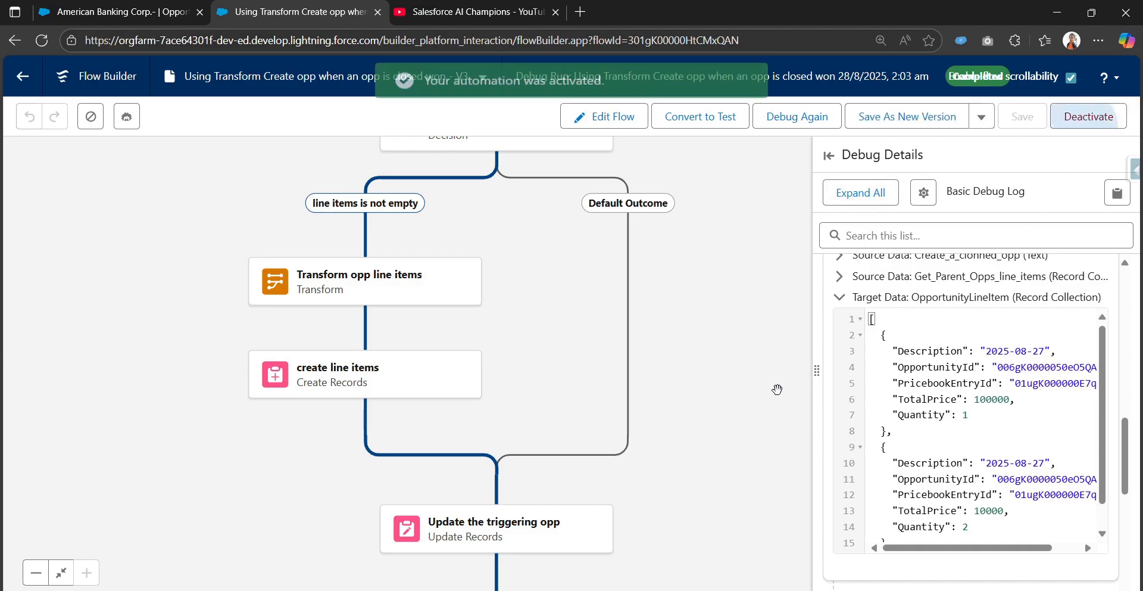
left_click(138, 8)
scroll(462, 415, "up", 7)
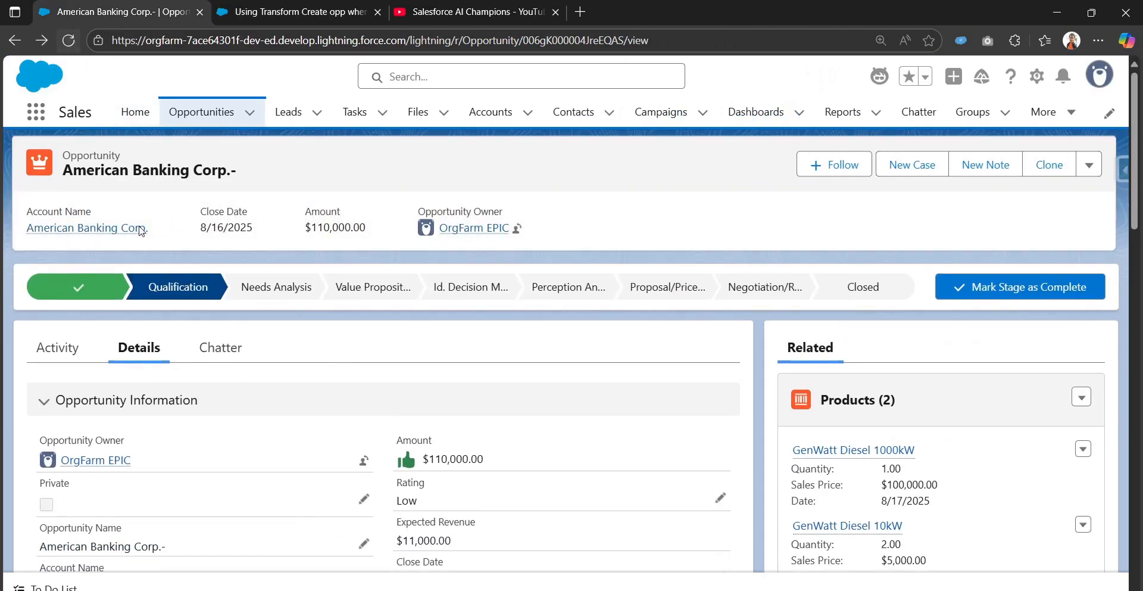
scroll(474, 435, "down", 2)
scroll(473, 435, "down", 10)
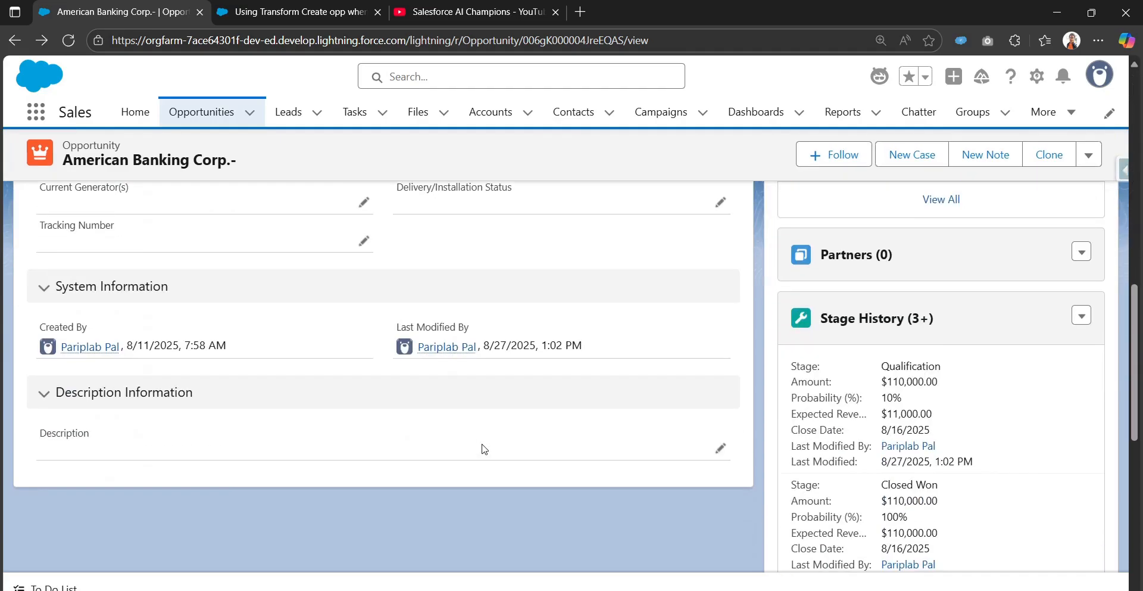
scroll(484, 448, "up", 12)
scroll(852, 335, "up", 1)
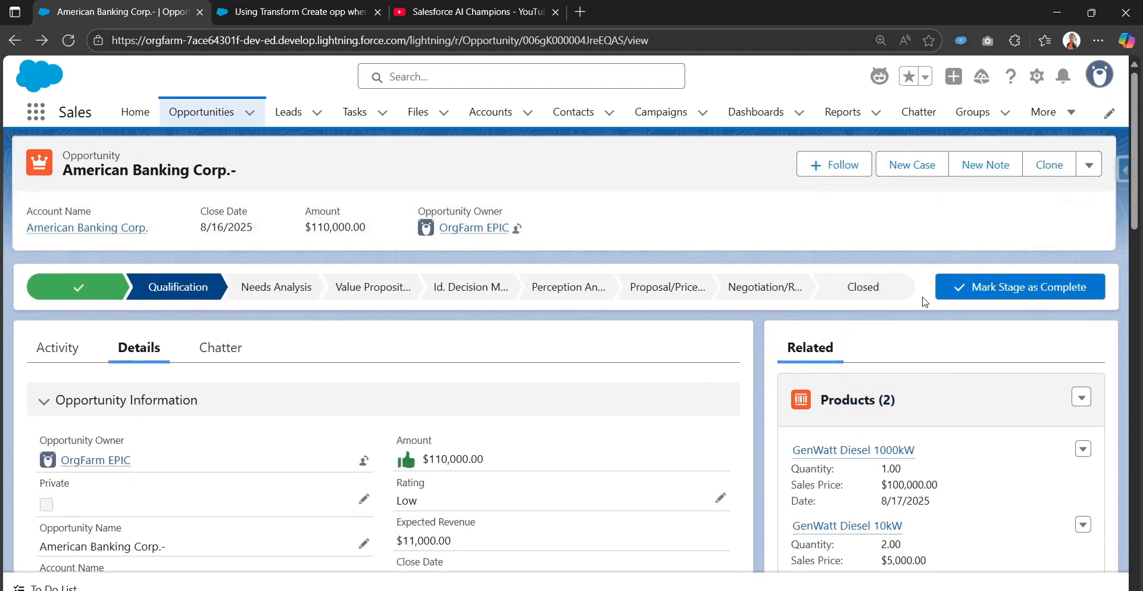
Close the American Banking Corp.- opportunity with the stage Closed Won.
left_click(869, 290)
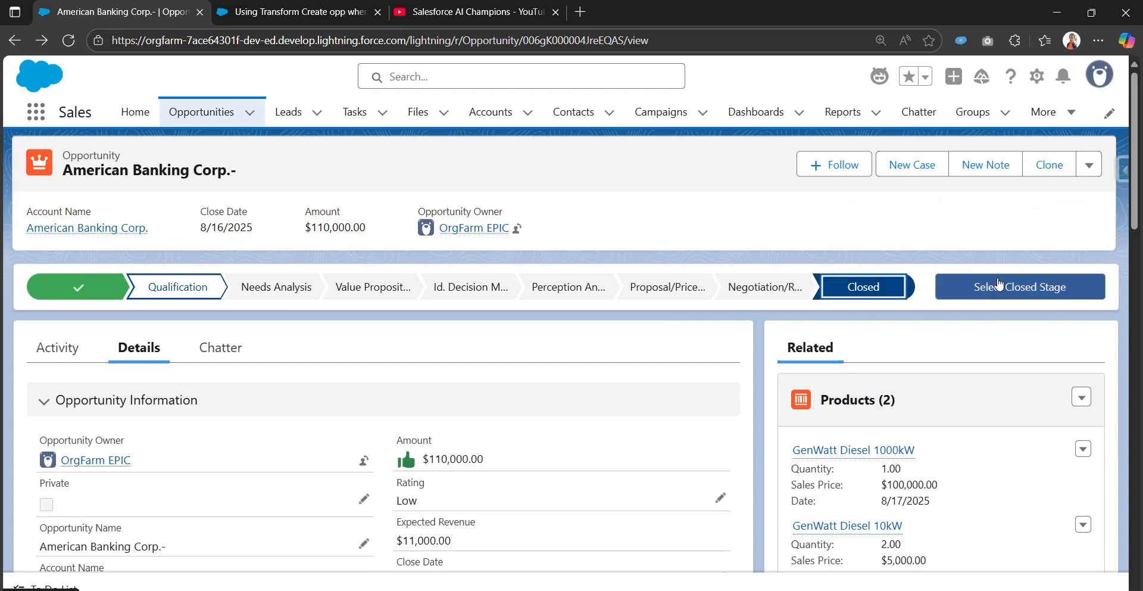
left_click(1015, 287)
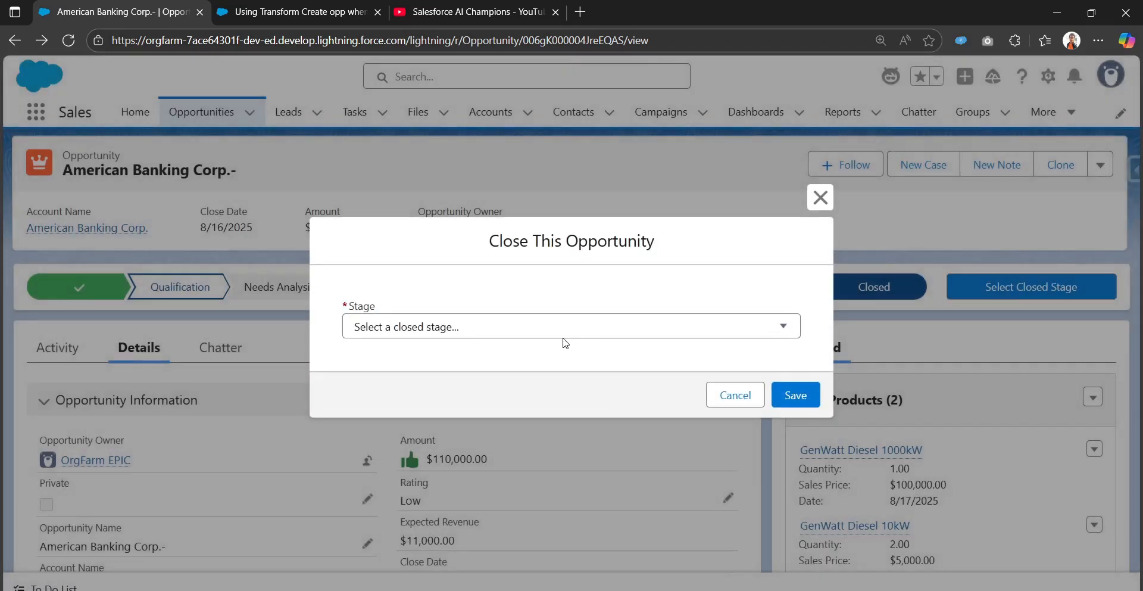
left_click(563, 327)
left_click(559, 371)
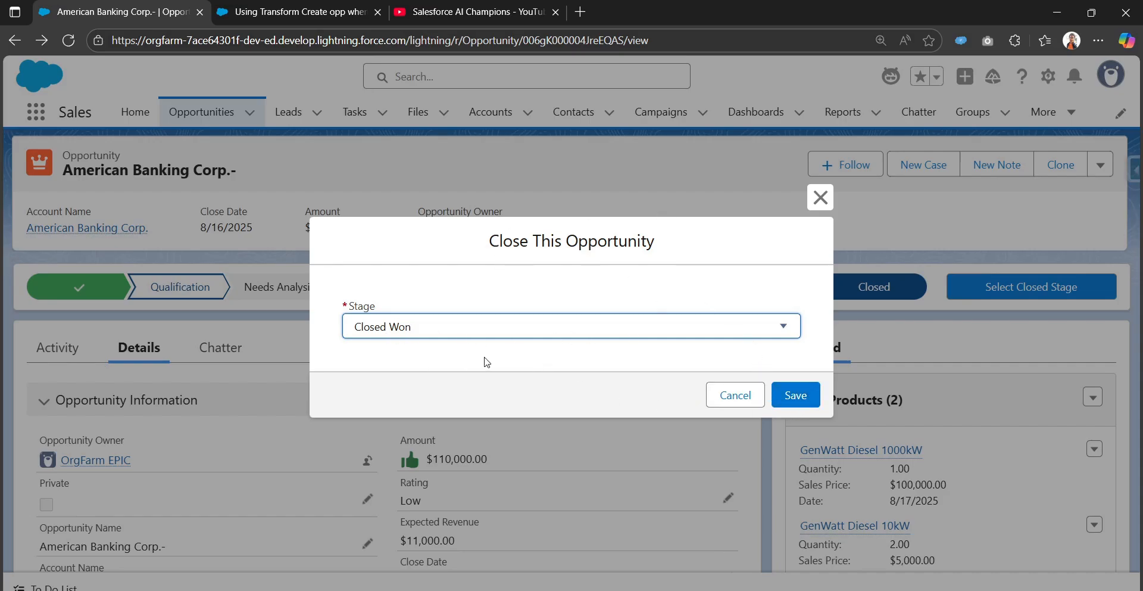
left_click(796, 396)
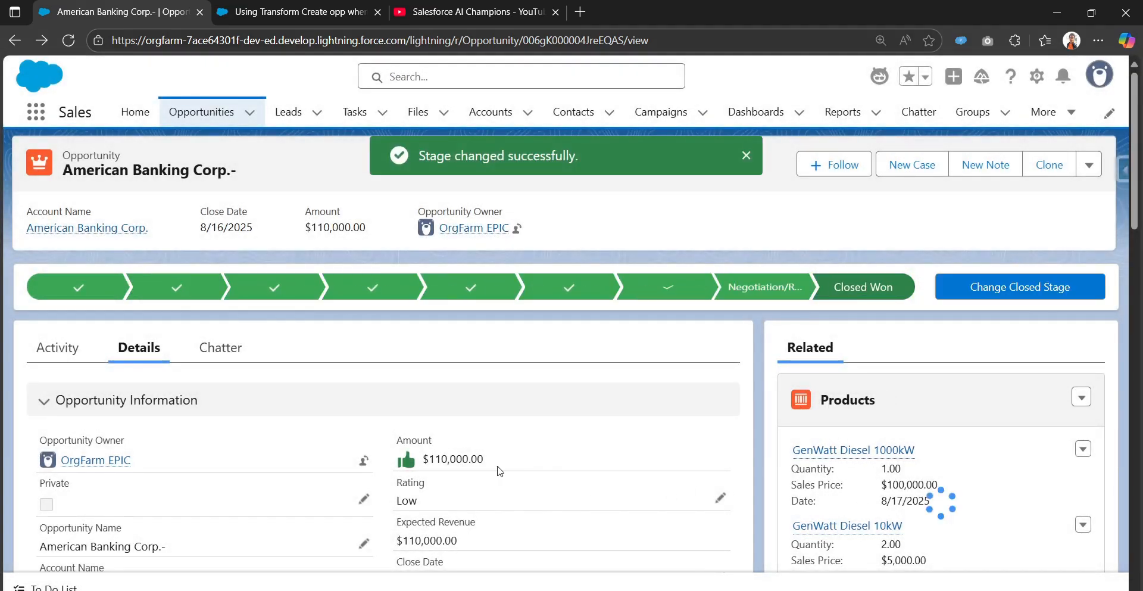
Open the cloned opportunity from the Related Opportunity field and look at its related products.
scroll(936, 332, "down", 6)
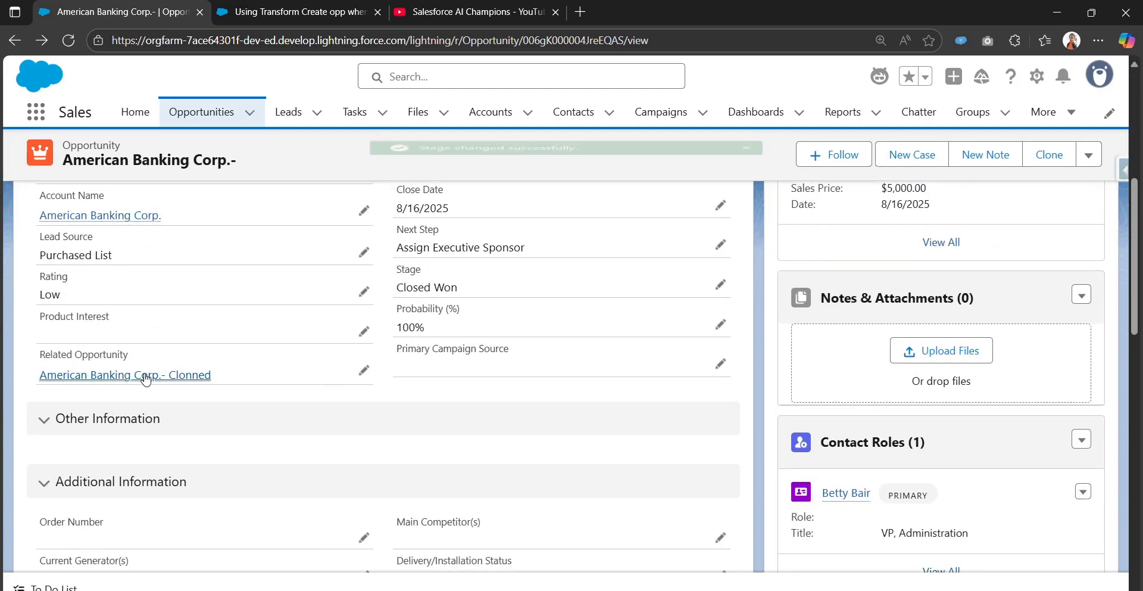
mouse_move(64, 373)
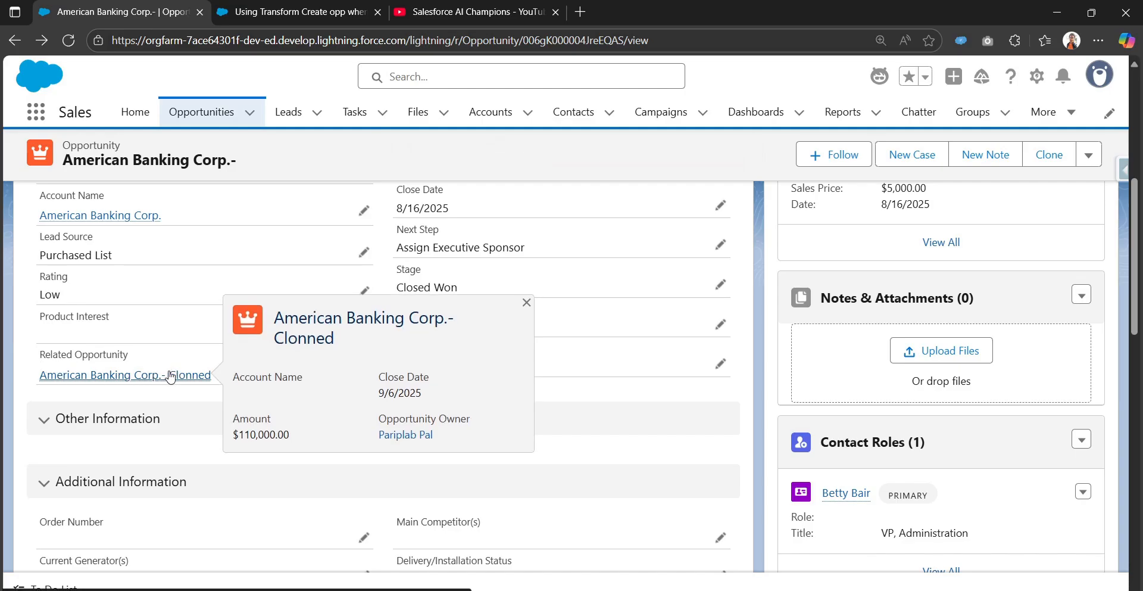
left_click(171, 375)
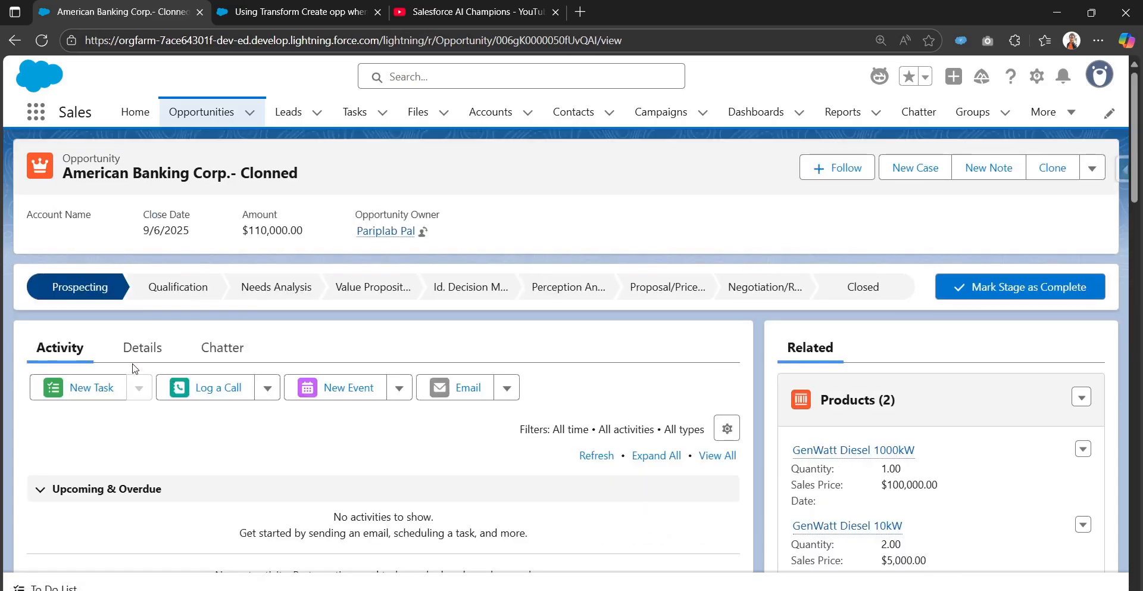
scroll(869, 425, "down", 1)
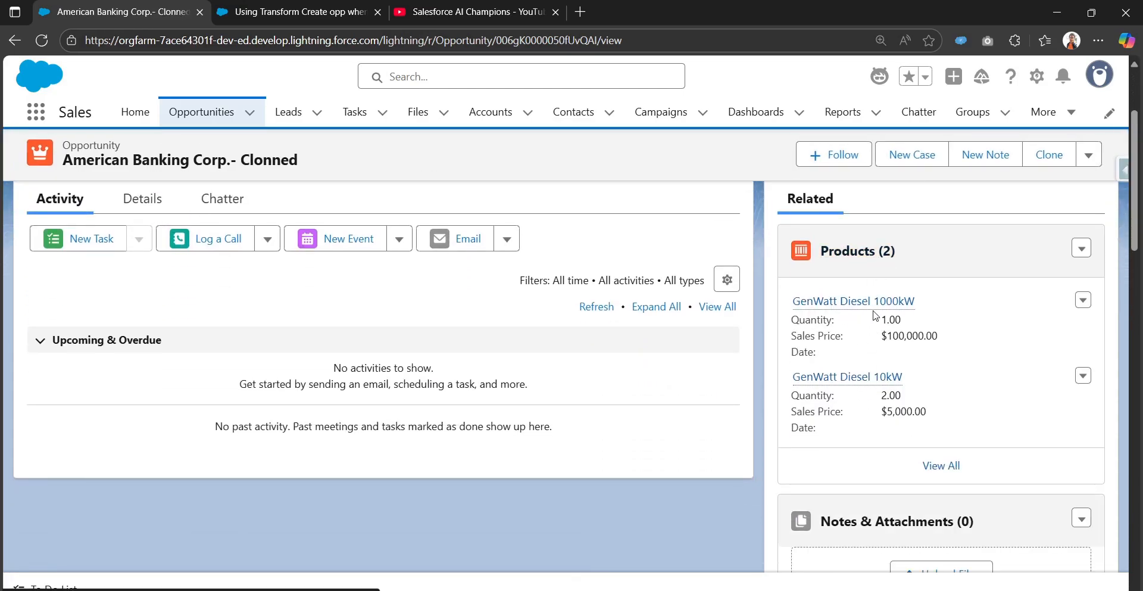
Check the Line Description of the cloned GenWatt Diesel 1000kW product and return to the cloned opportunity.
left_click(874, 301)
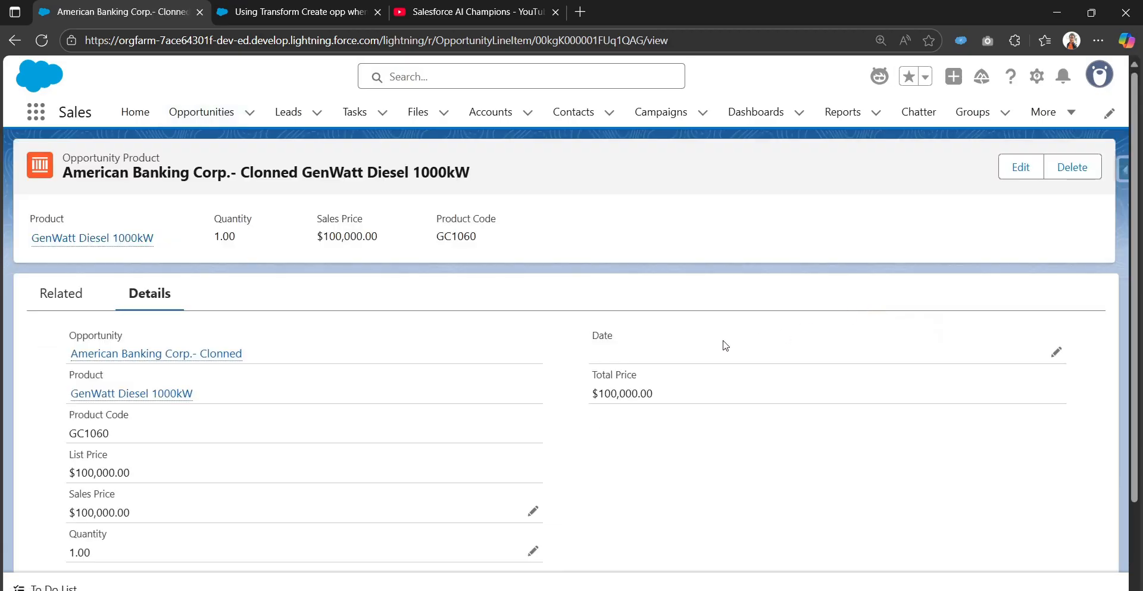
scroll(725, 346, "down", 2)
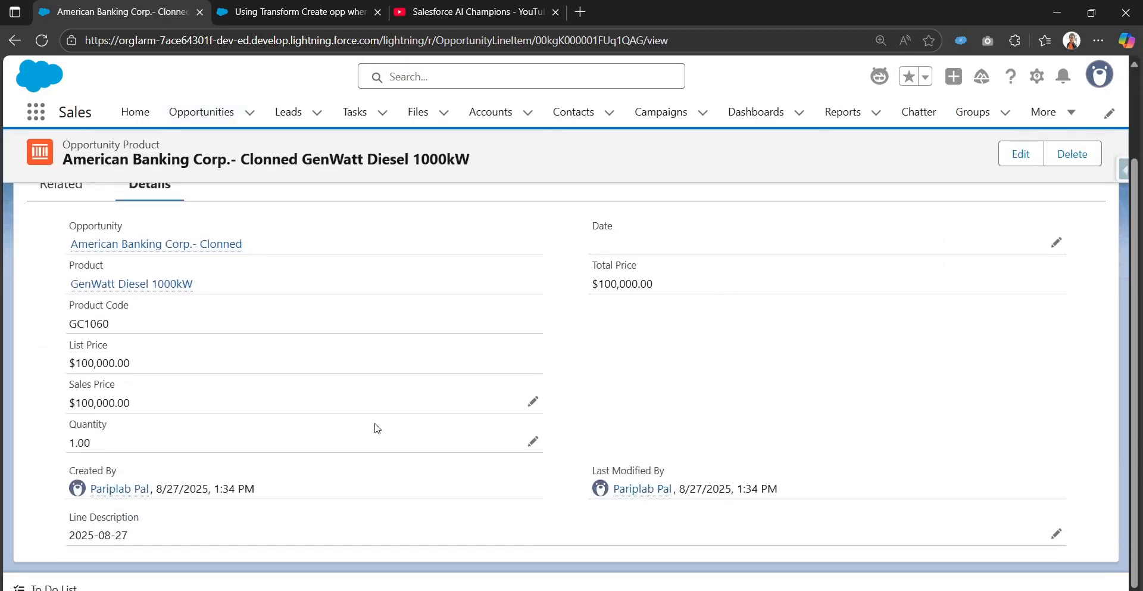
mouse_move(67, 520)
left_mouse_down()
mouse_move(141, 522)
mouse_move(131, 535)
mouse_move(70, 532)
left_mouse_up()
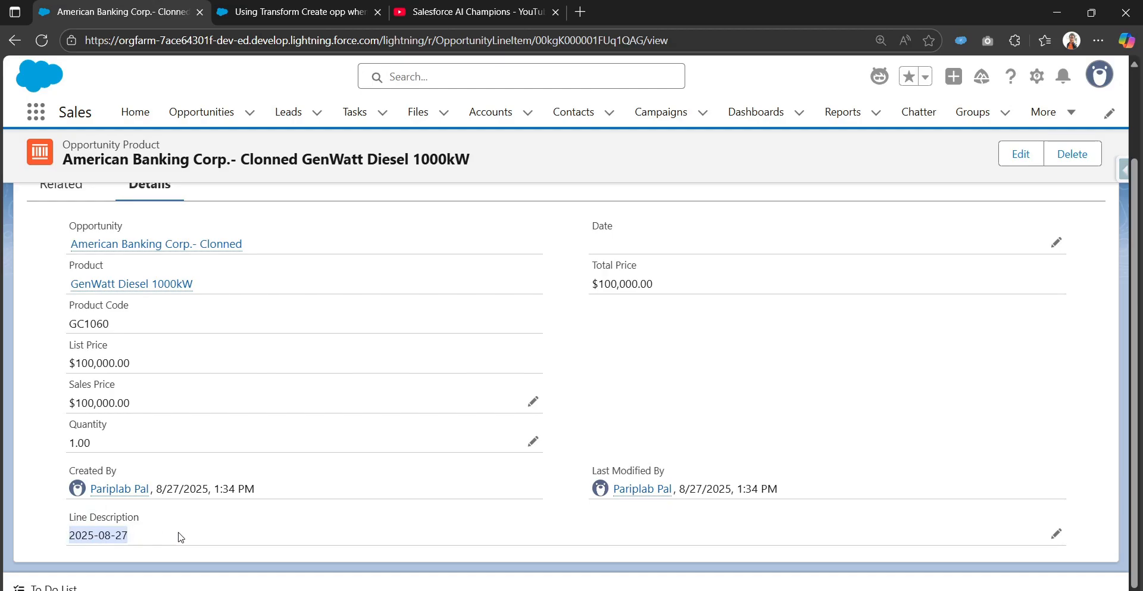
left_click_drag(149, 538, 62, 548)
scroll(139, 221, "up", 3)
key("alt+Left")
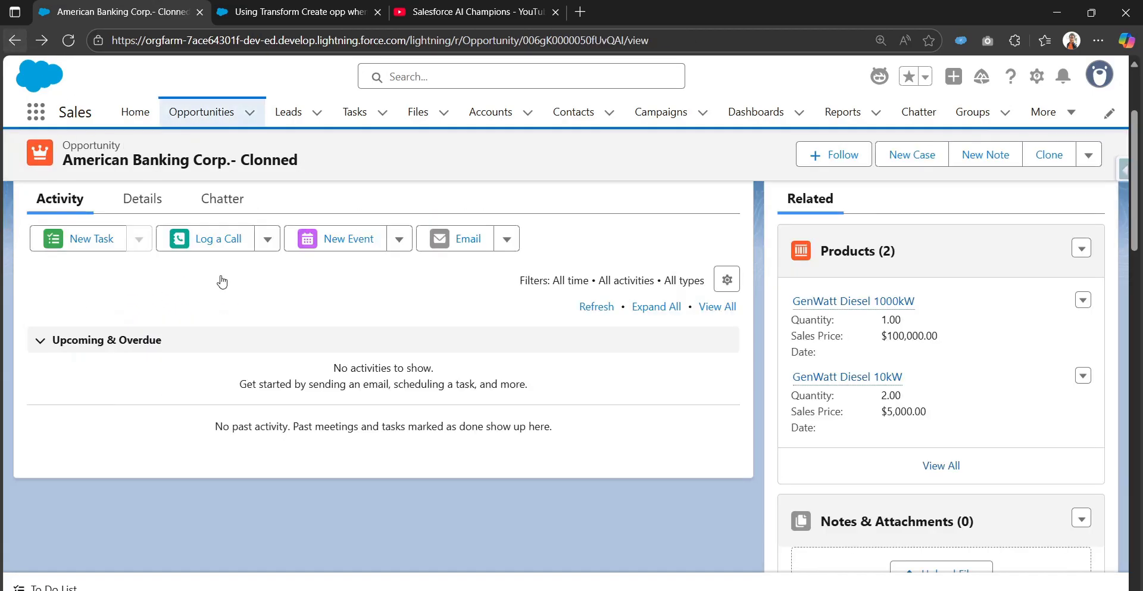
Check the Line Description of the cloned GenWatt Diesel 10kW product and return to the cloned opportunity.
scroll(852, 476, "down", 2)
scroll(840, 307, "up", 1)
left_click(838, 305)
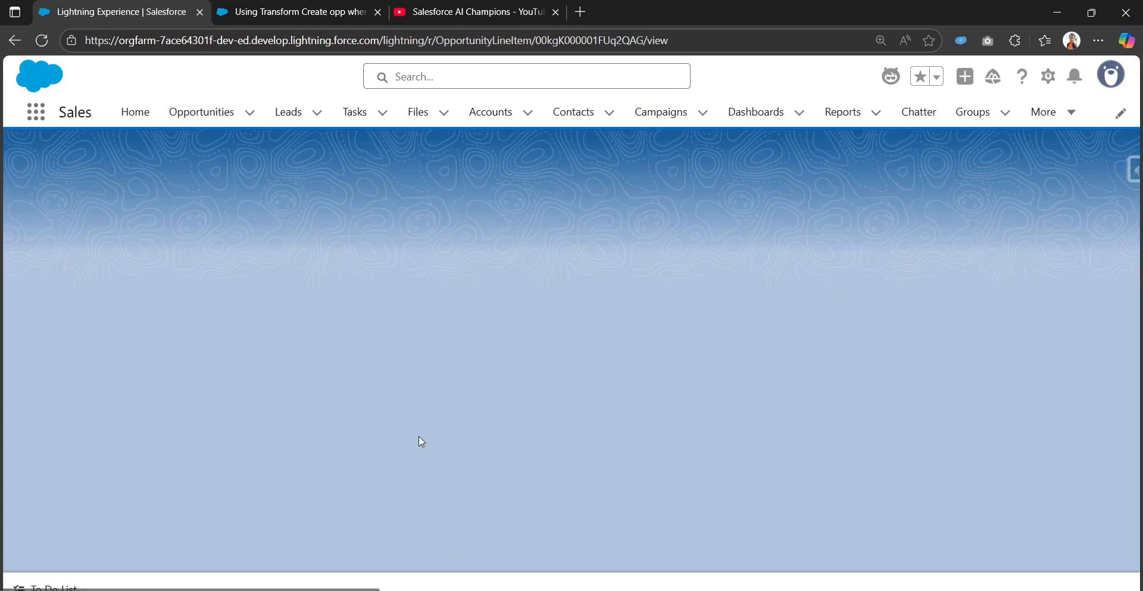
scroll(335, 453, "down", 3)
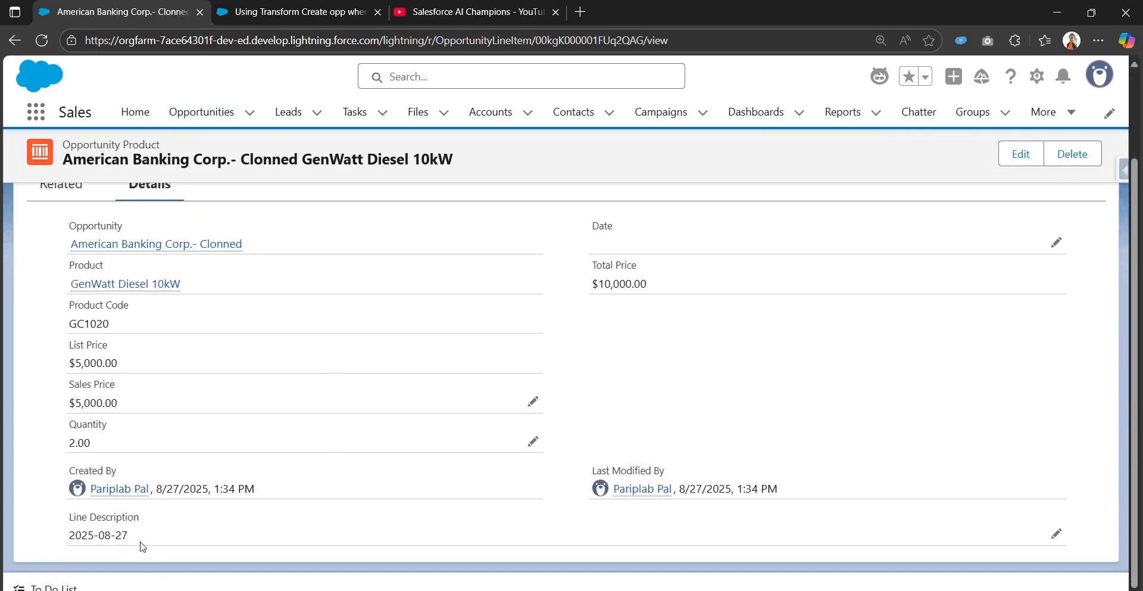
left_click_drag(143, 546, 48, 545)
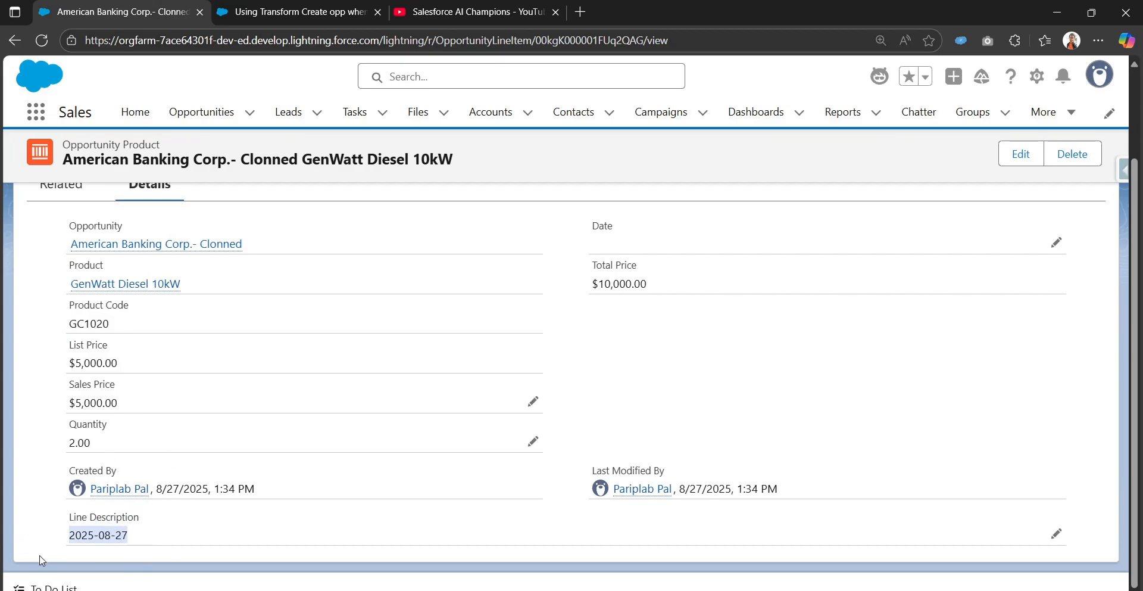
left_click(15, 40)
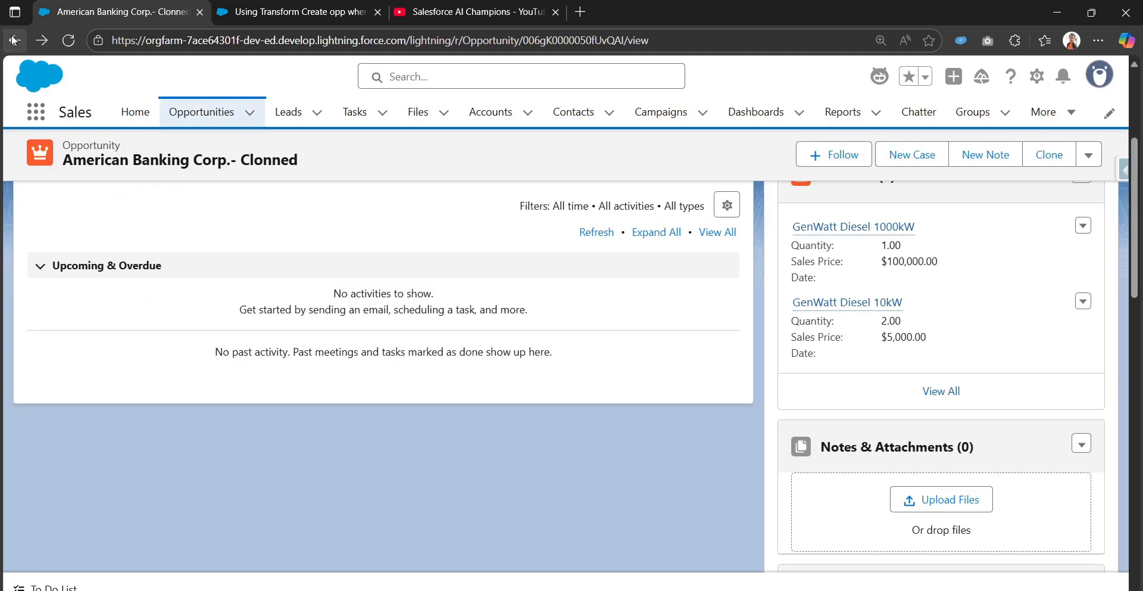
scroll(408, 414, "down", 3)
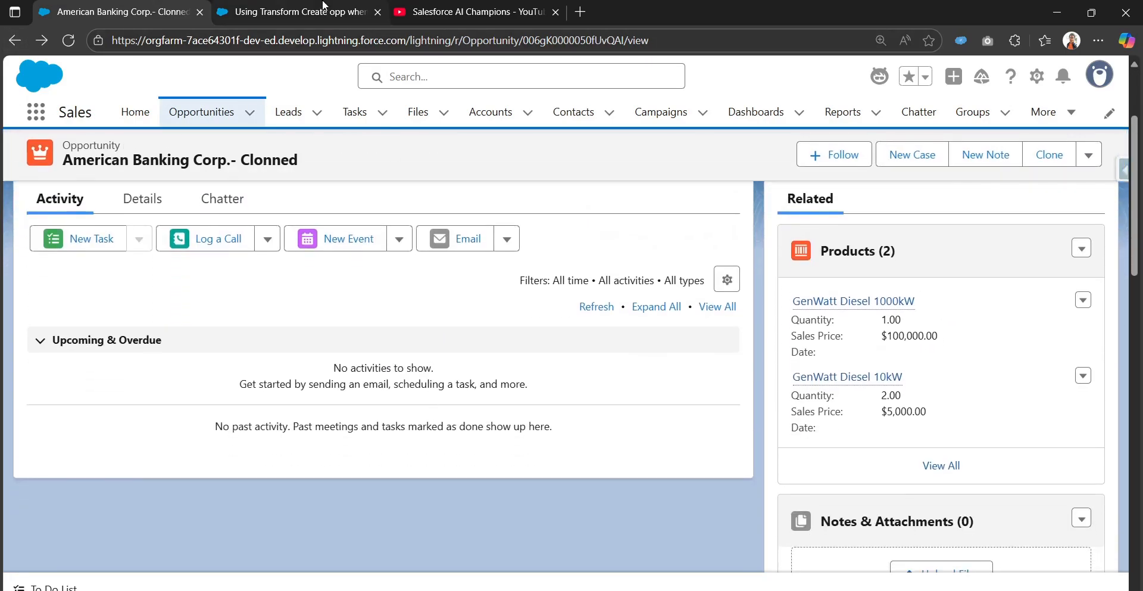
Return to the flow, leave the debug run for the editing view and review the line items branch.
left_click(238, 12)
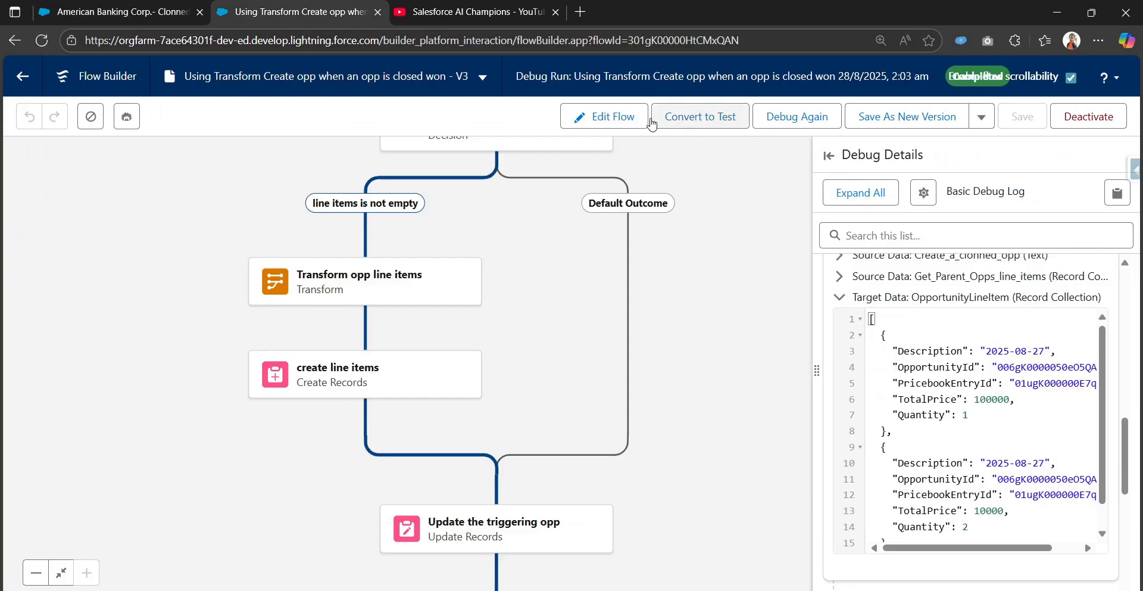
left_click(620, 122)
left_click_drag(795, 274, 793, 462)
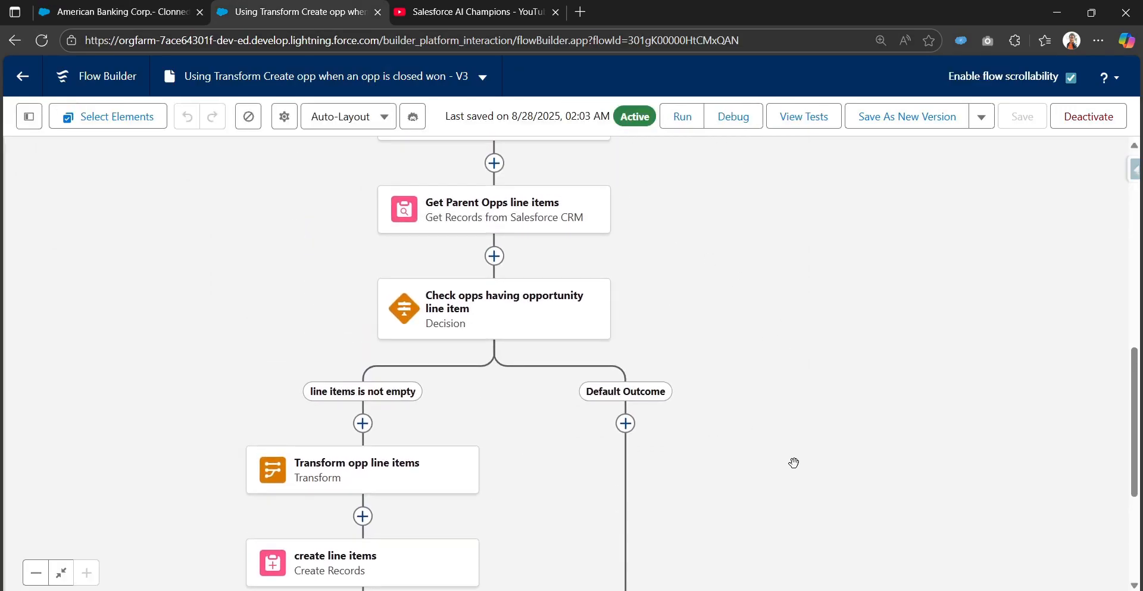
left_click_drag(740, 303, 771, 160)
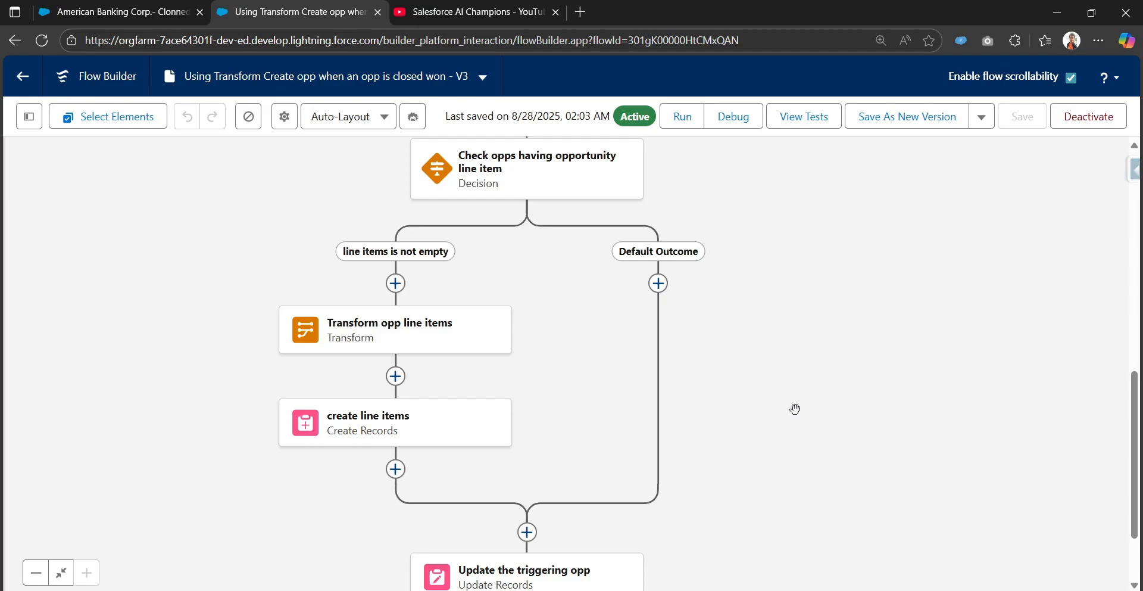
left_click_drag(773, 245, 798, 206)
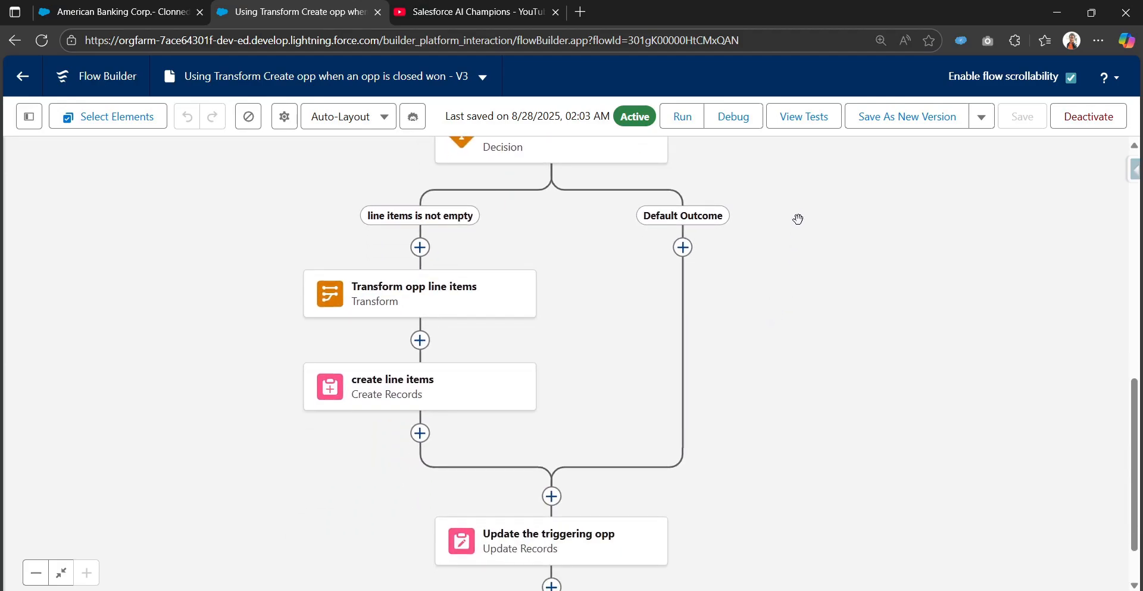